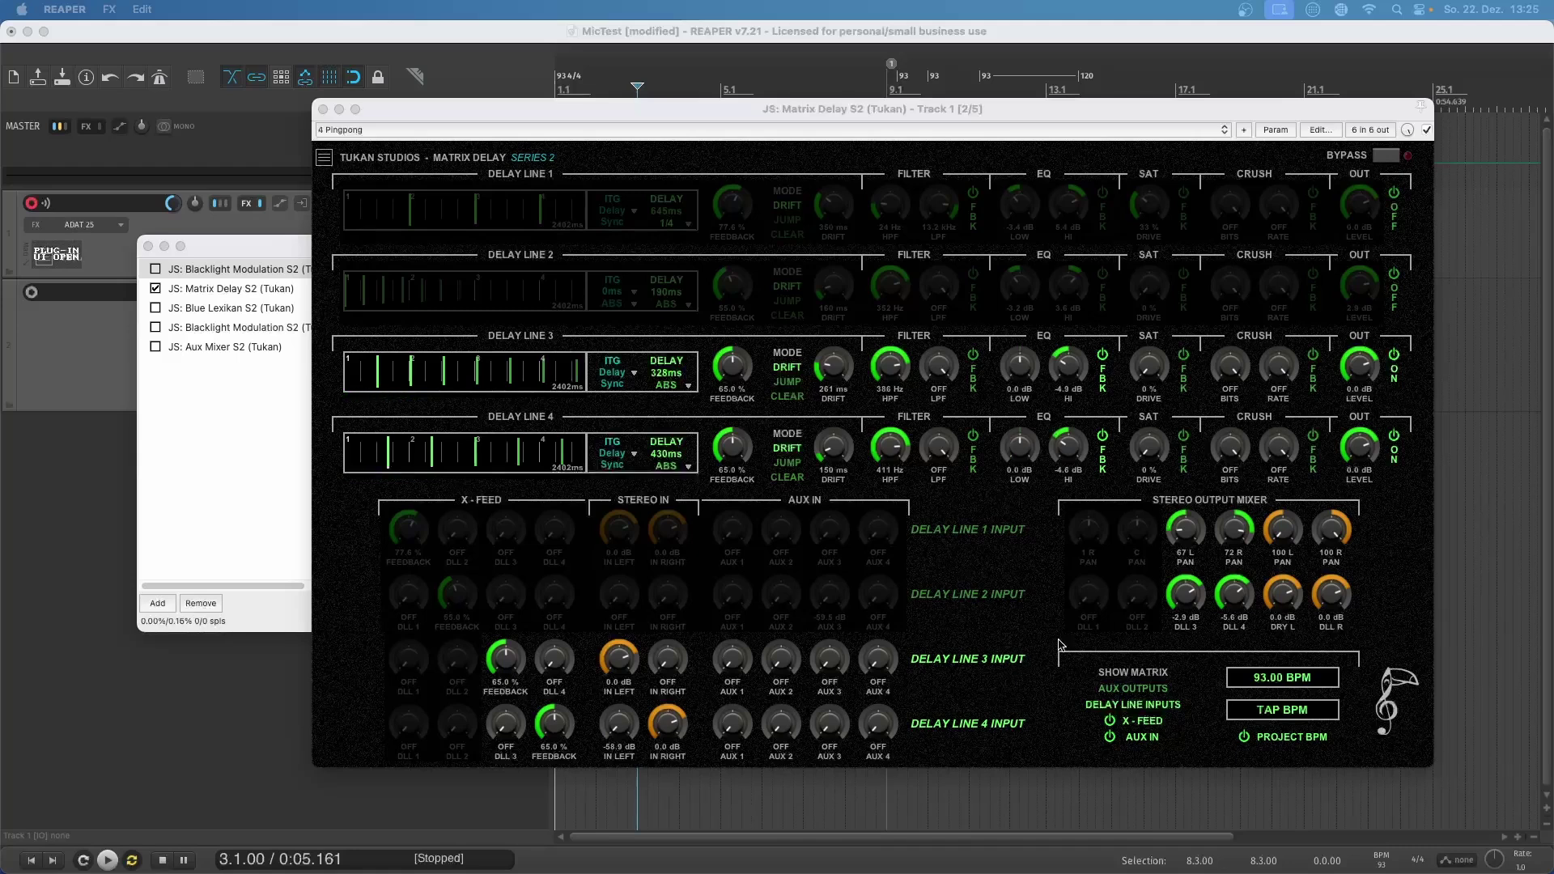
- Nudge the first Stereo Output Mixer pan (Delay Line 3) slightly and show its Param options
left_click_drag(1188, 541, 1190, 540)
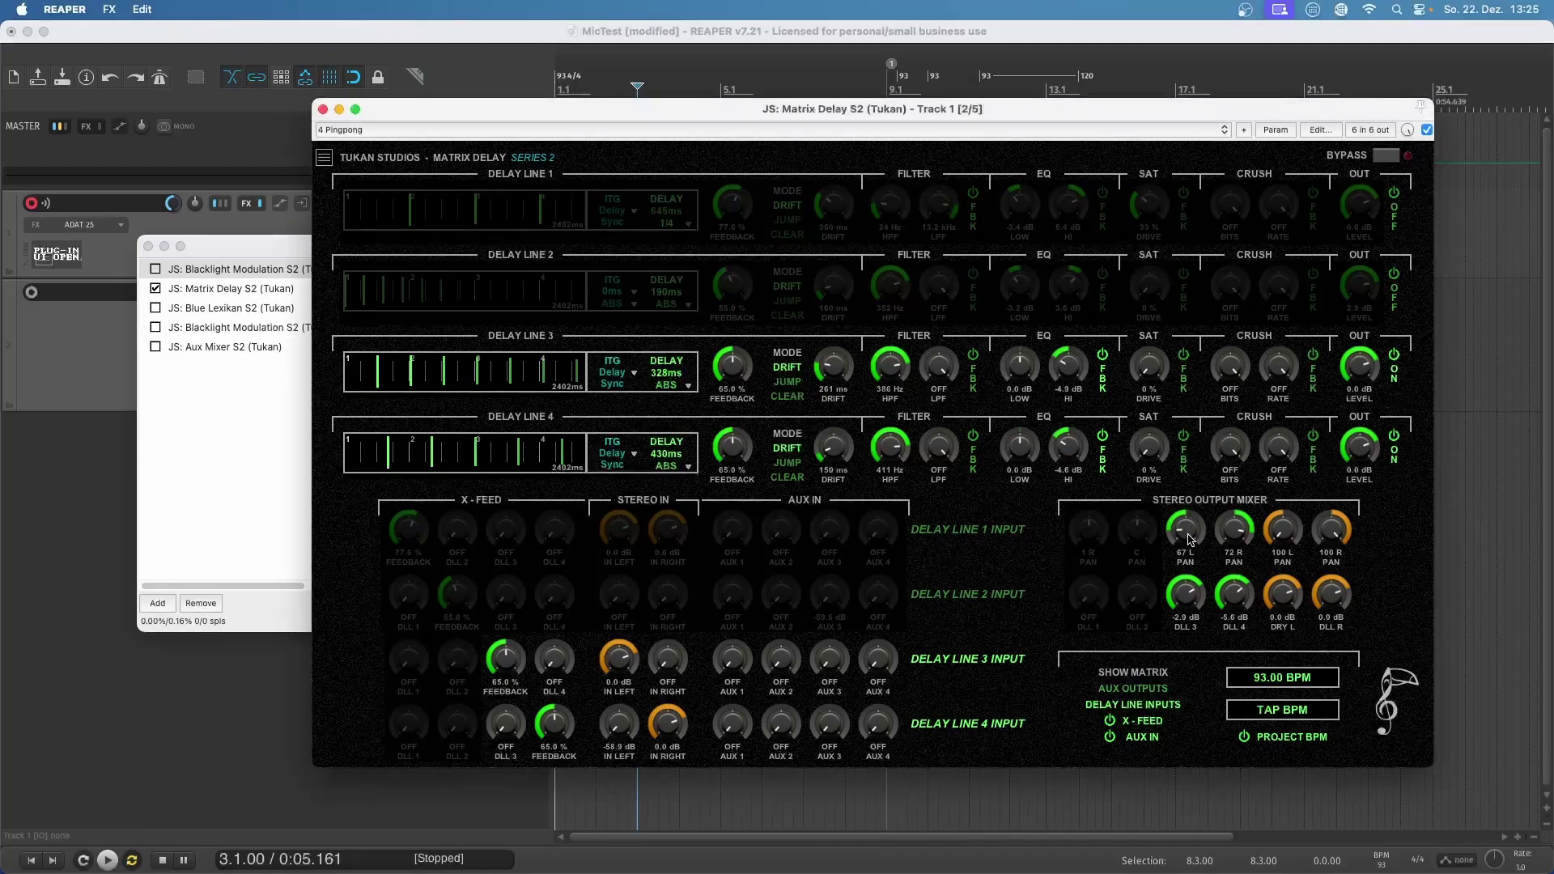
left_click(1276, 131)
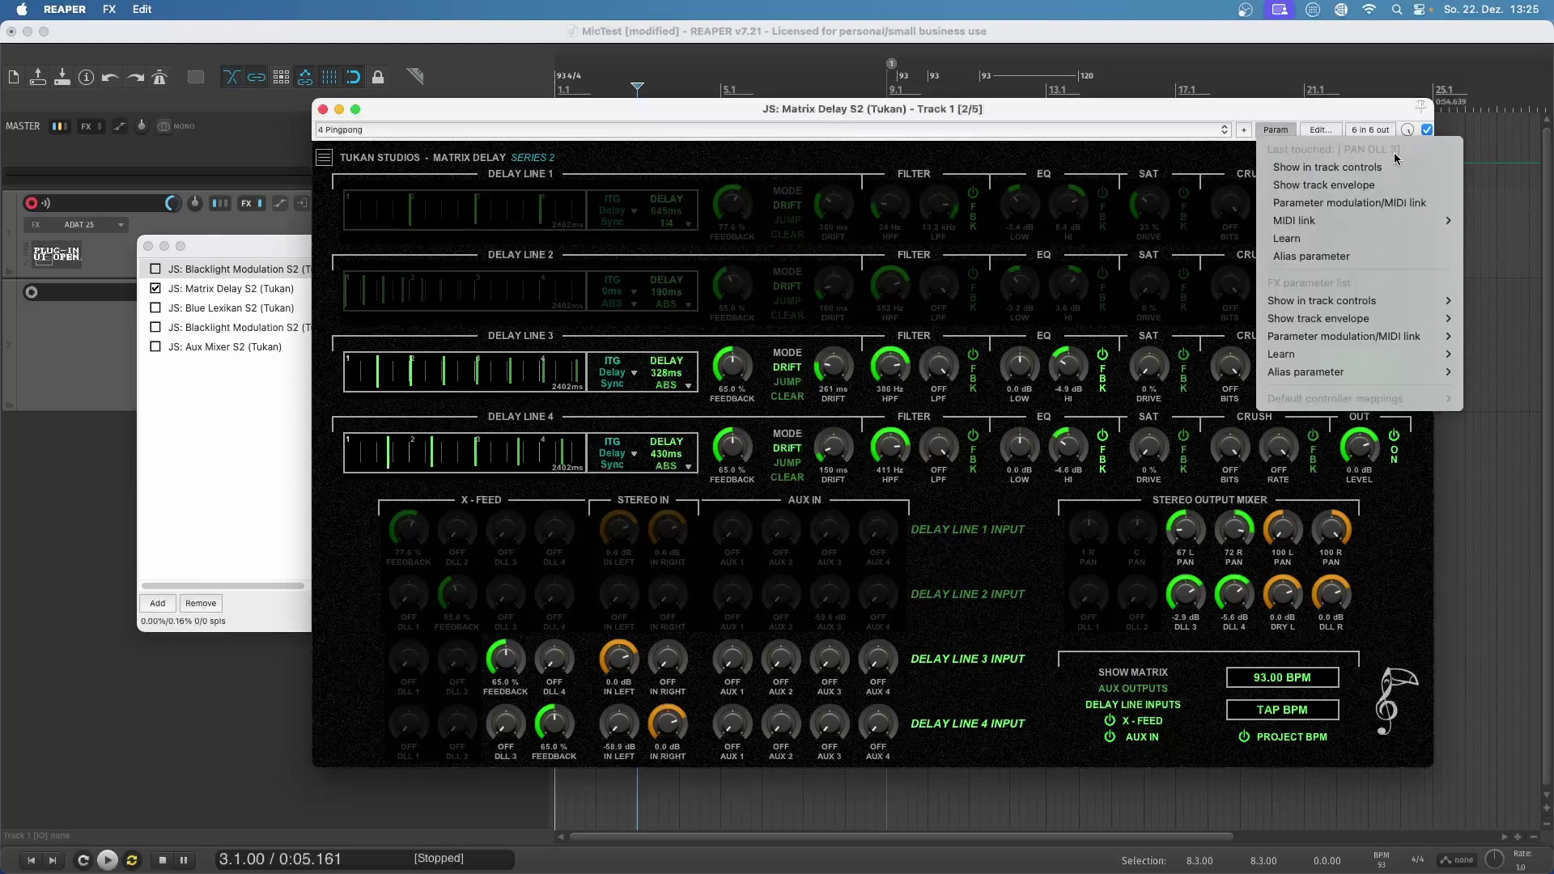
- Sweep Delay Line 3's pan with a centred sine LFO at 0.3 Hz, 100% strength
left_click(1353, 206)
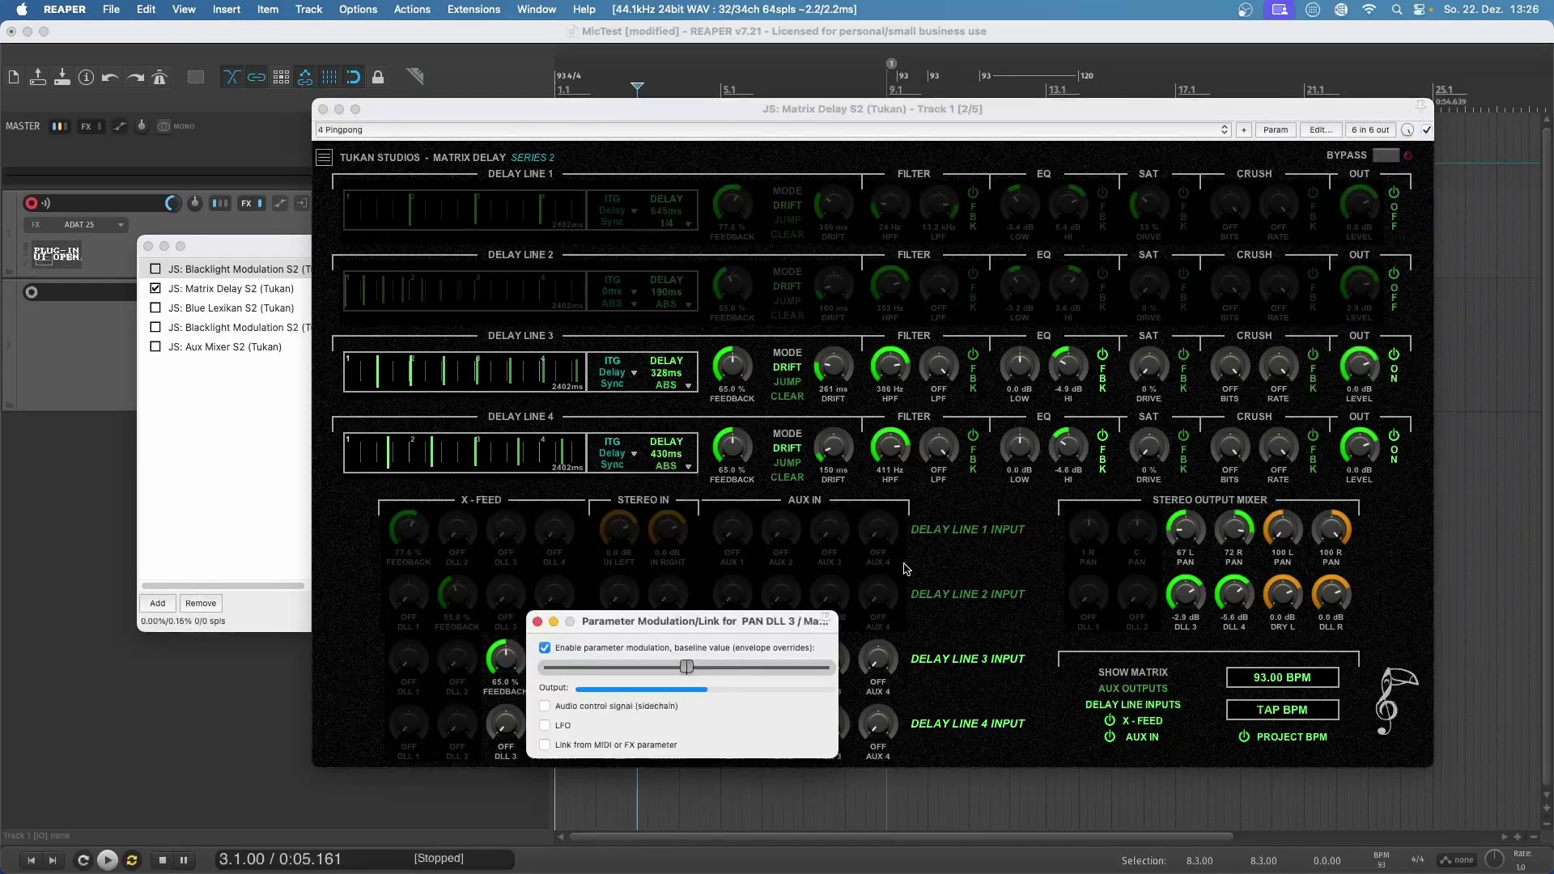
left_click_drag(777, 625, 723, 270)
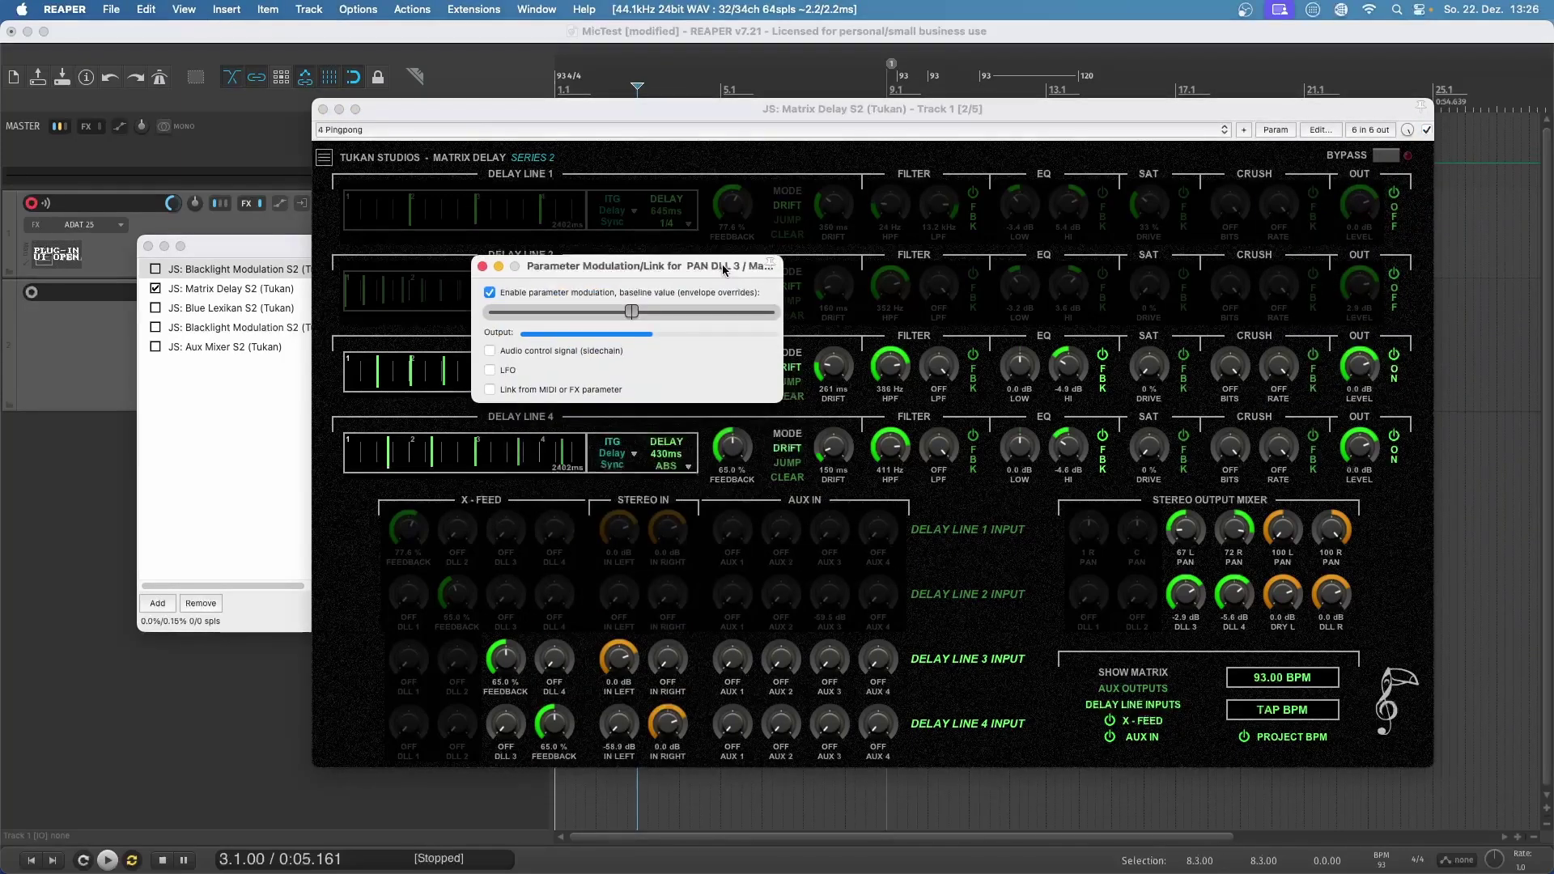
left_click(491, 371)
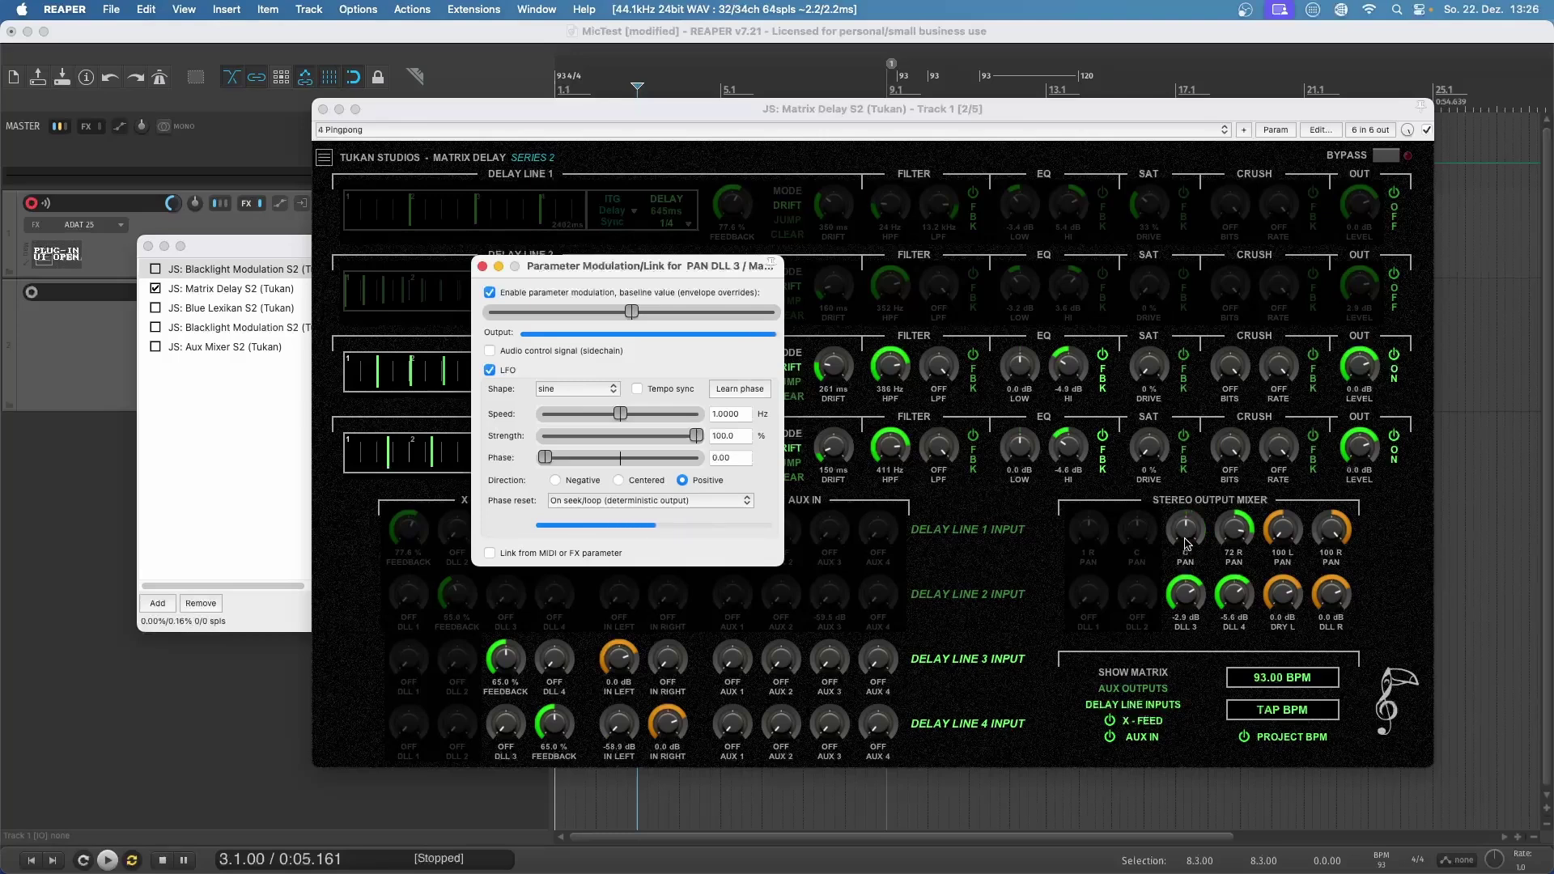
left_click(619, 480)
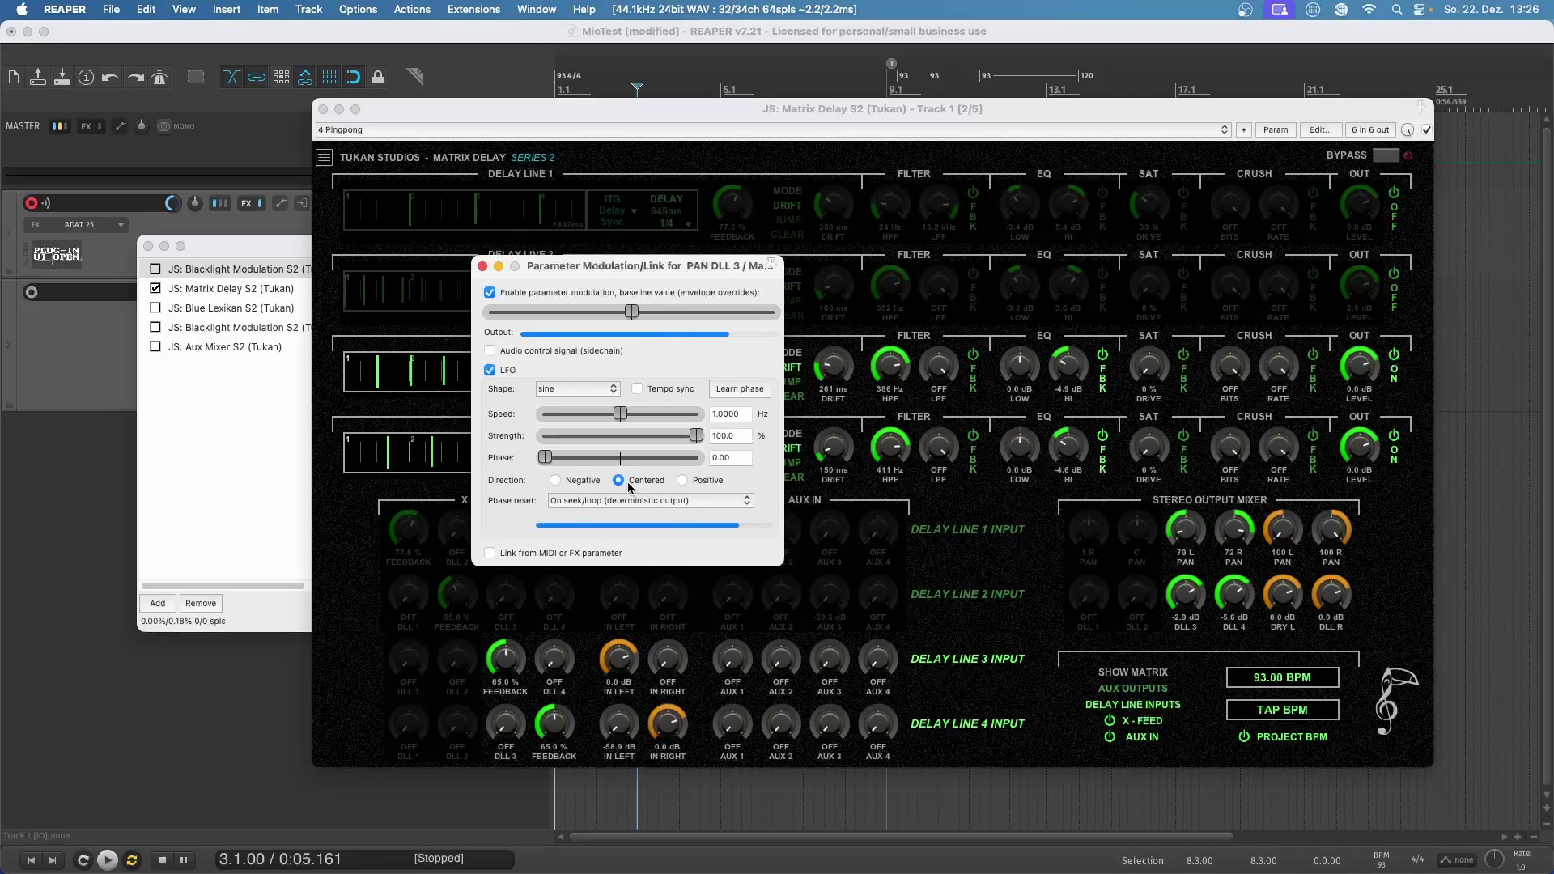
left_click_drag(619, 422, 565, 422)
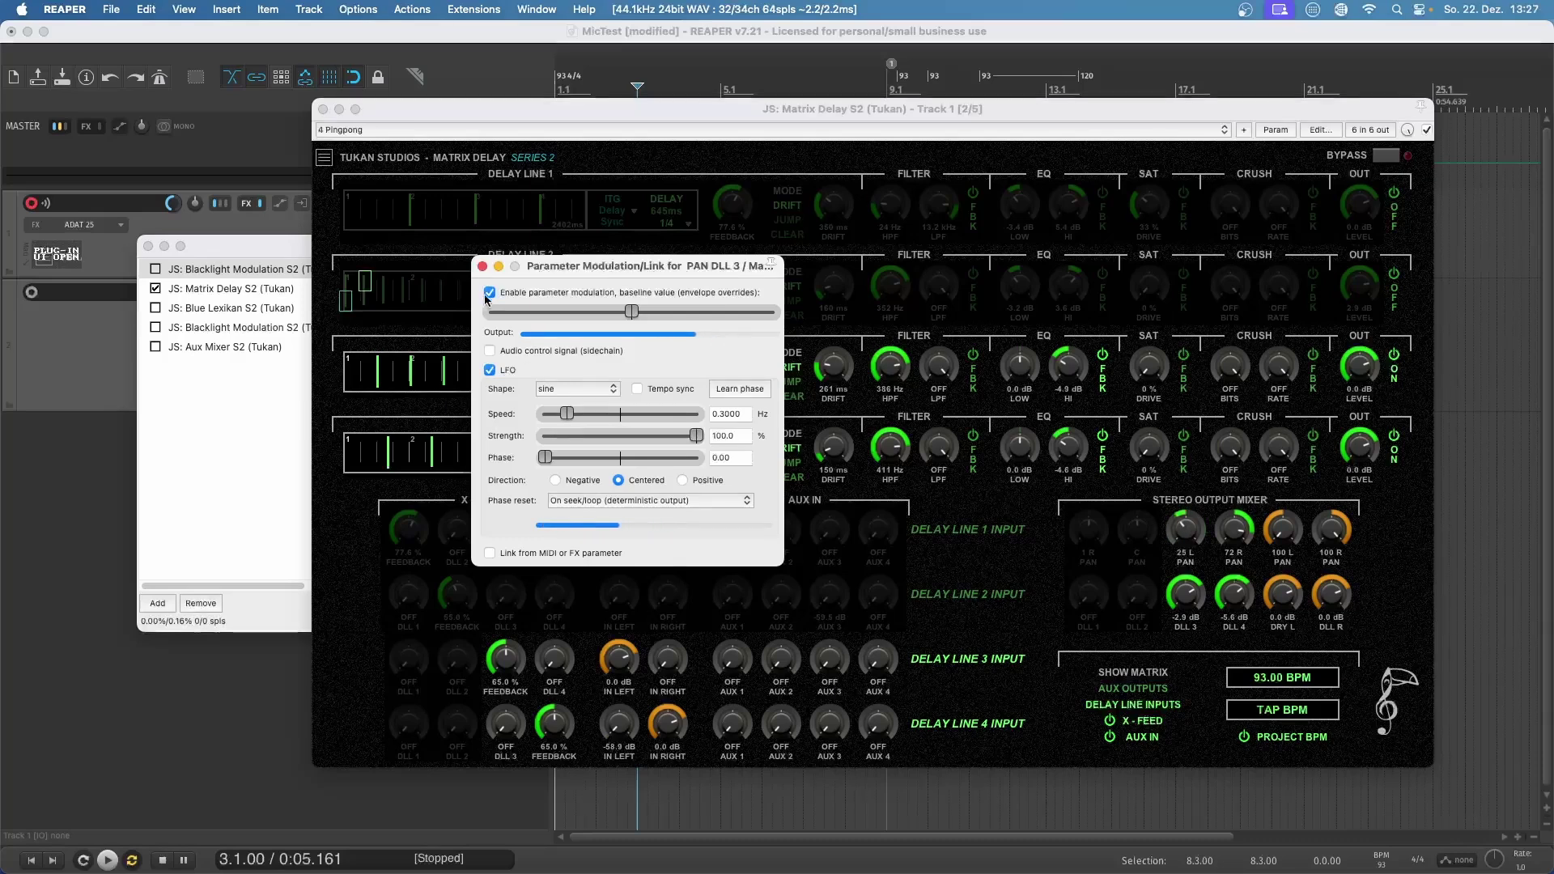
left_click(483, 266)
- Enable a centred 0.3 Hz LFO on Delay Line 4's pan with phase offset 0.50
left_click(1057, 500)
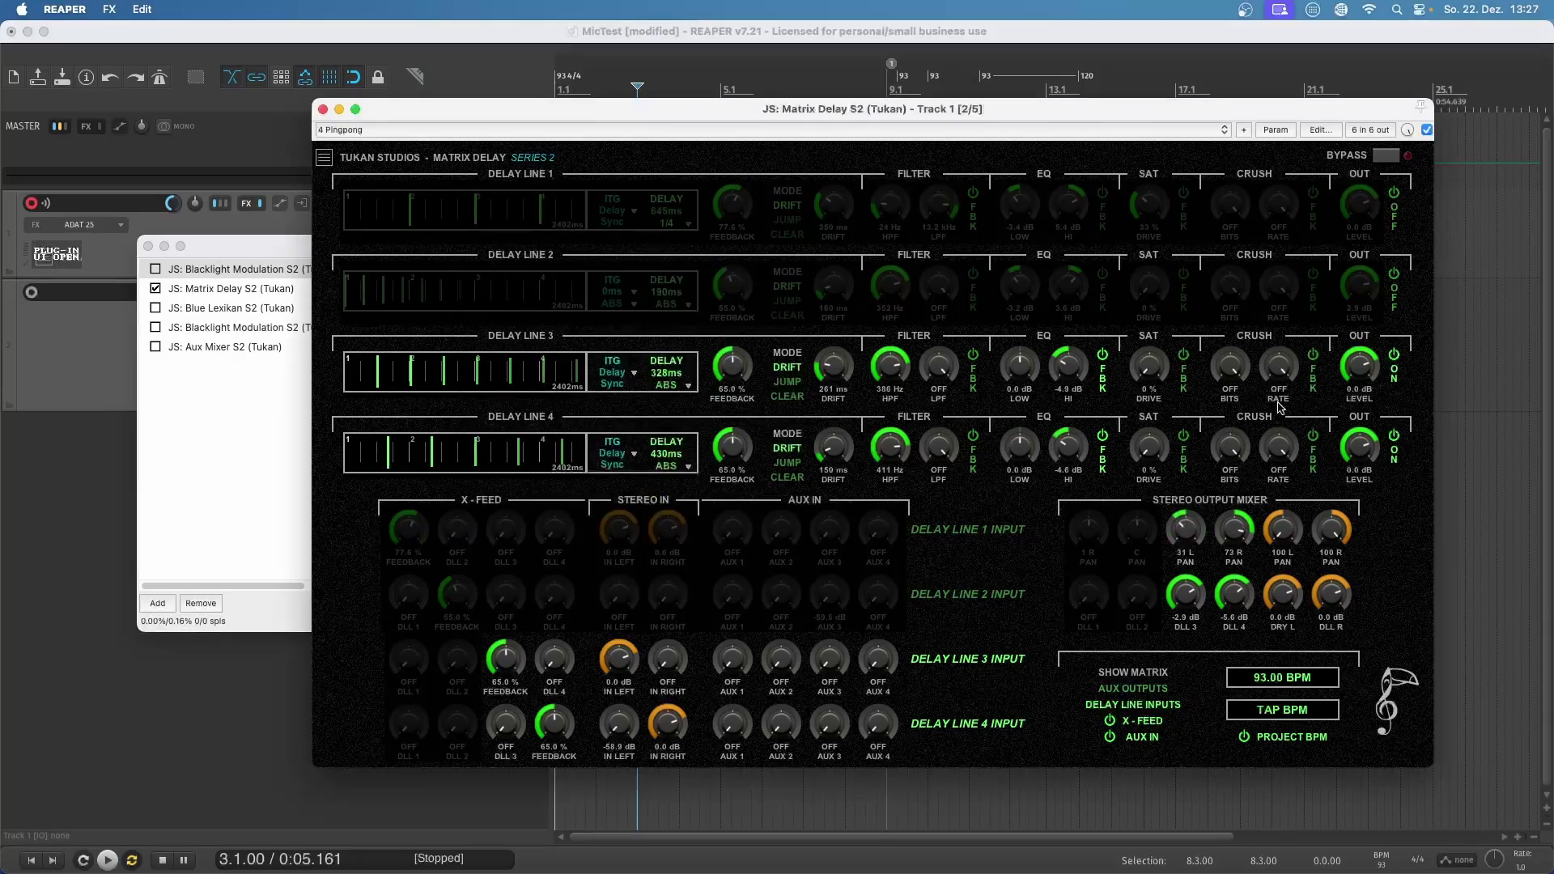
left_click(1292, 133)
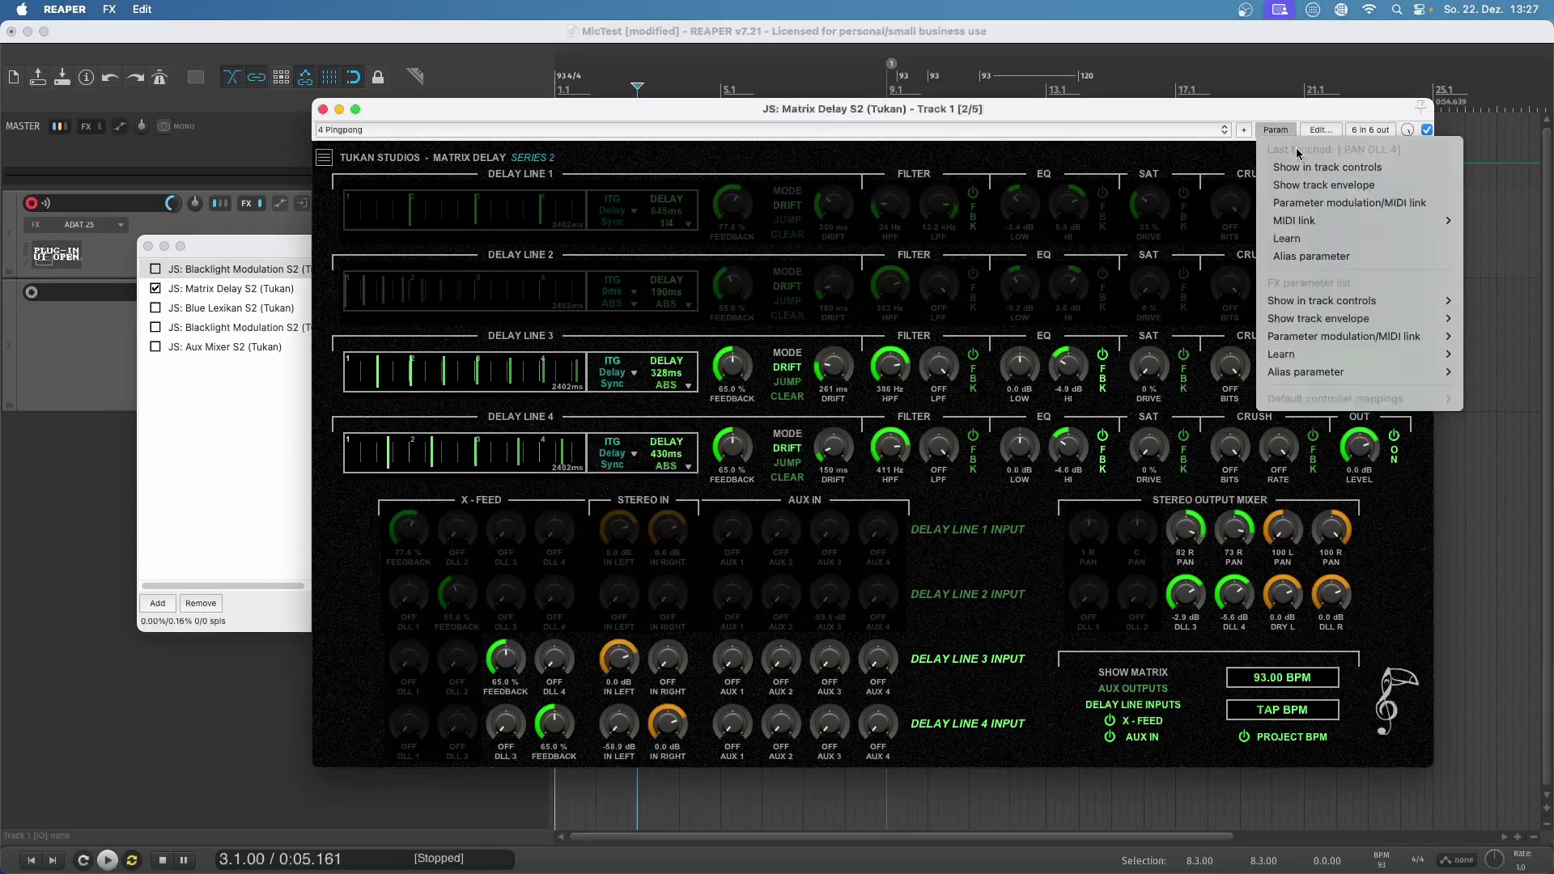
left_click(1302, 203)
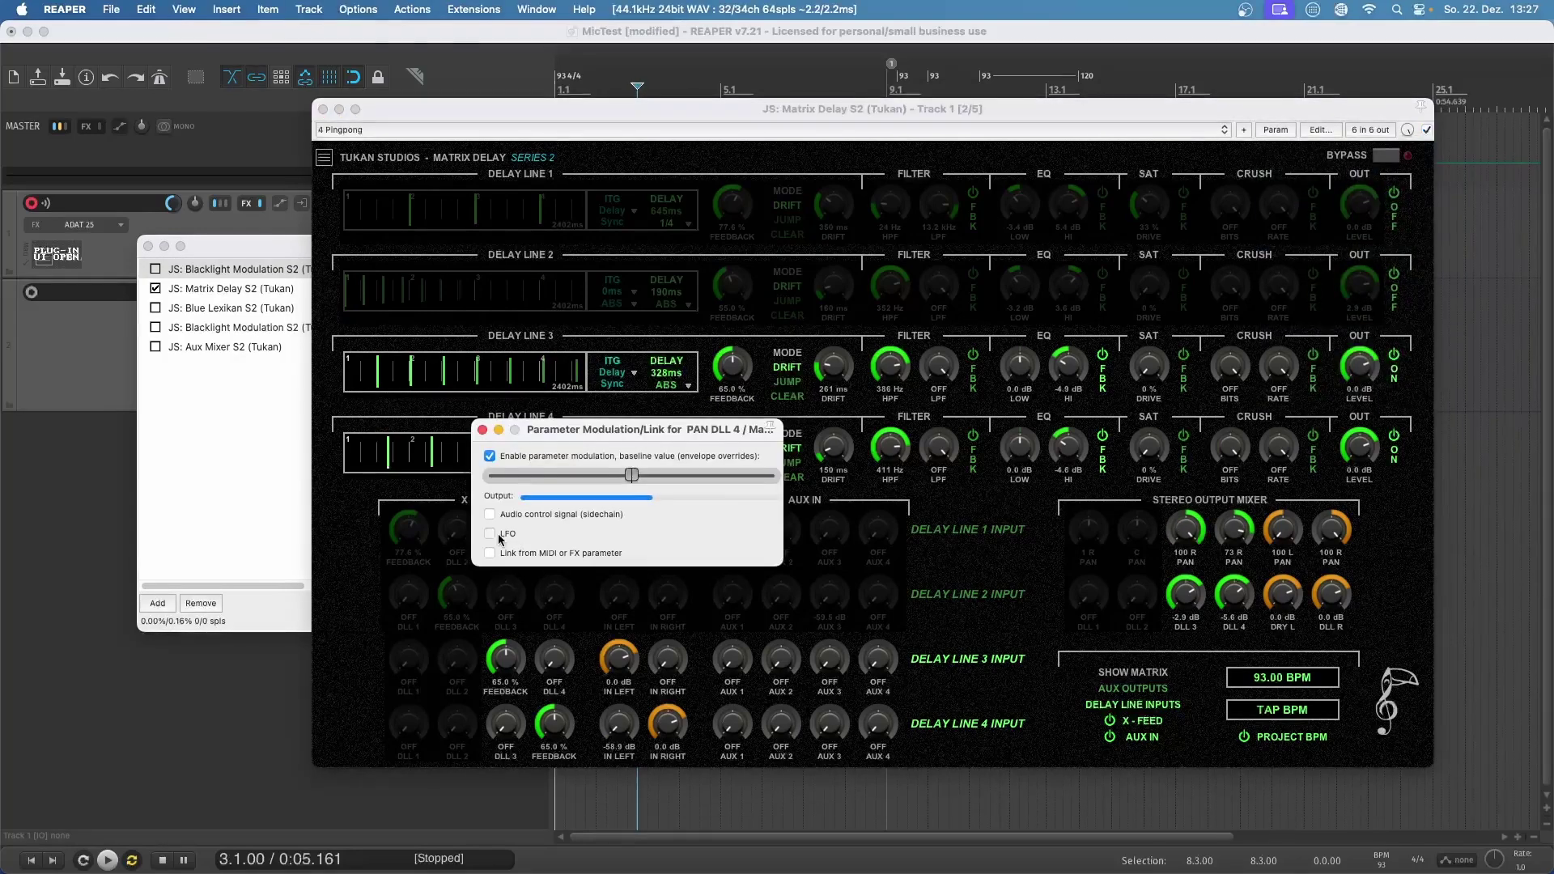
left_click(489, 534)
left_click_drag(622, 578, 568, 577)
left_click(619, 643)
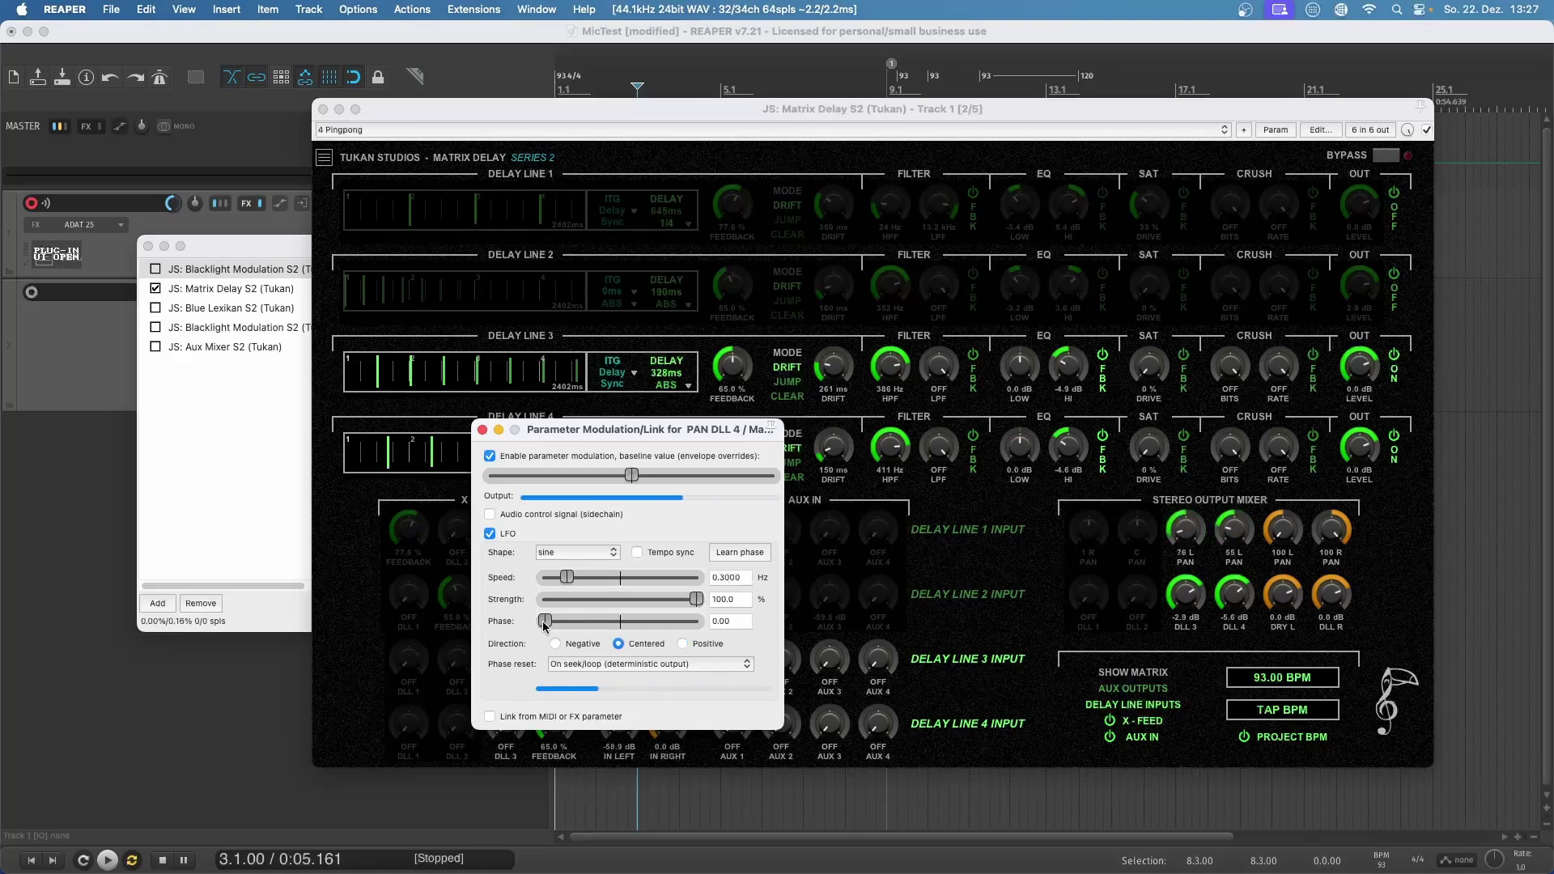
left_click_drag(545, 622, 620, 634)
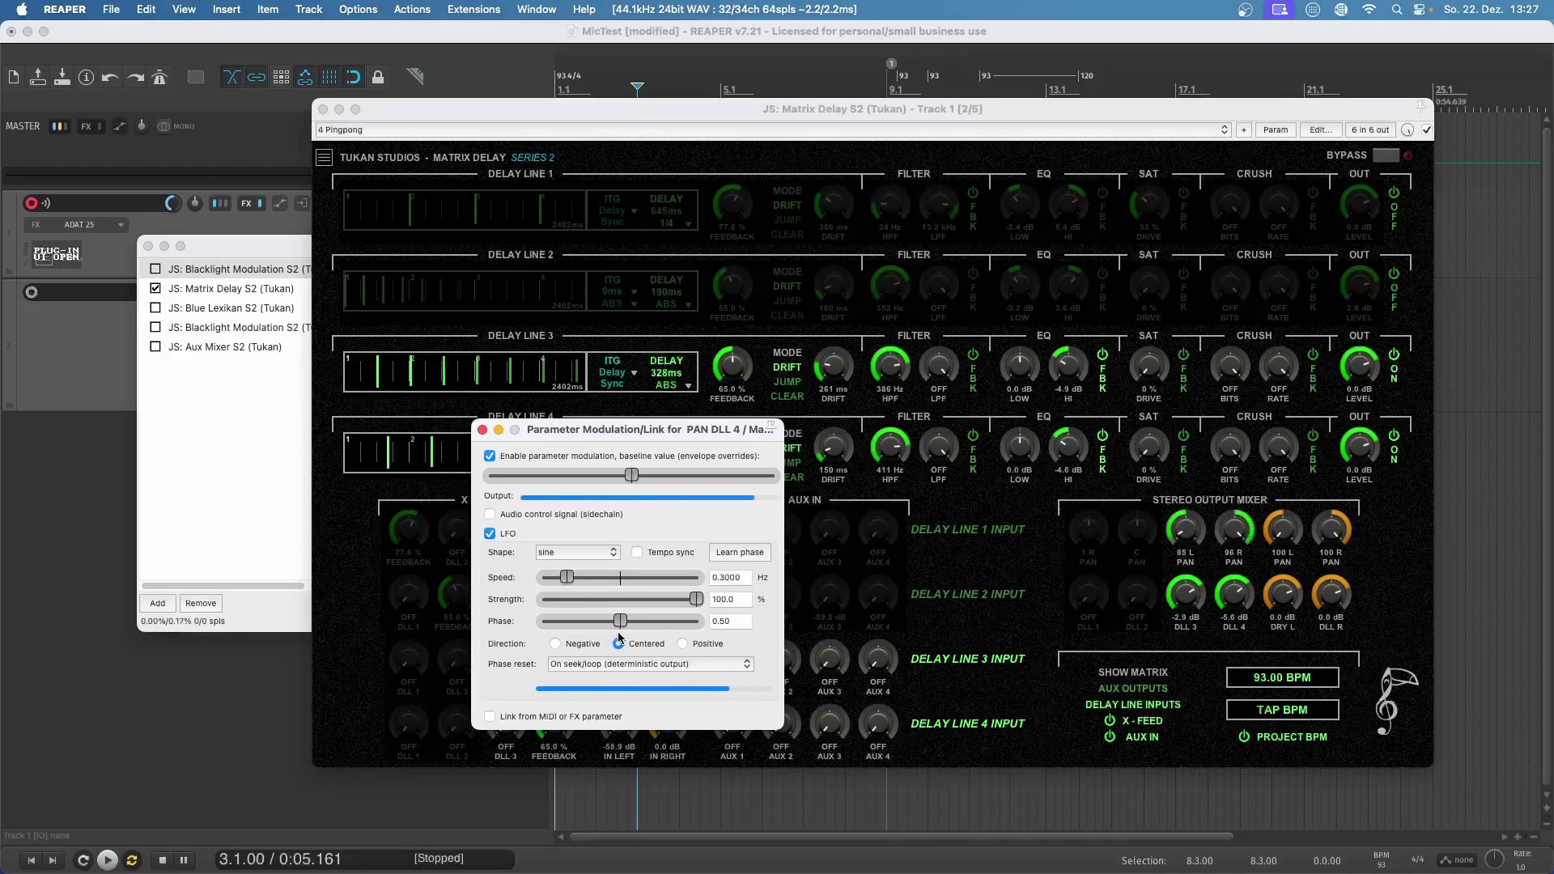
left_click(484, 430)
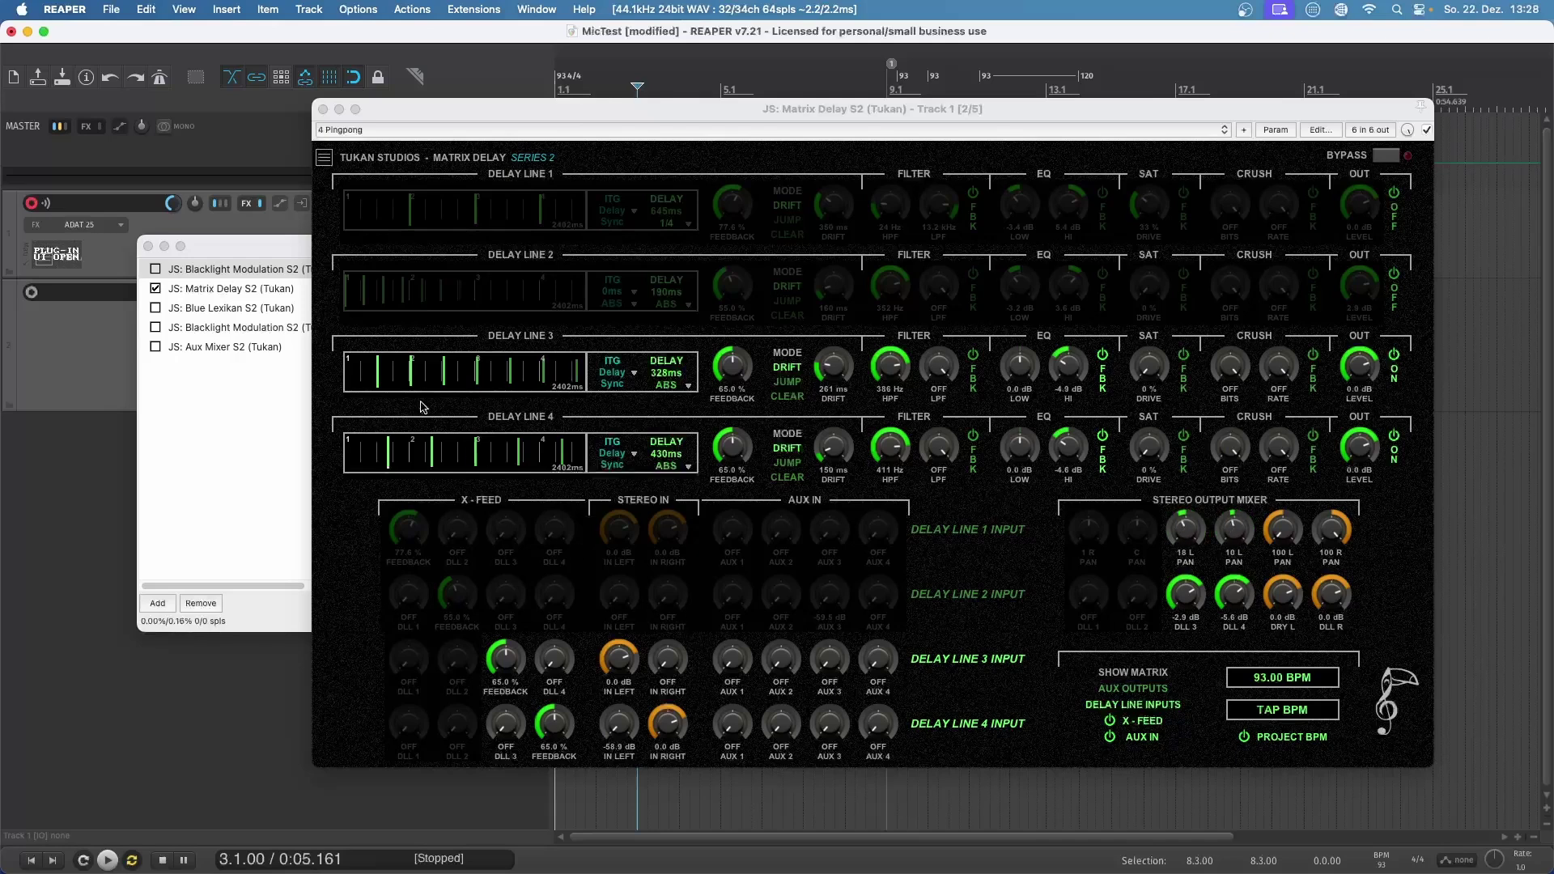
- Enable parameter modulation on Delay Line 3's delay time and lower its baseline slider
left_click_drag(377, 378, 377, 377)
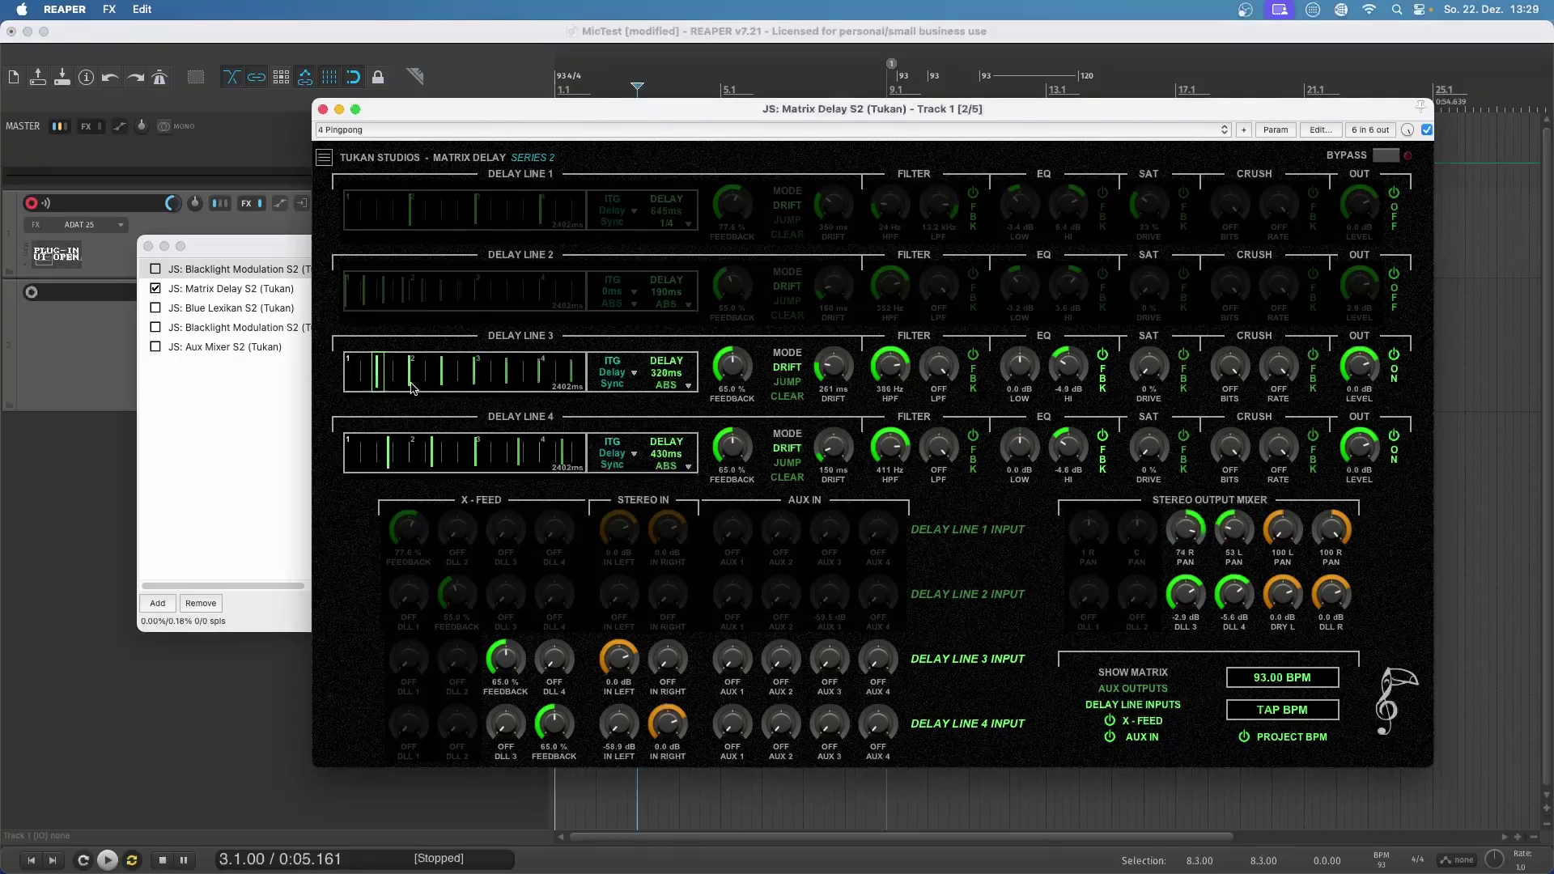
left_click(1271, 131)
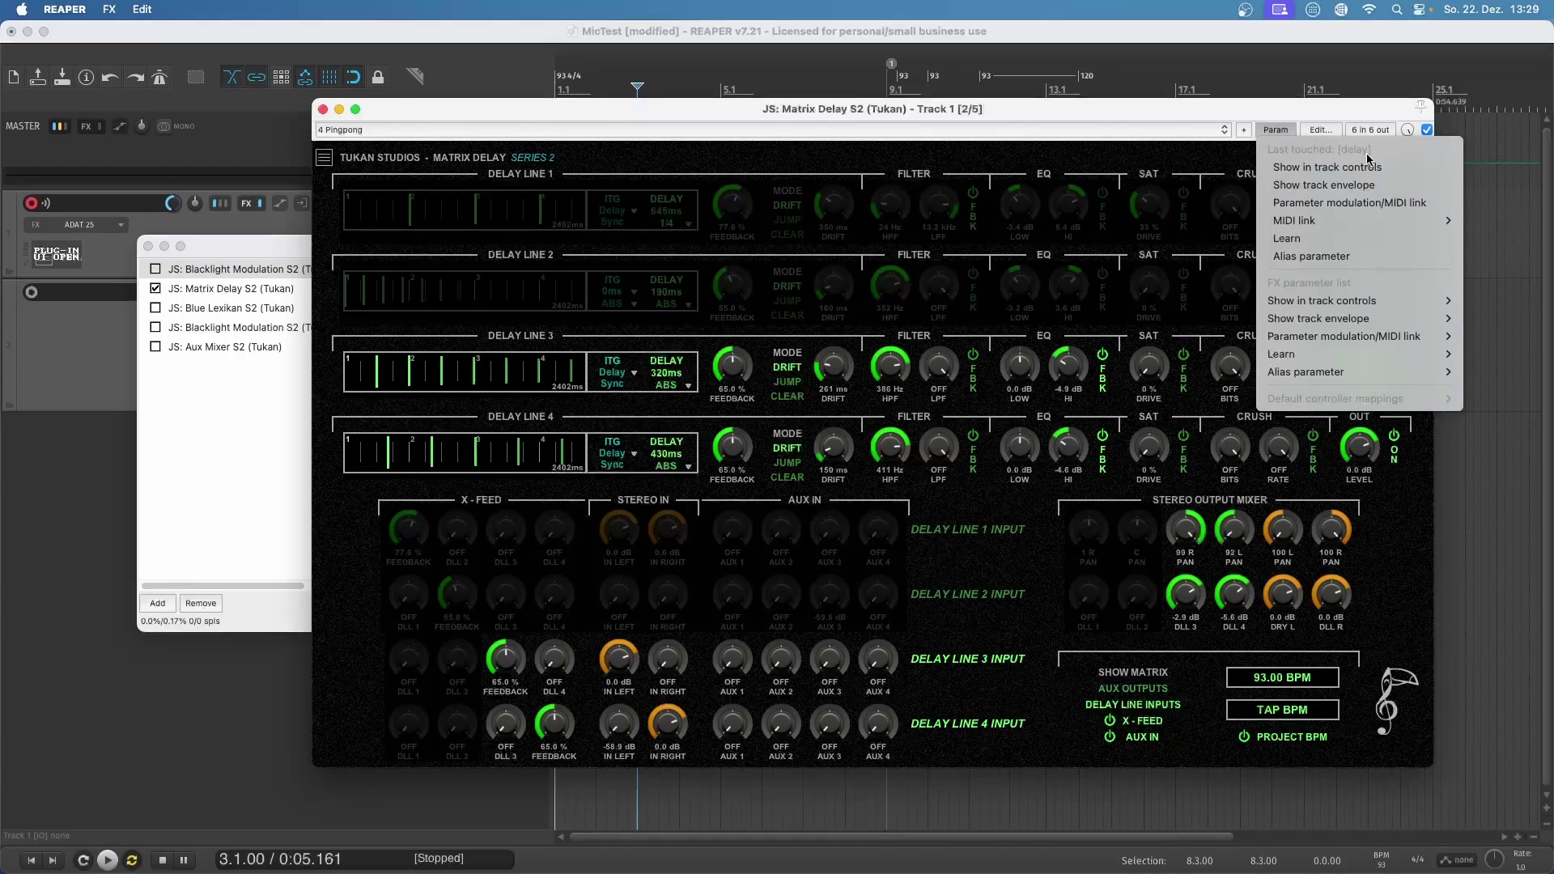
left_click(1353, 203)
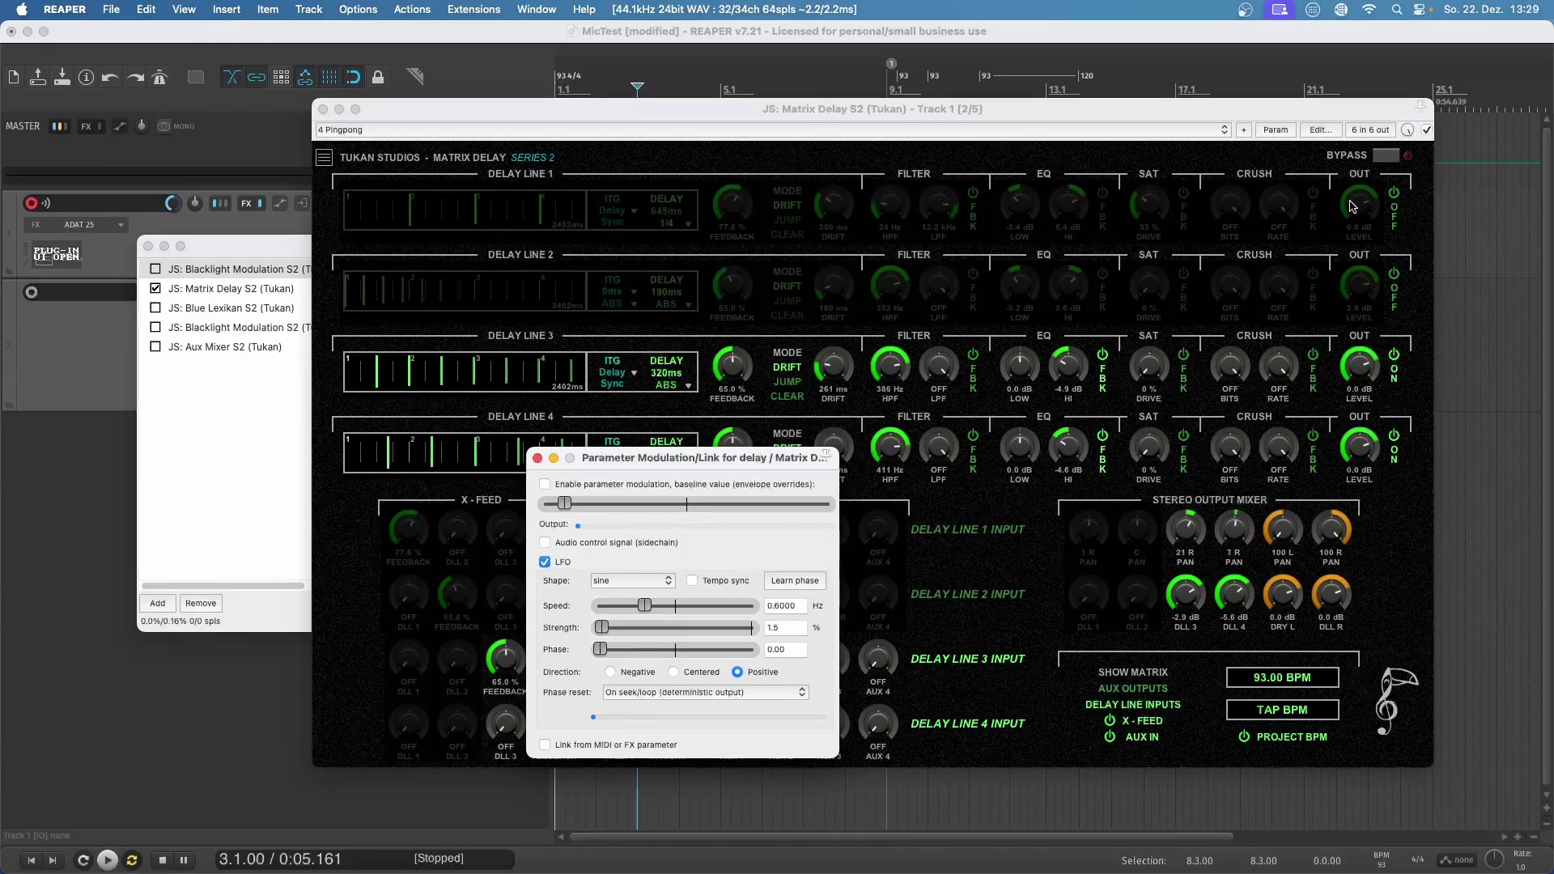
left_click(545, 484)
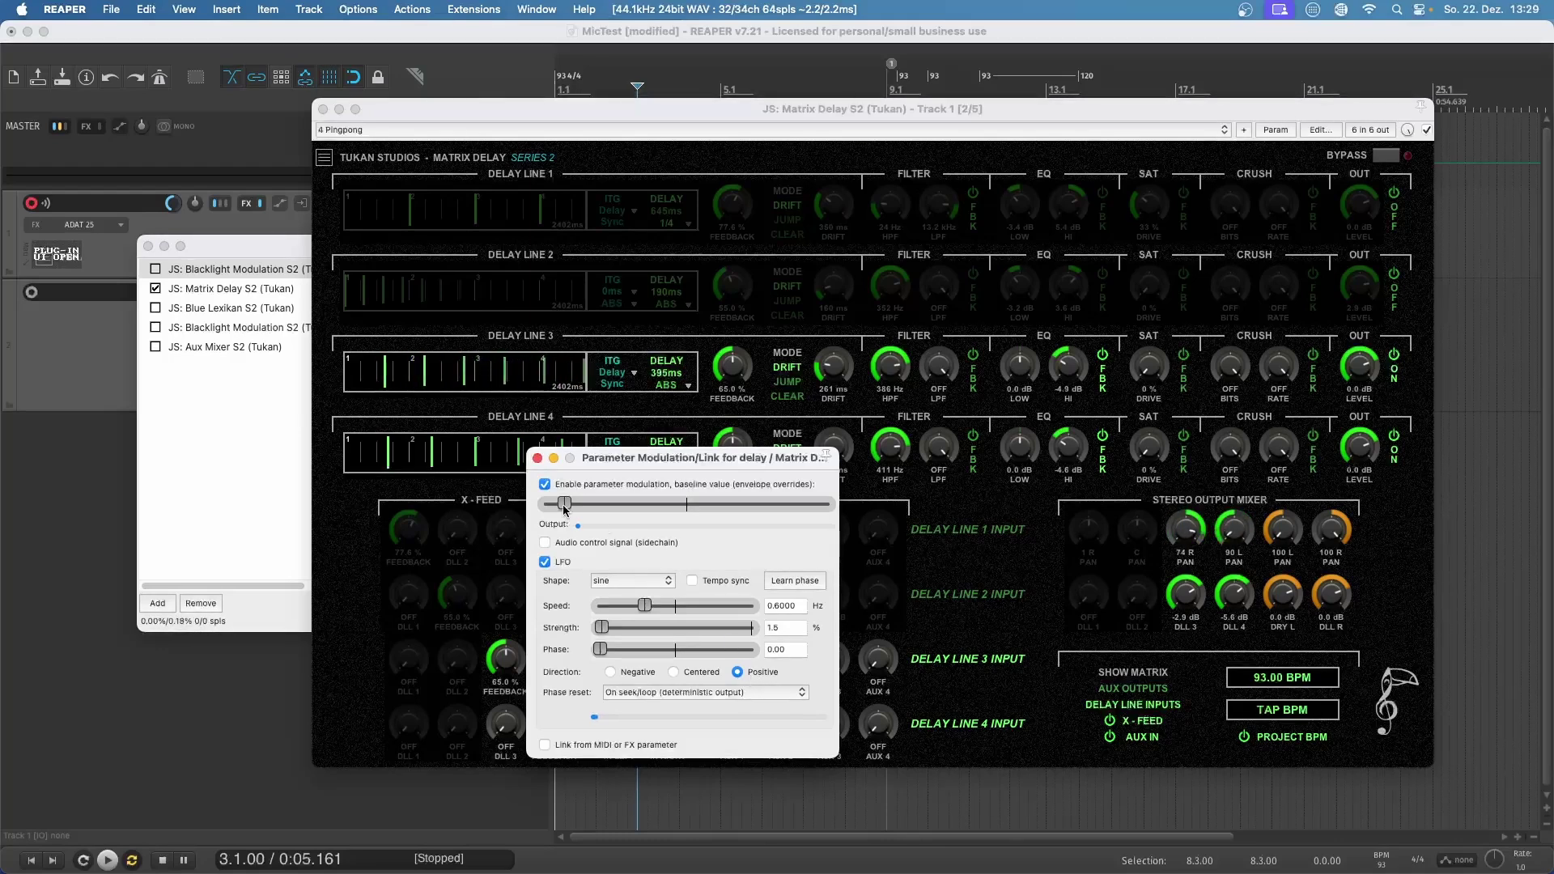
left_click_drag(565, 504, 595, 507)
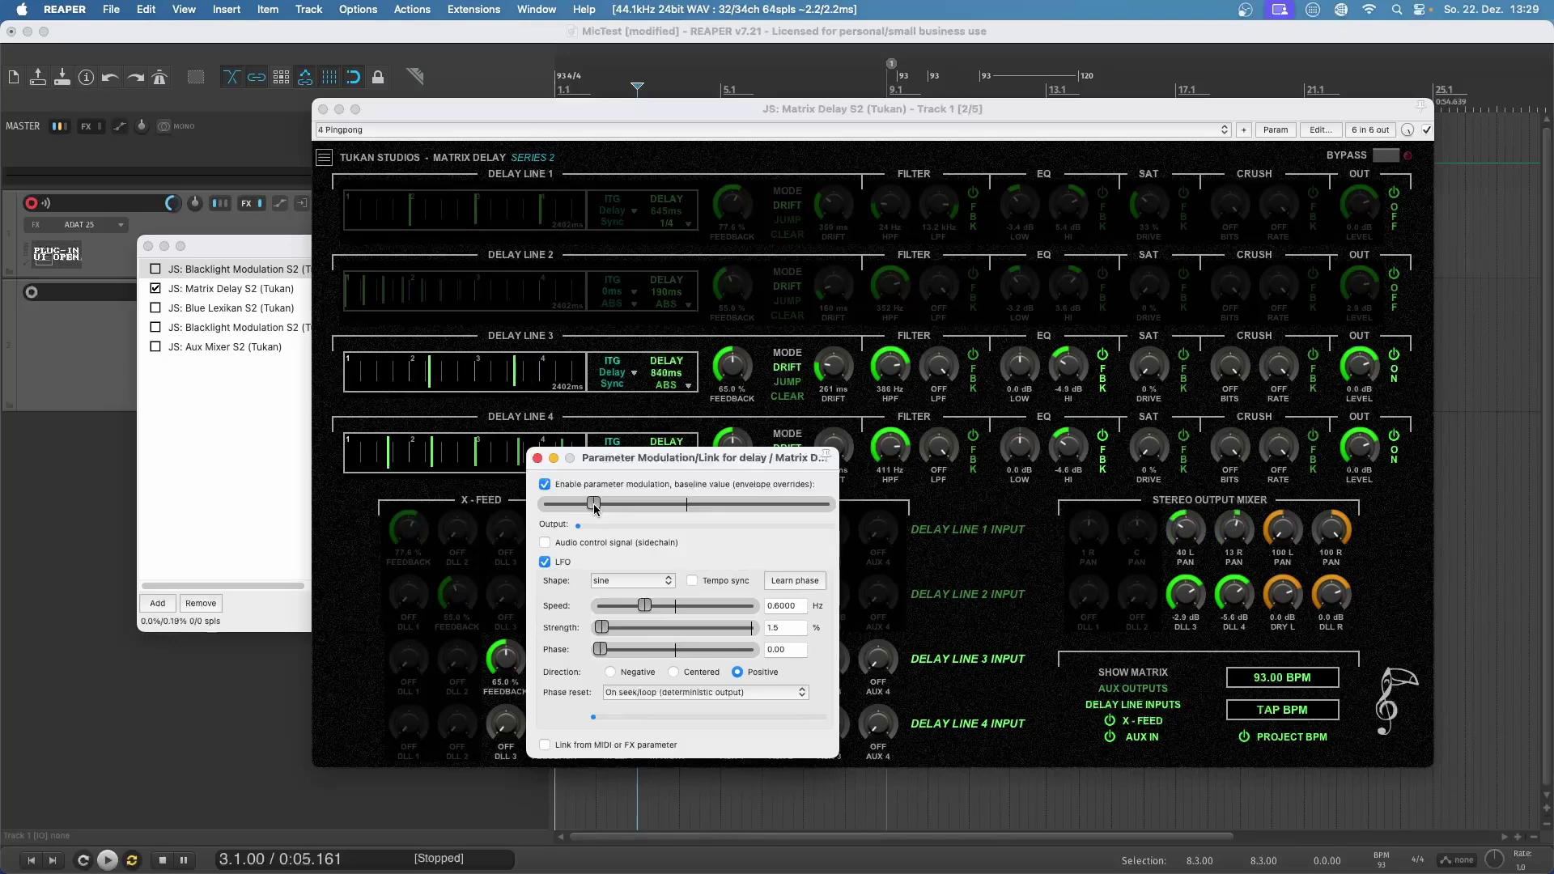
left_click_drag(594, 505, 557, 508)
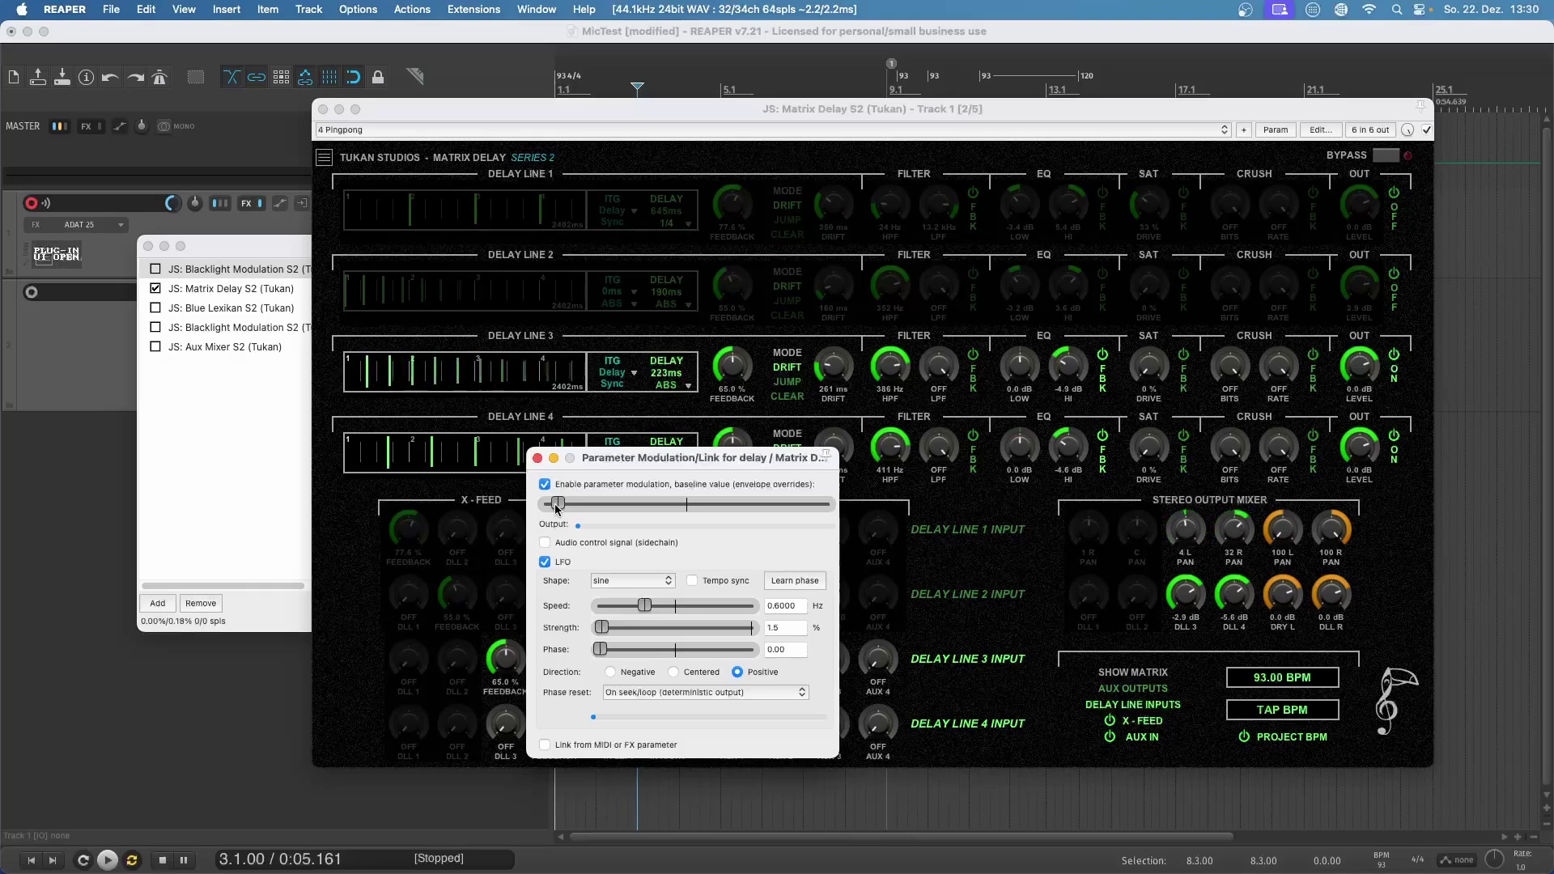
left_click(537, 459)
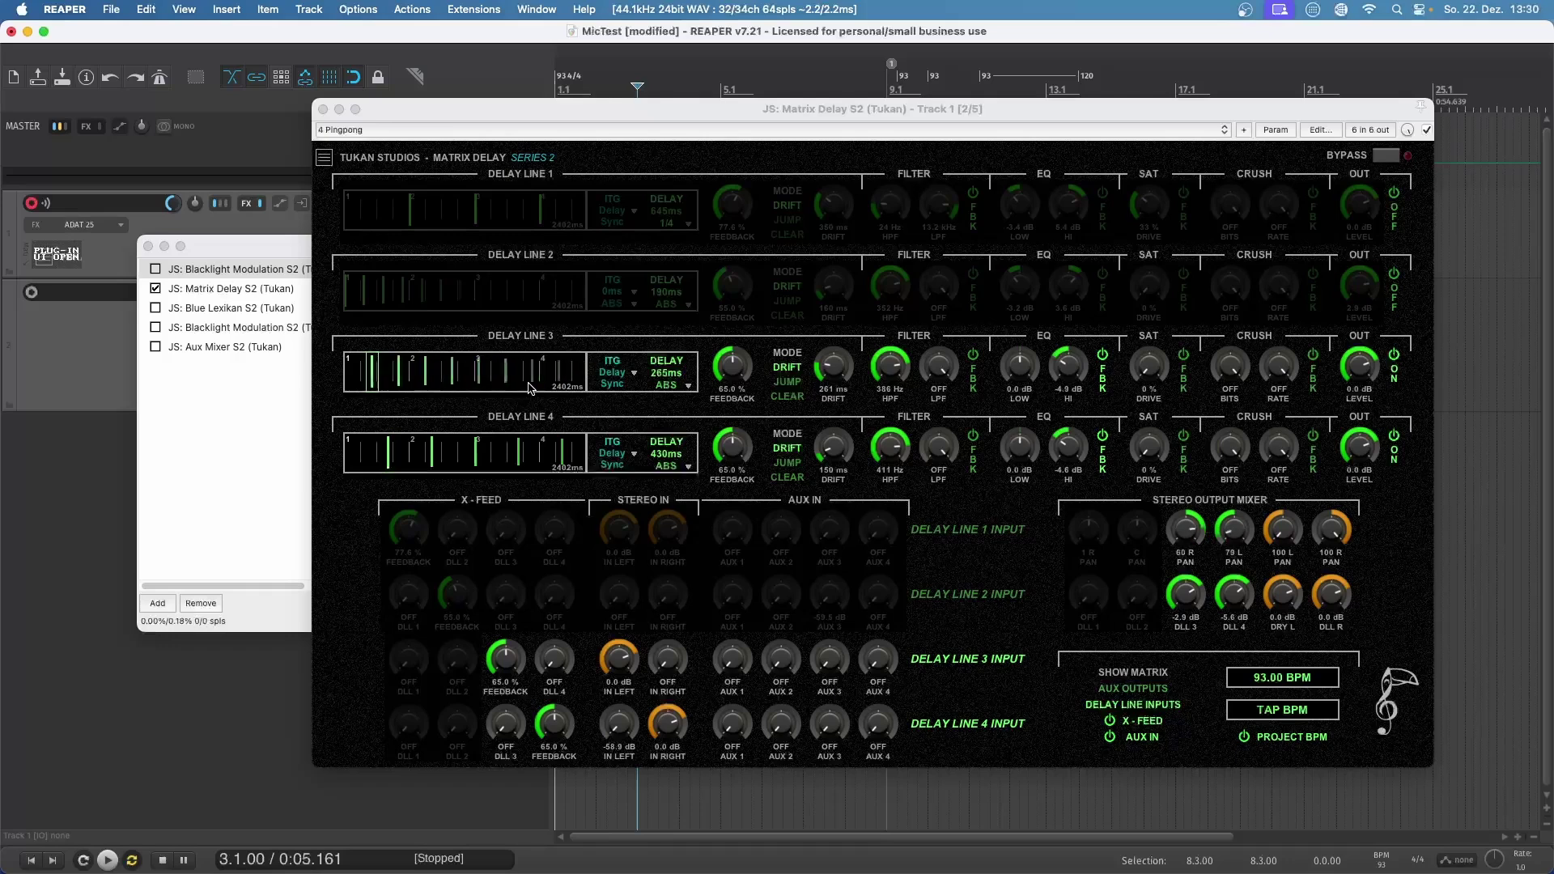
- Raise Delay Line 3's drift amount, recheck its delay modulation, and refocus the Matrix Delay
left_click_drag(834, 366, 843, 347)
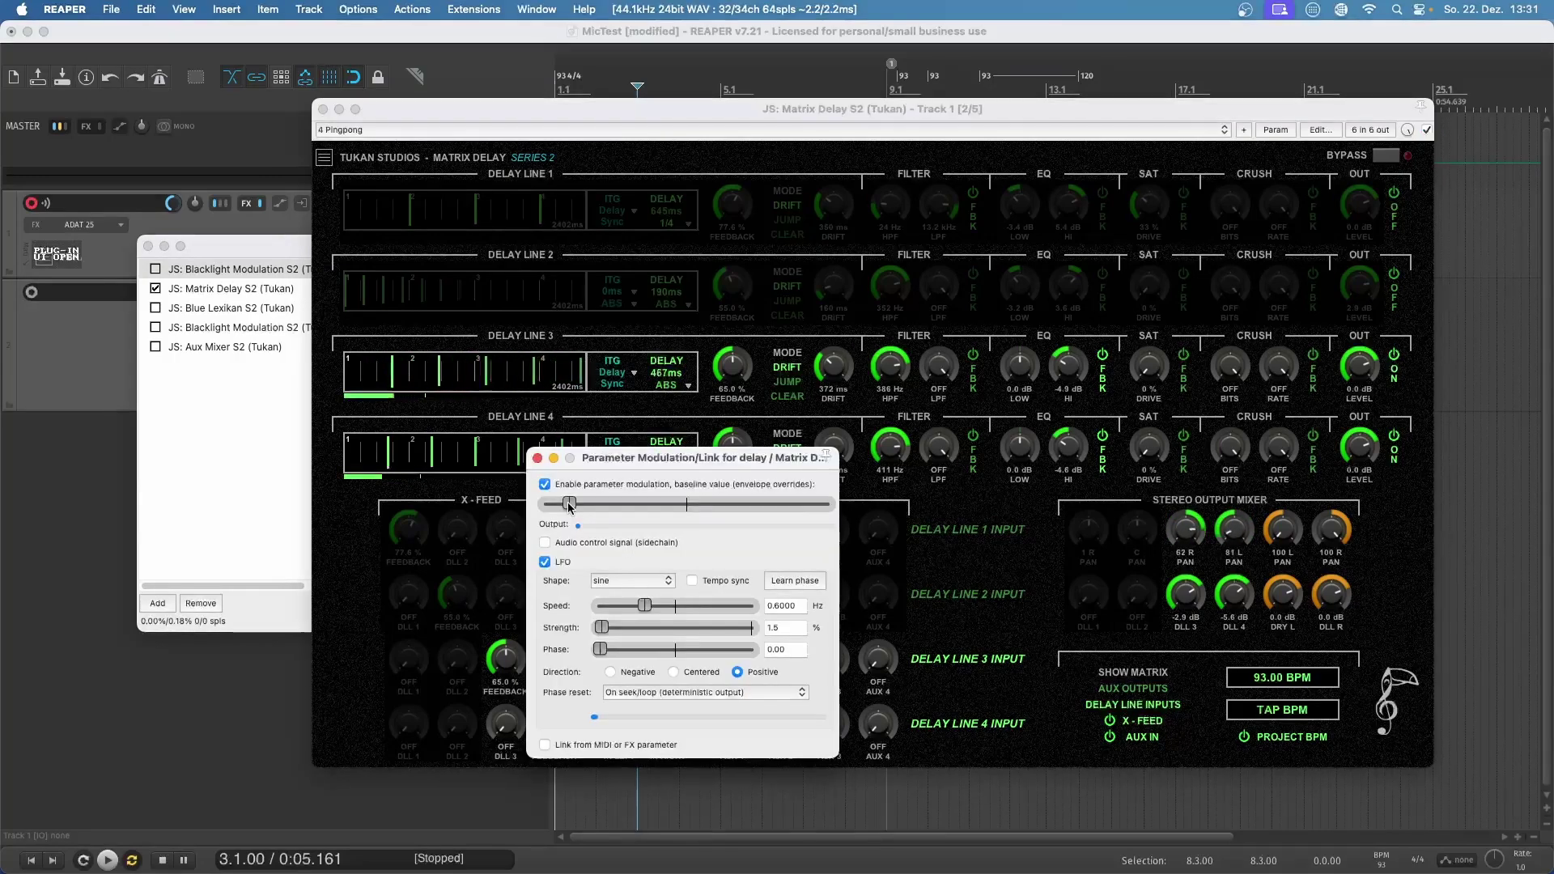
left_click(537, 459)
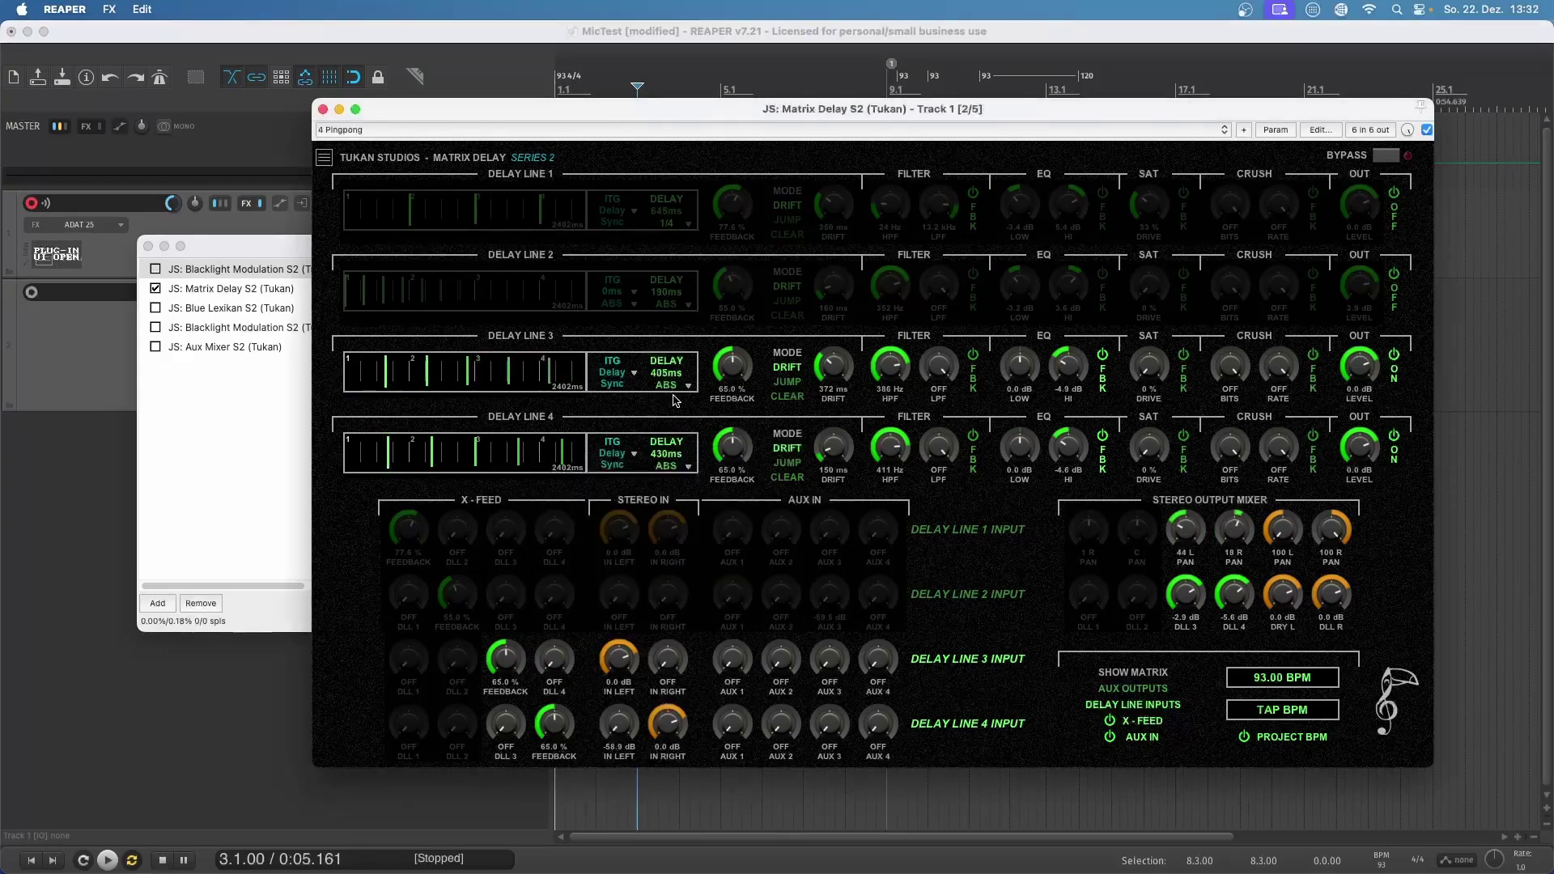
left_click(1276, 130)
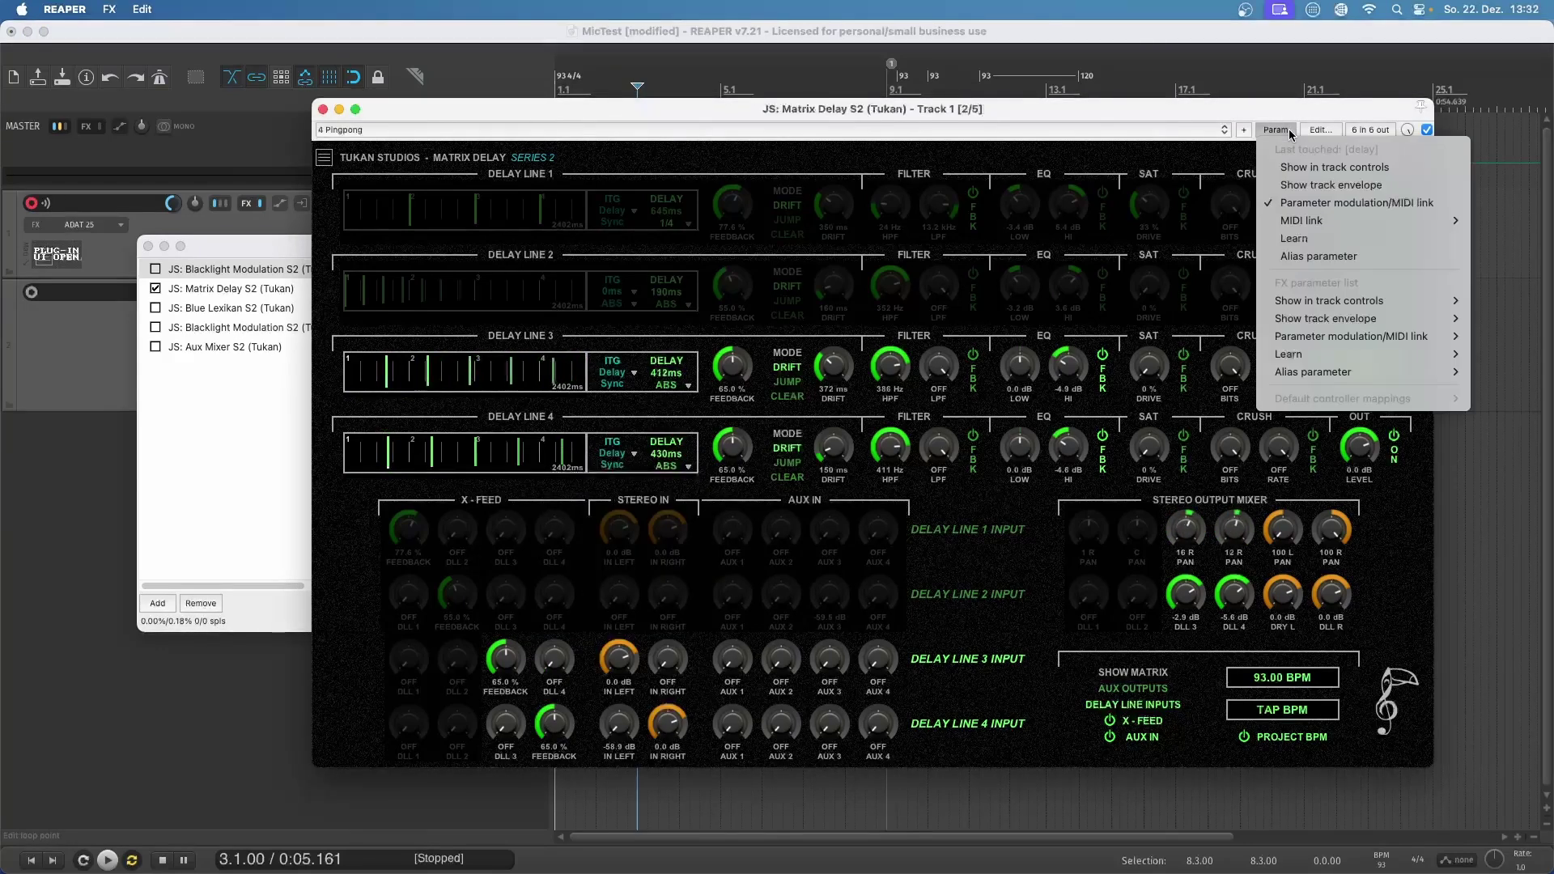
left_click(1303, 205)
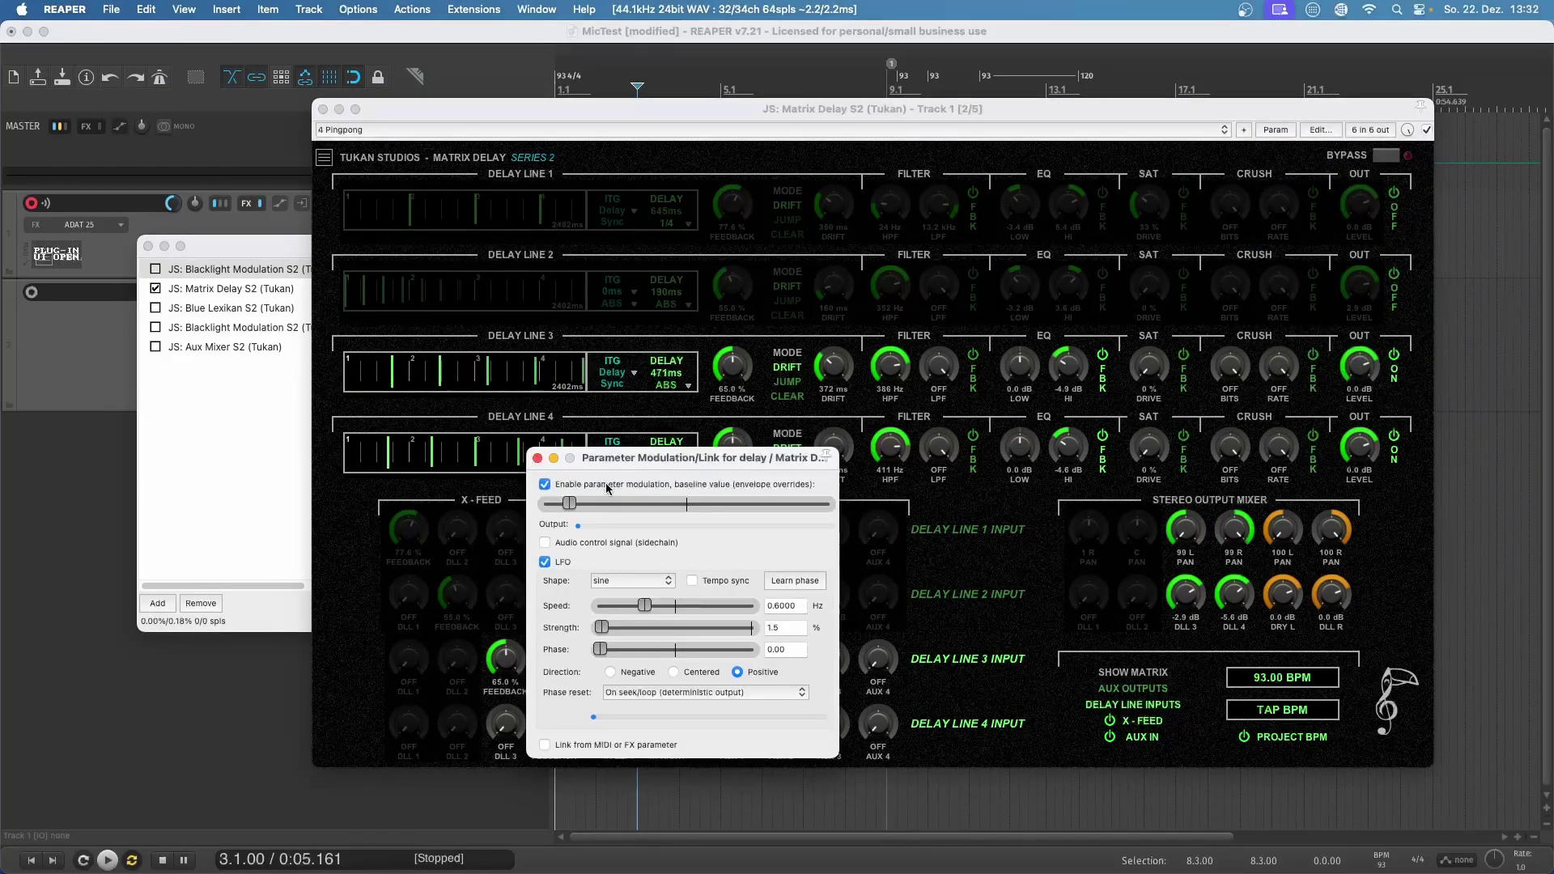
left_click(537, 458)
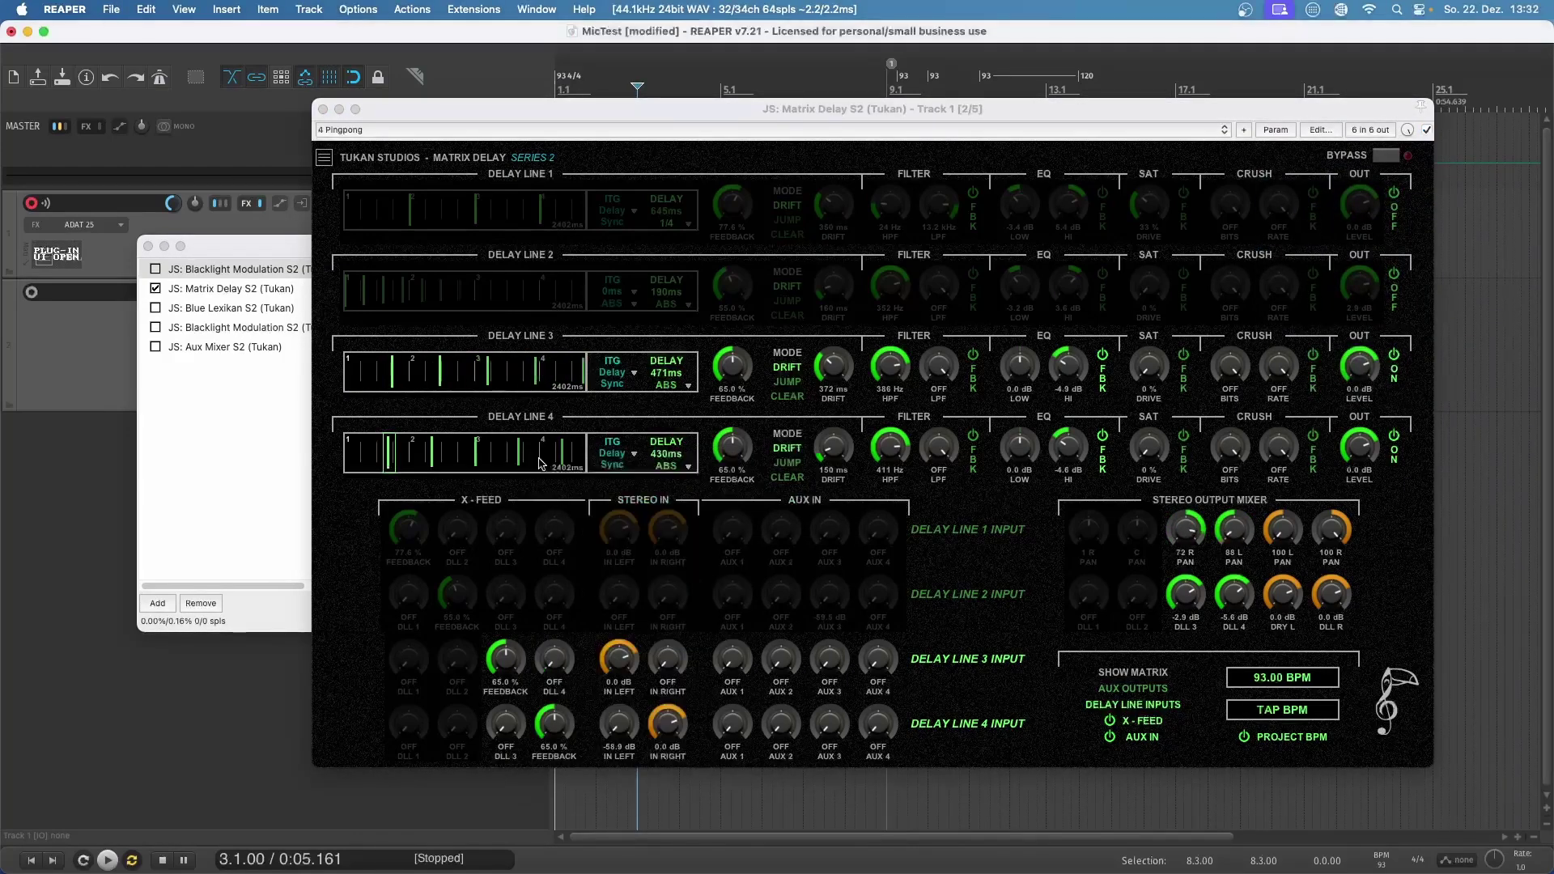
left_click(669, 379)
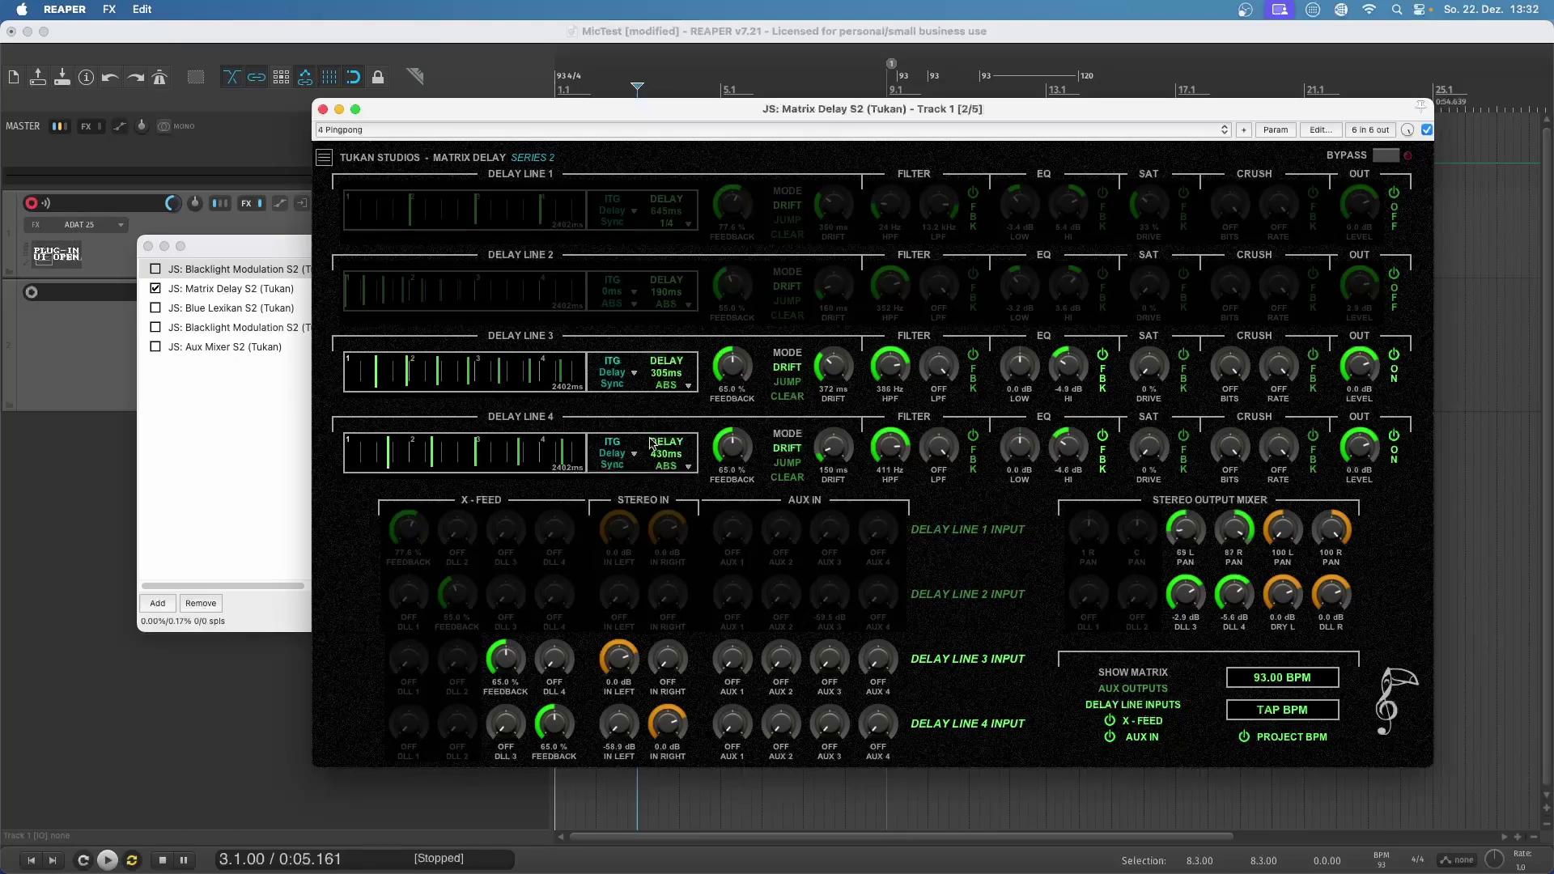
- Push Delay Line 3 feedback to 118.7% and toggle its Mode to DRIFT and back to CLEAR
left_click_drag(741, 372, 769, 278)
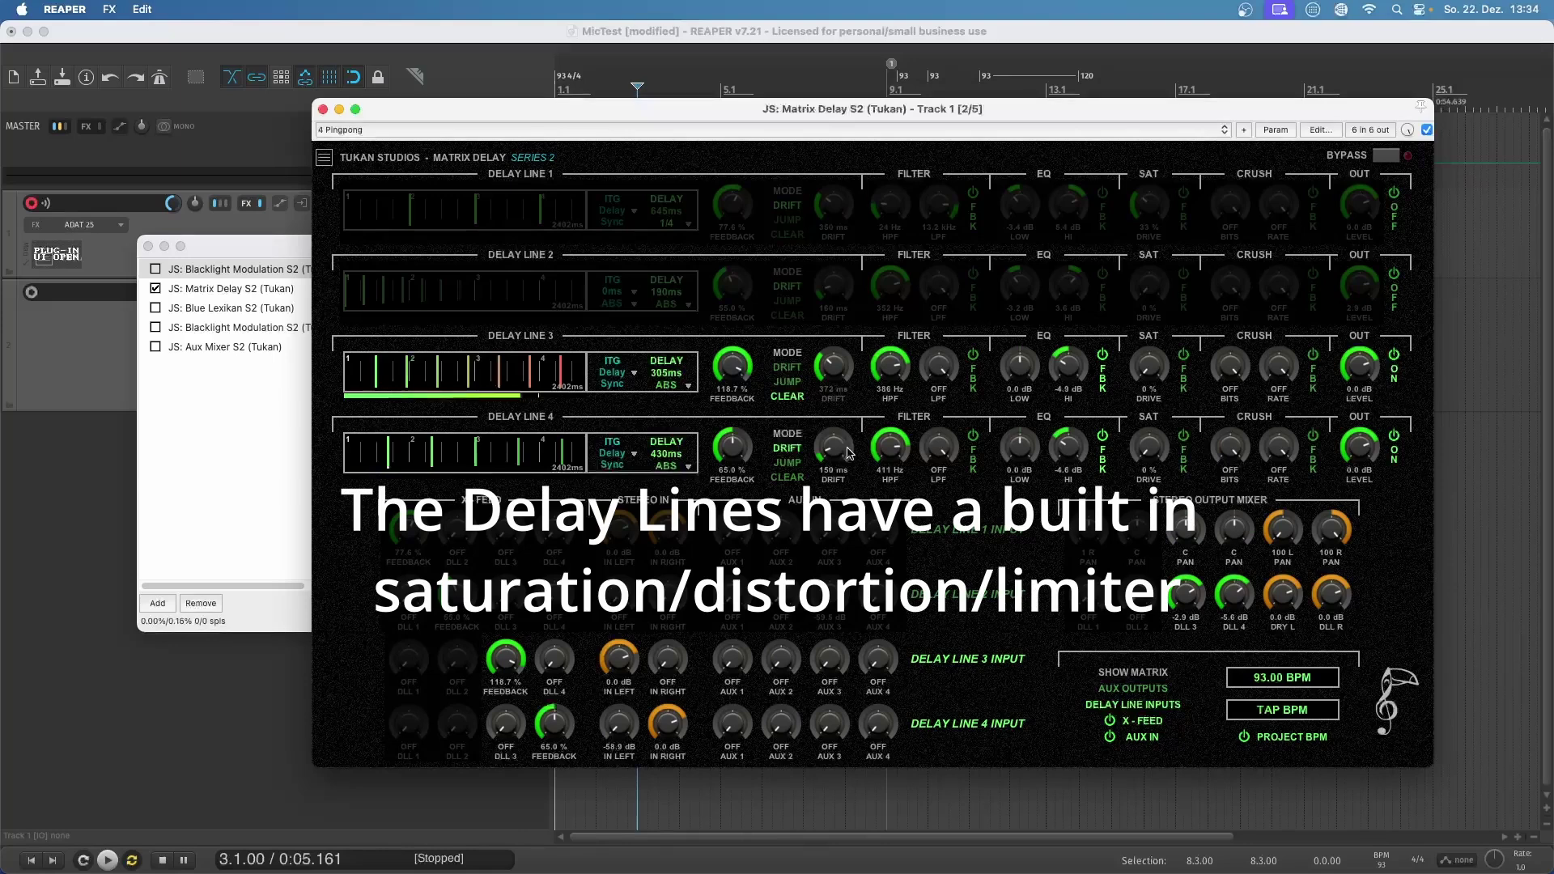
left_click(799, 389)
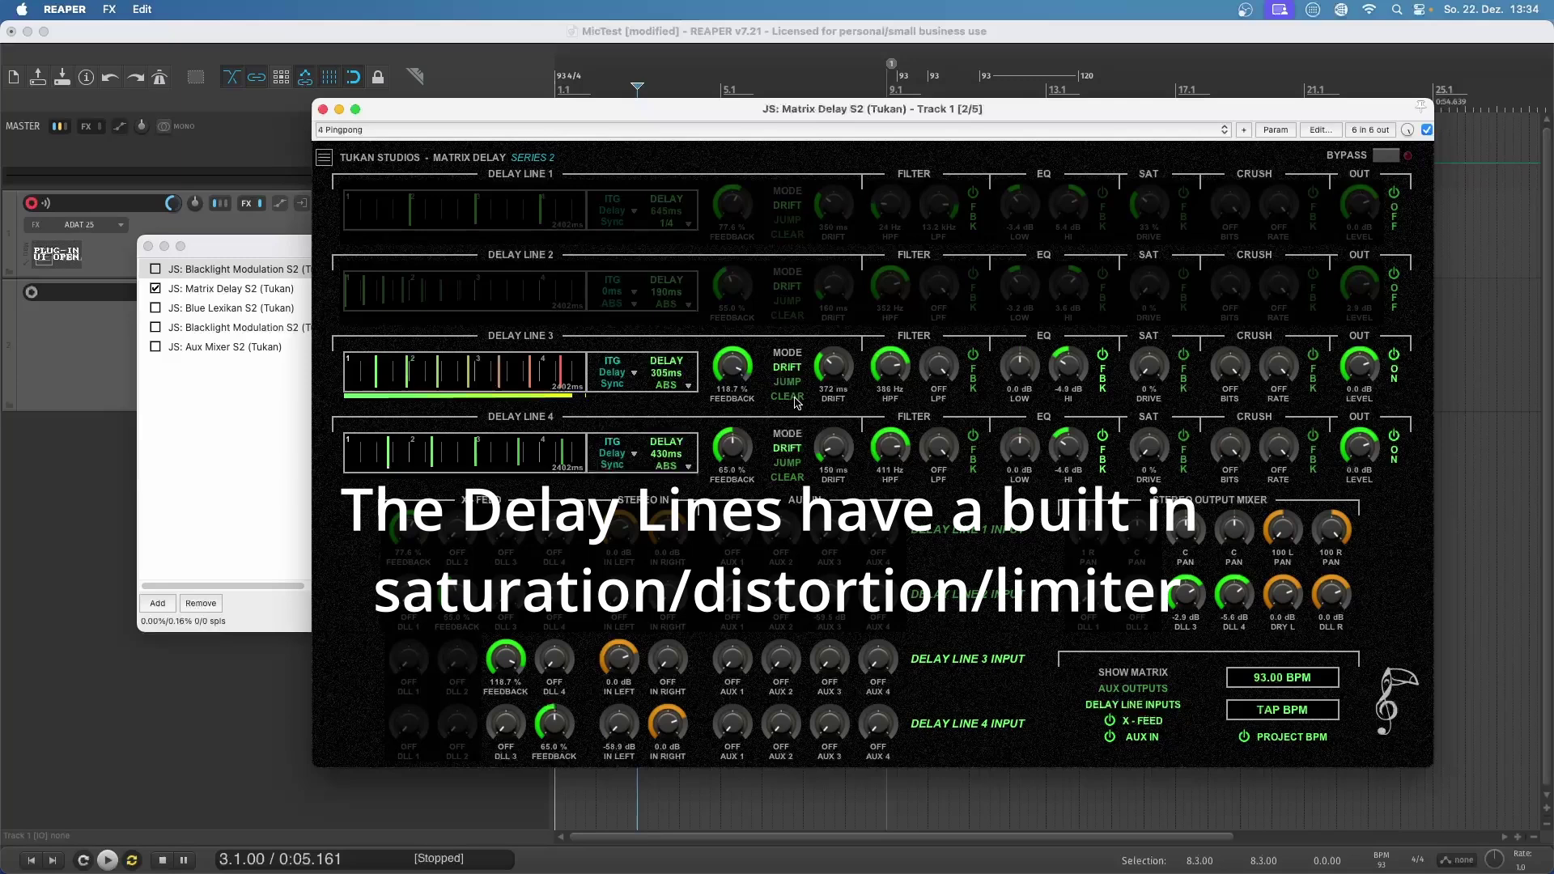
left_click(799, 397)
left_click(1276, 129)
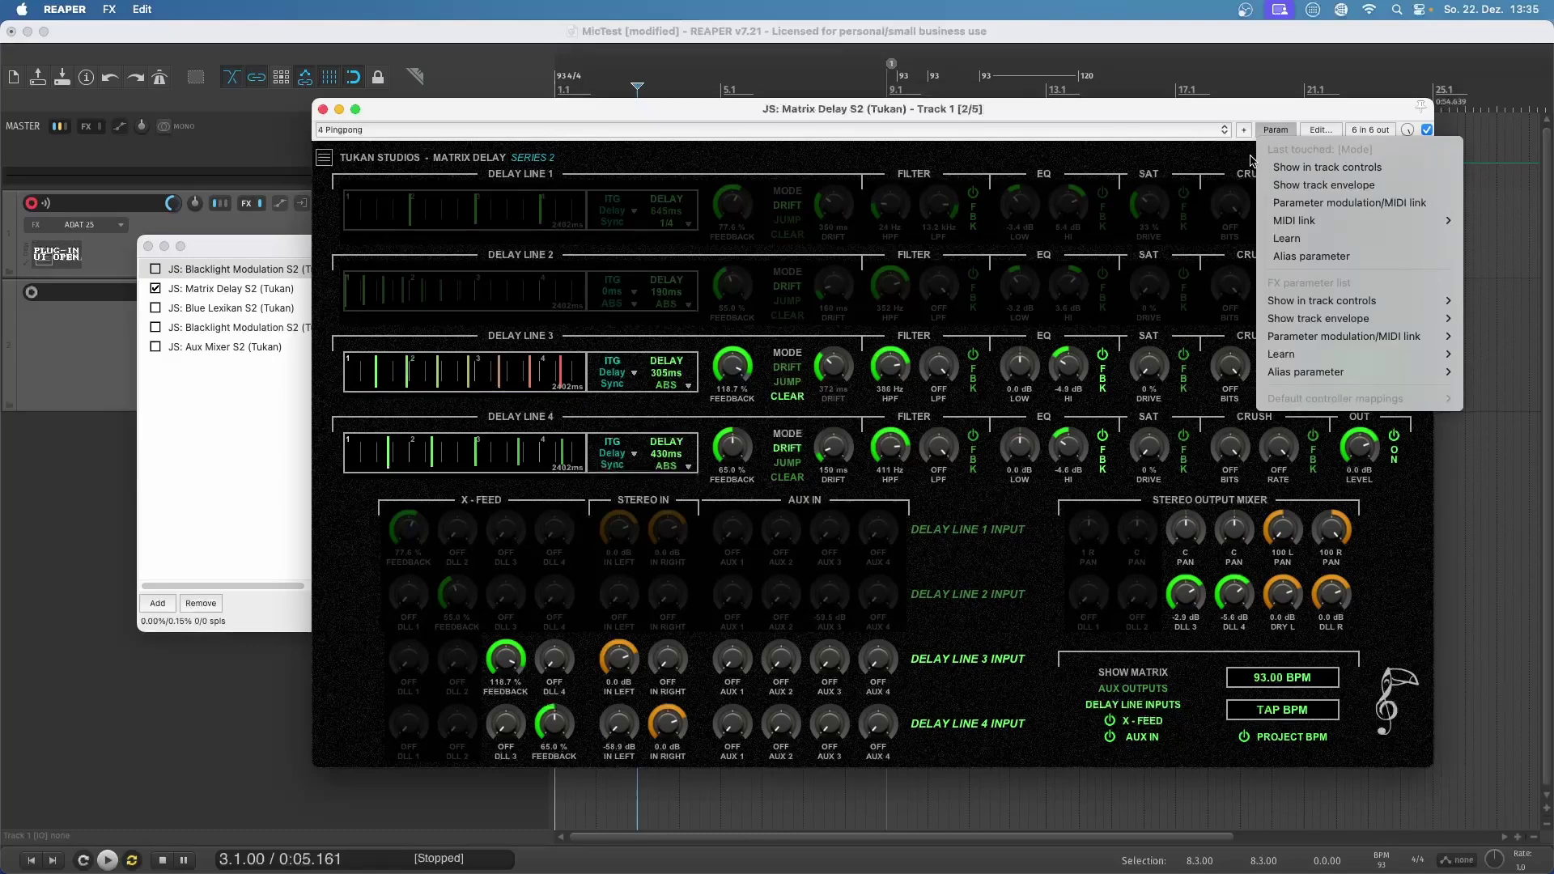
- Show a Mode track envelope and move Delay Line 3's feedback down to 91%, then up to 117%
left_click(1282, 185)
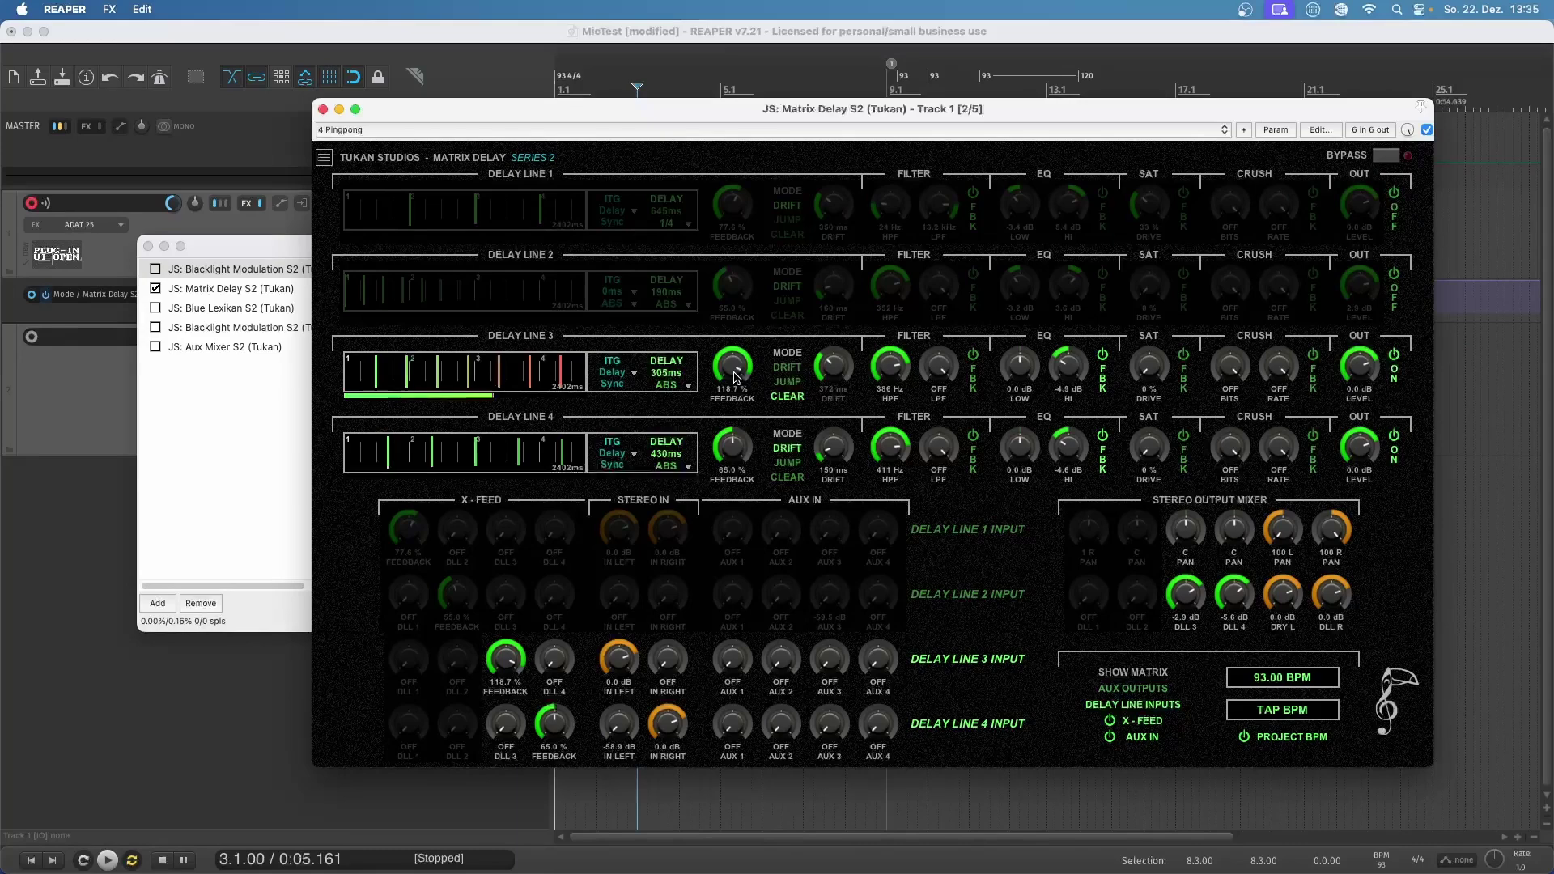
left_click_drag(735, 373, 732, 414)
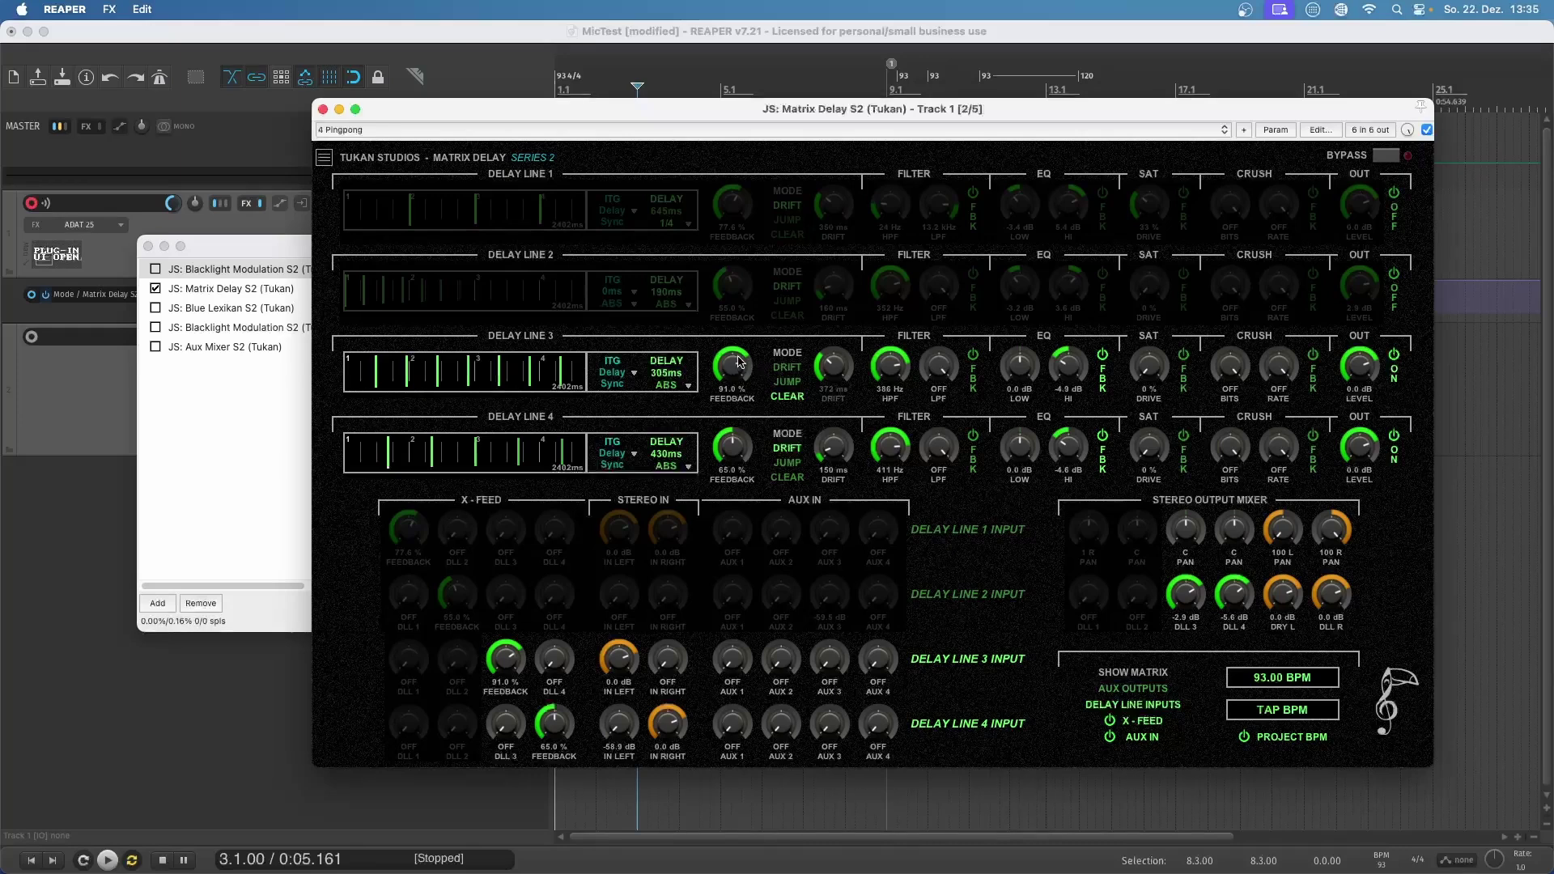
left_click_drag(739, 362, 777, 372)
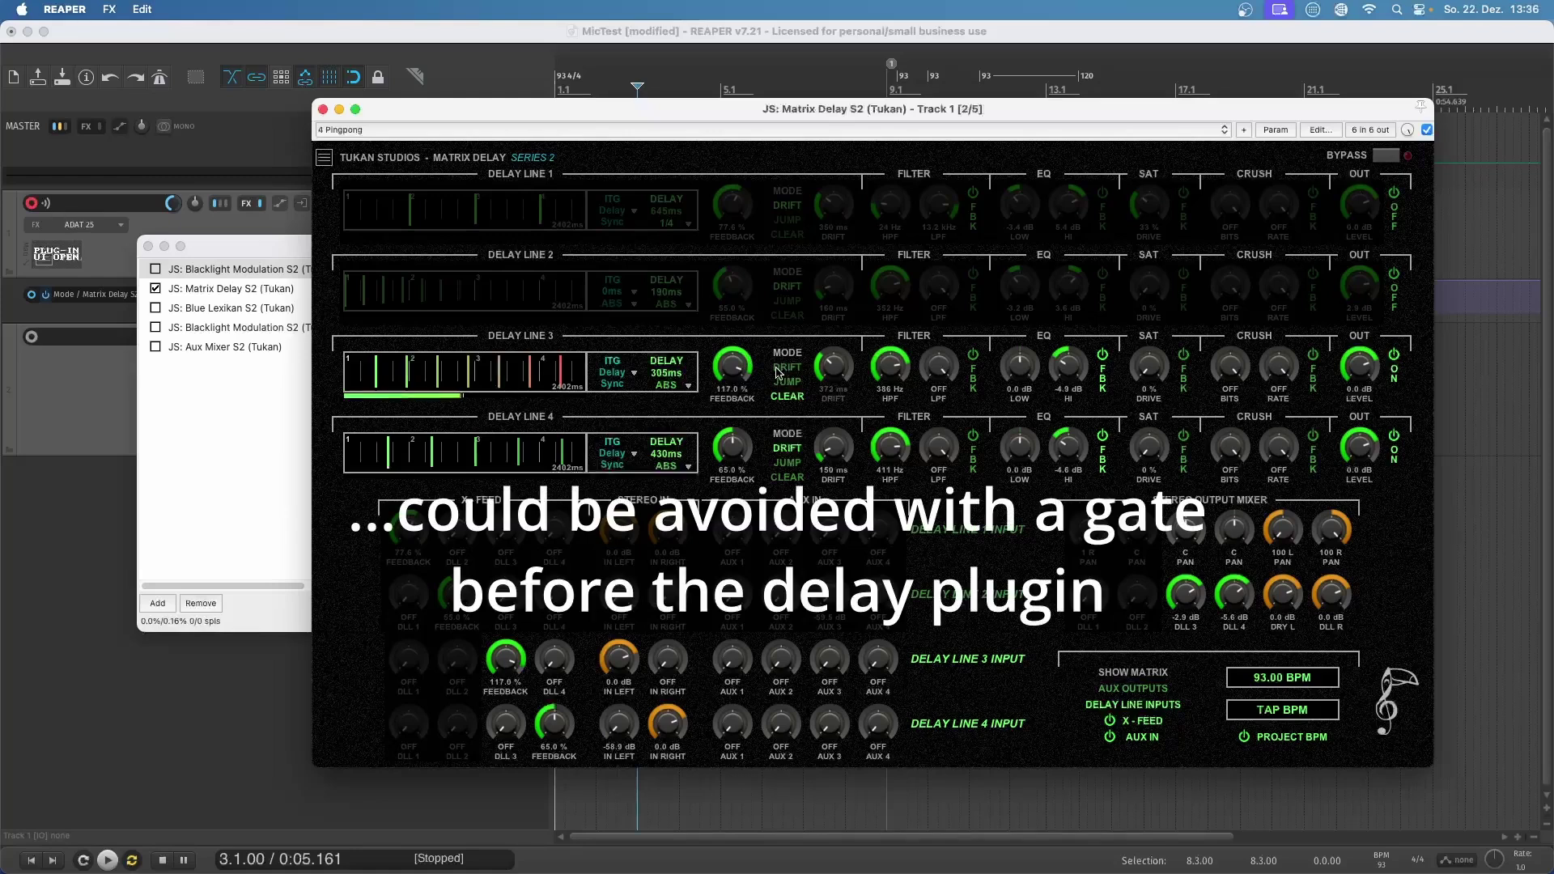
- Close the FX chain, enlarge the Mode lane, and draw a widened step down to Drift
left_click(148, 246)
left_click_drag(395, 115, 489, 356)
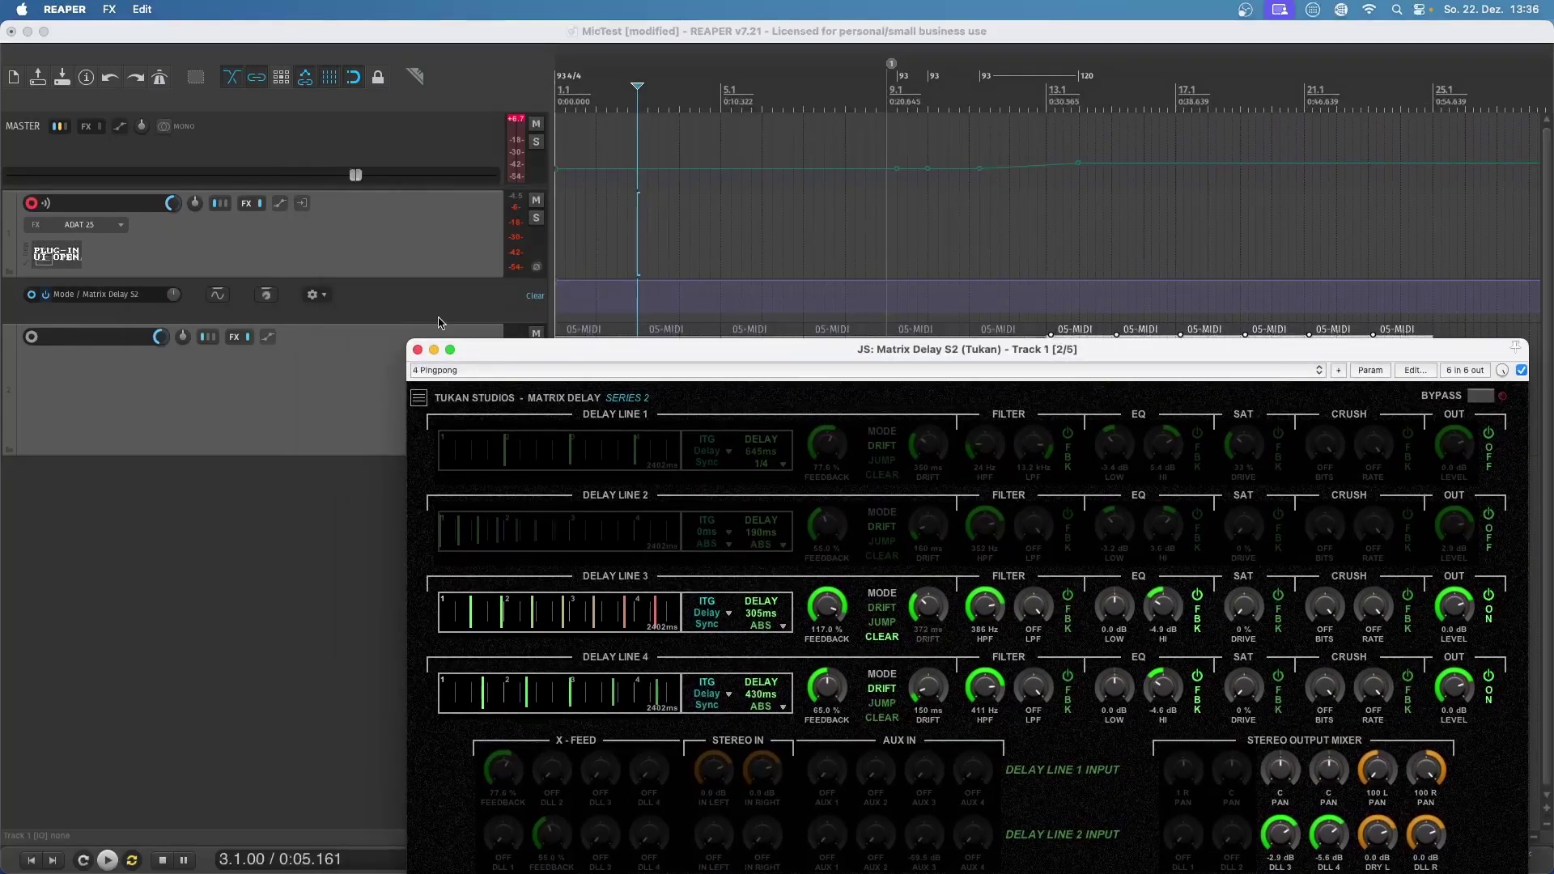
left_click_drag(313, 322, 278, 561)
left_click_drag(510, 357, 477, 662)
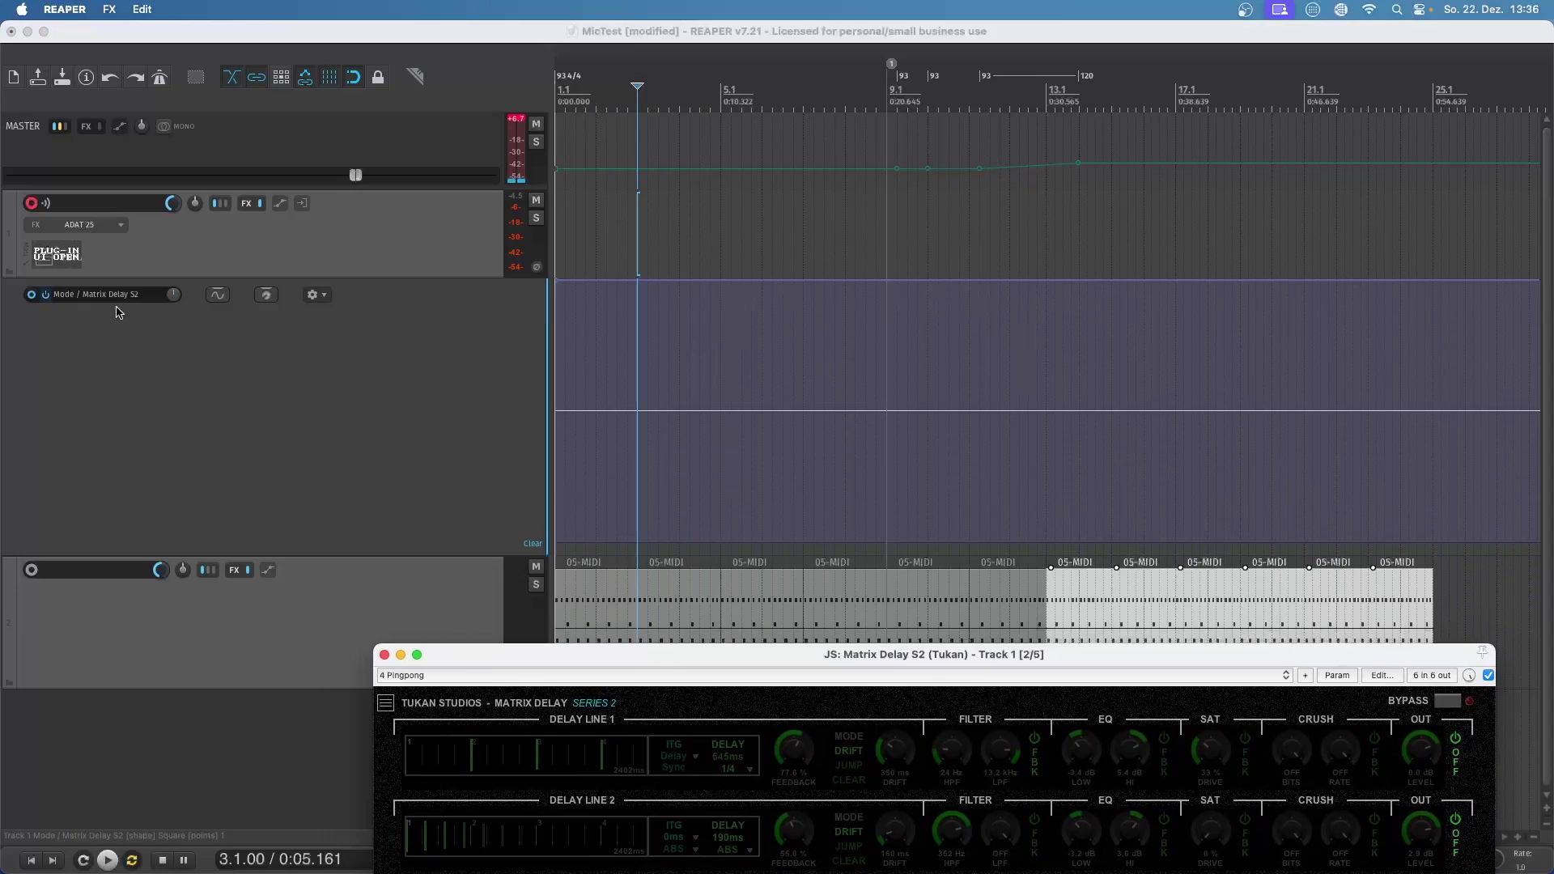
scroll(915, 486, "up", 3)
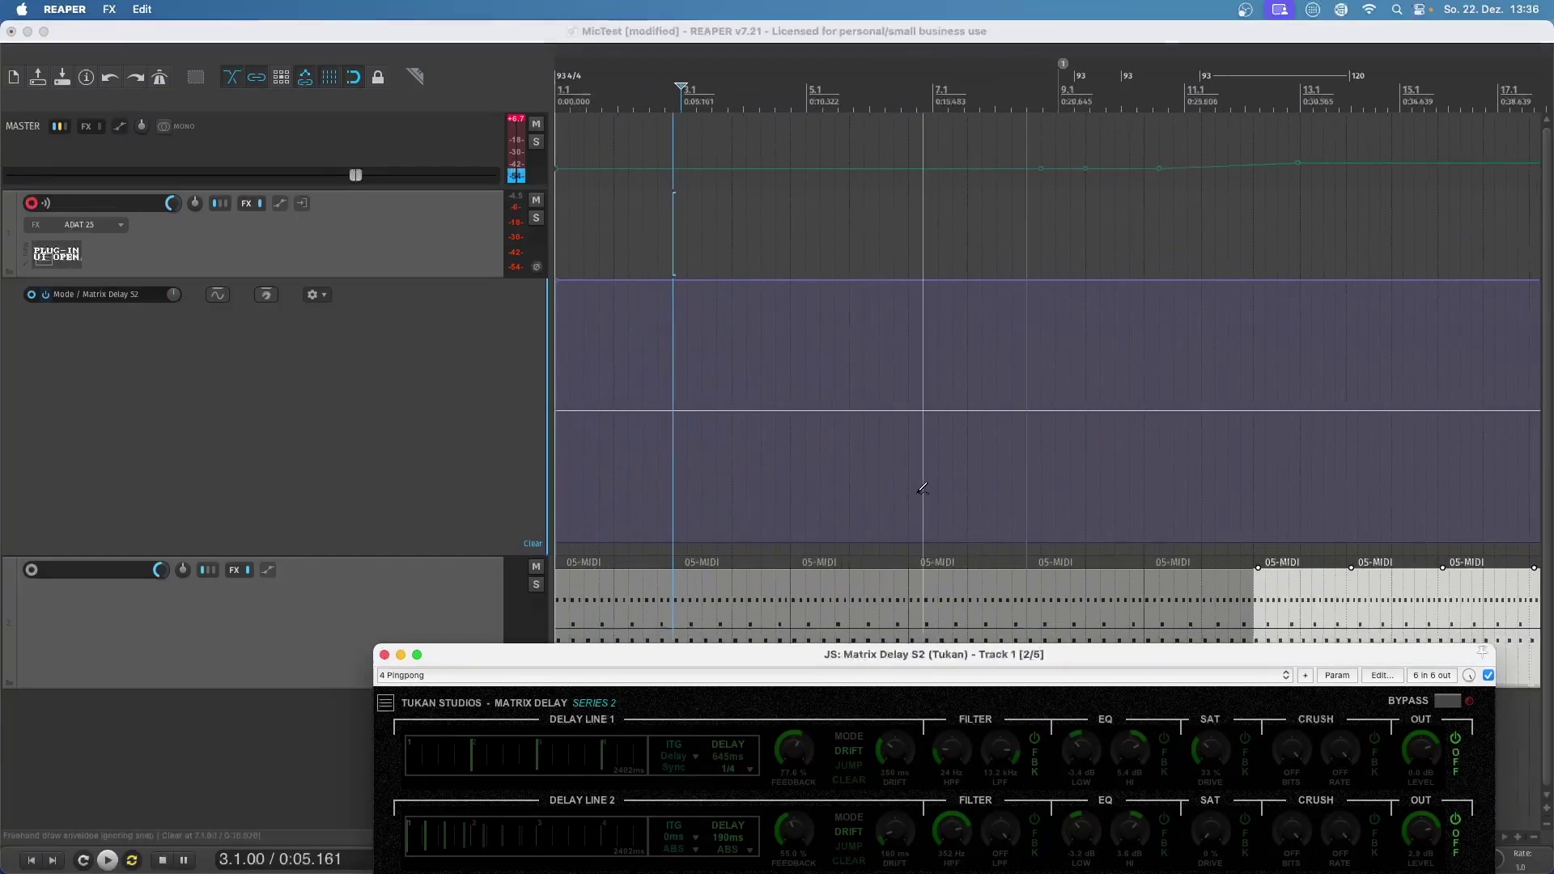
scroll(918, 489, "up", 2)
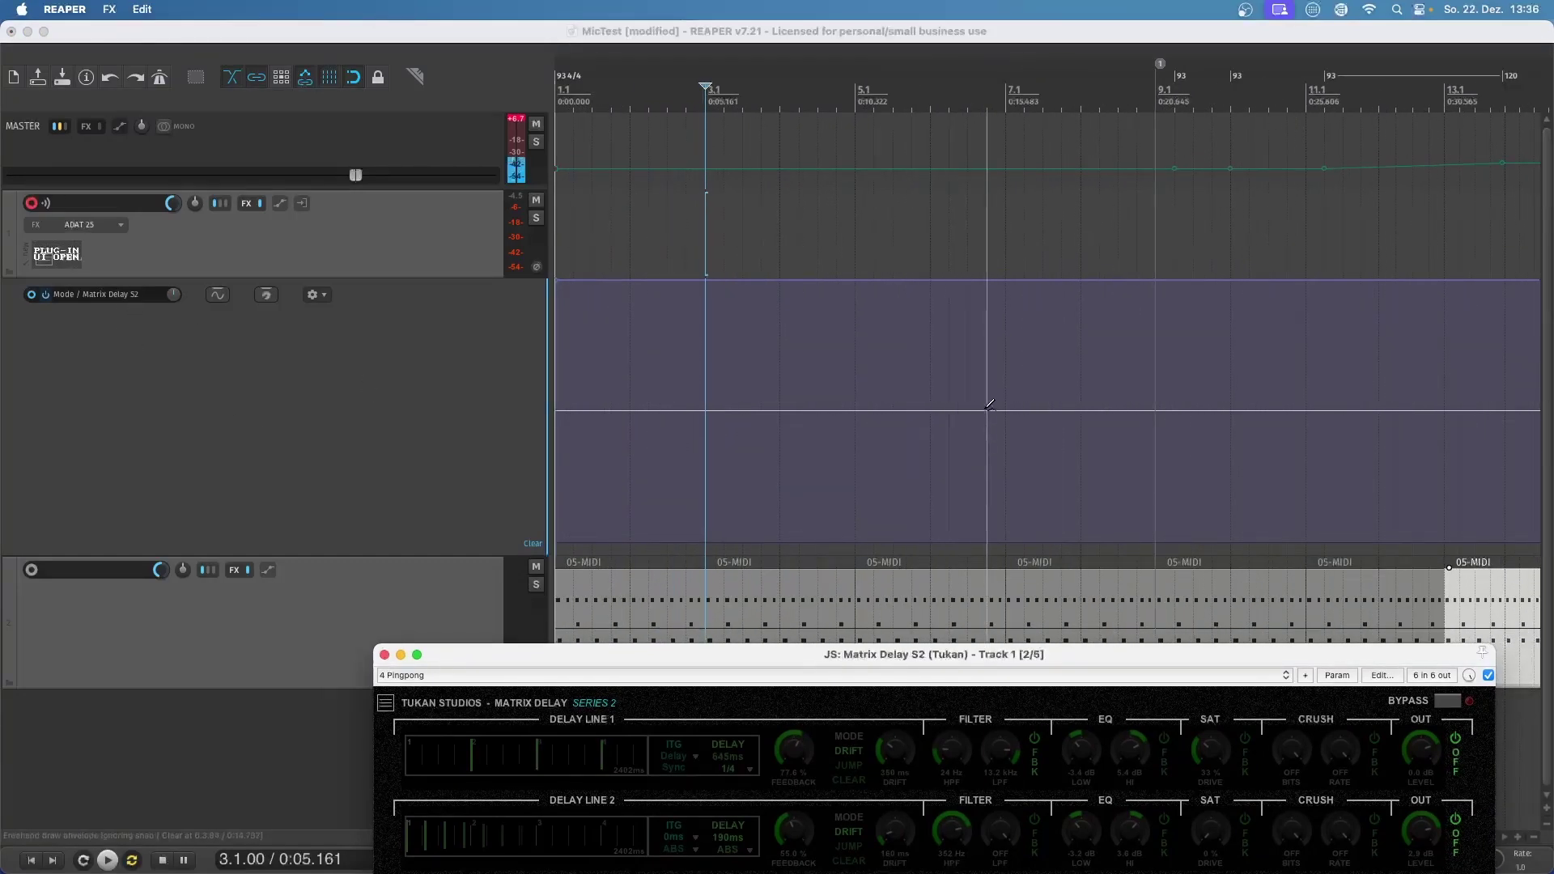
mouse_move(986, 416)
left_mouse_down()
mouse_move(1023, 456)
mouse_move(1142, 510)
left_mouse_up()
left_click_drag(1024, 654, 735, 480)
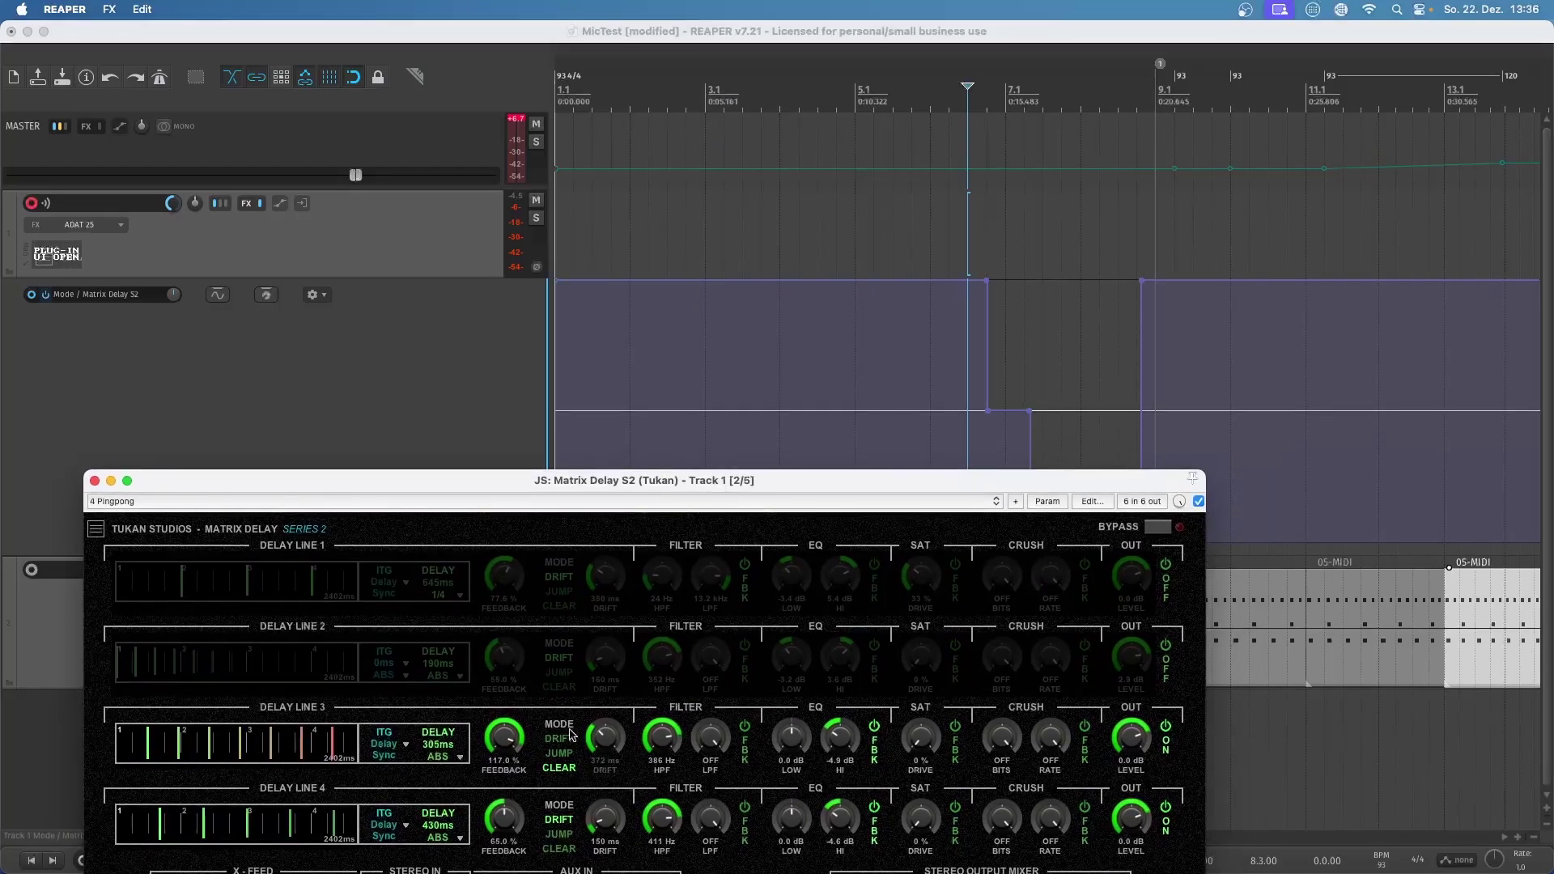
- Play back from just before the Mode step to hear the Drift change
left_click(953, 98)
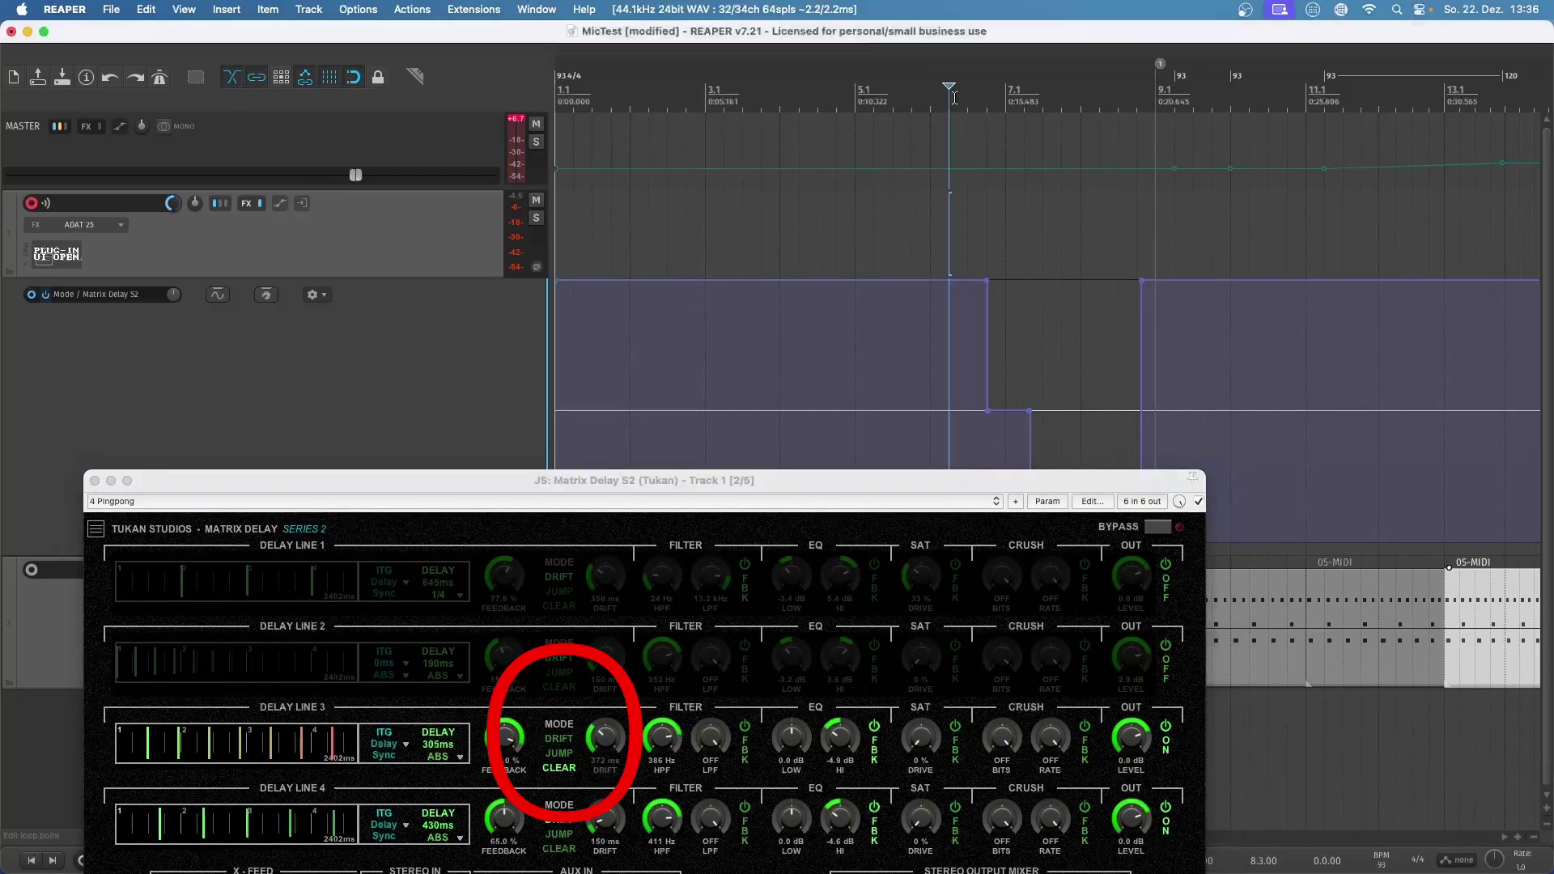
key("space")
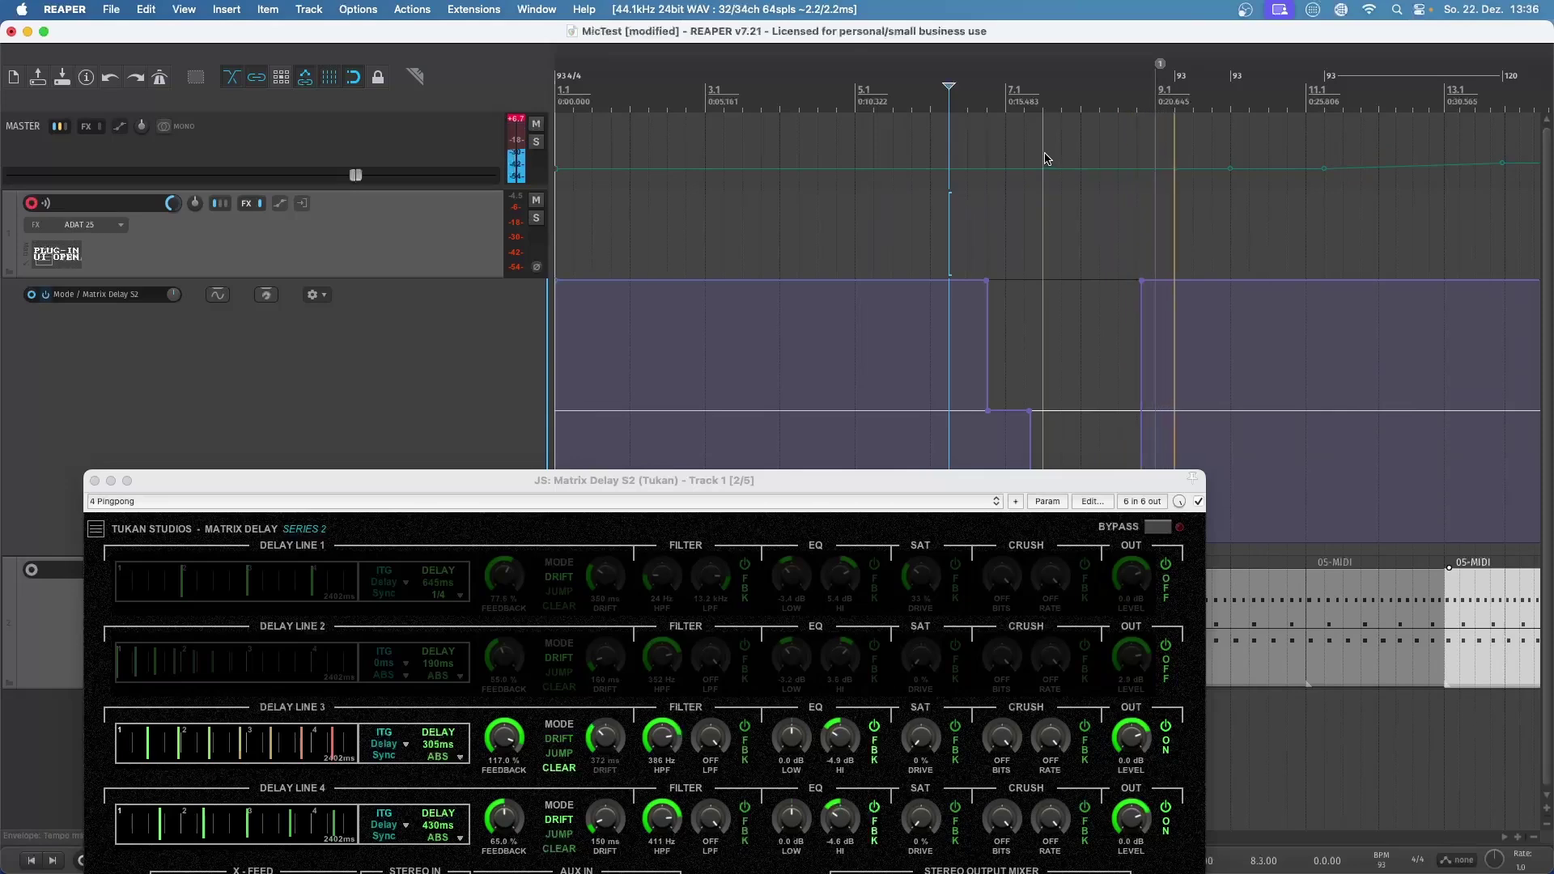
left_click(1006, 96)
left_click(927, 98)
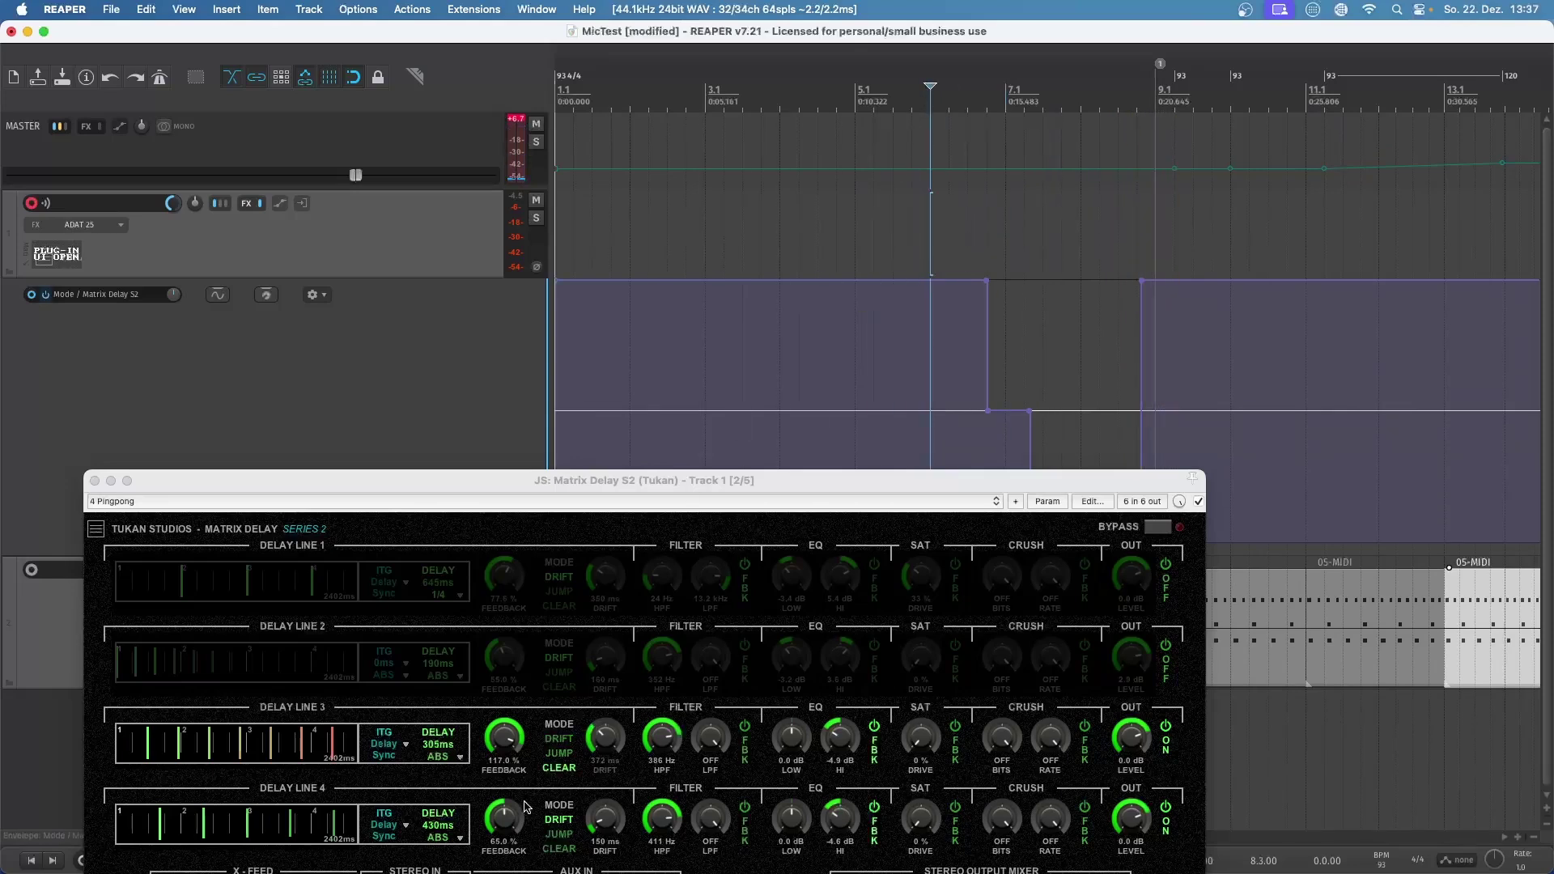
left_click(560, 765)
left_click(464, 743)
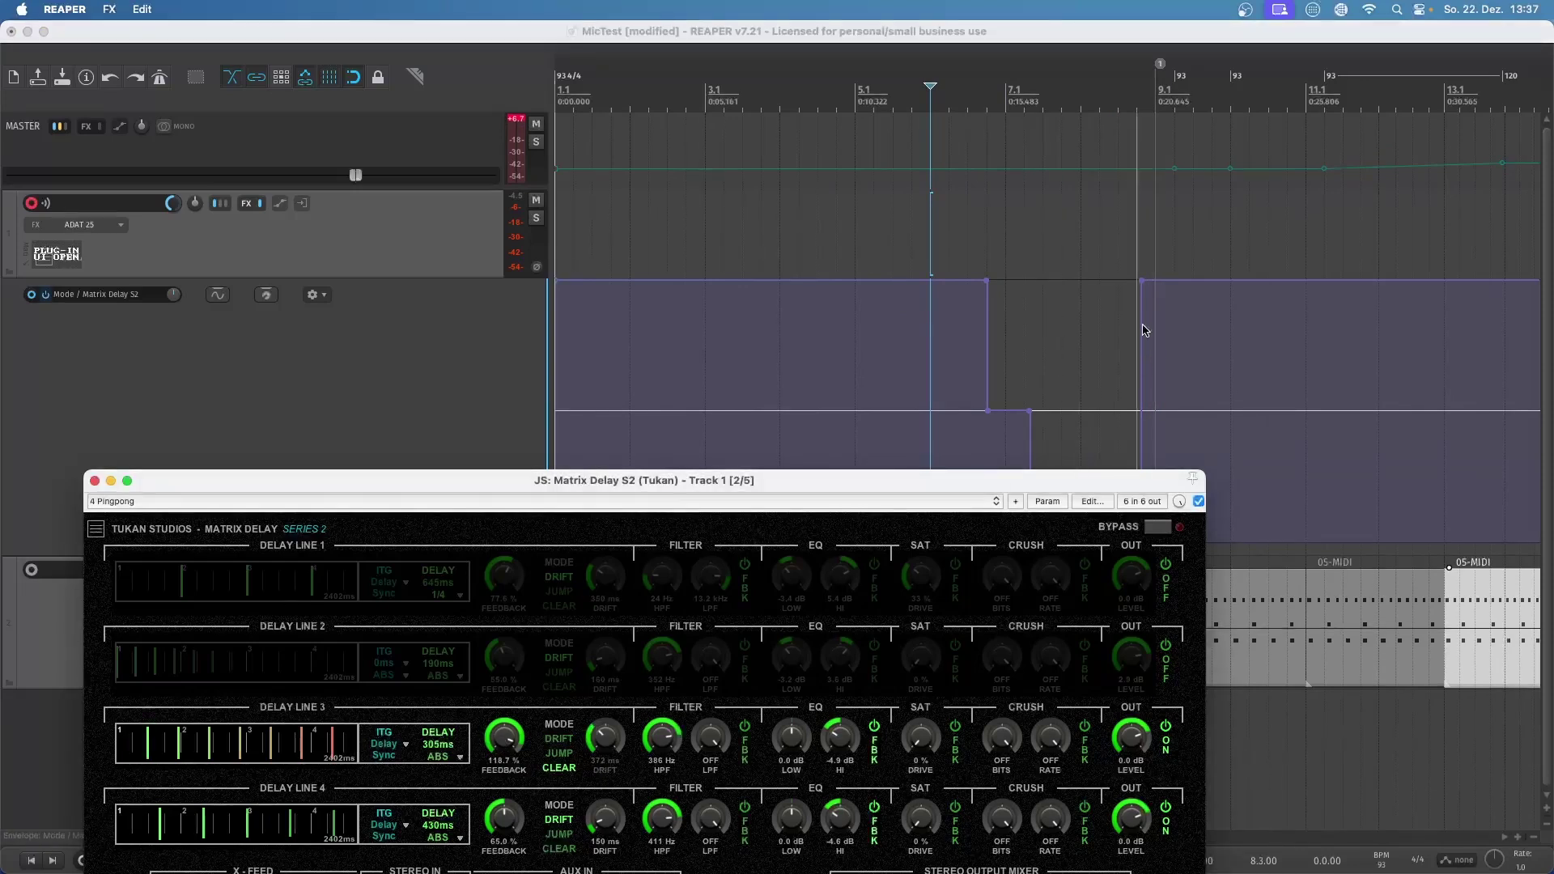
mouse_move(1139, 280)
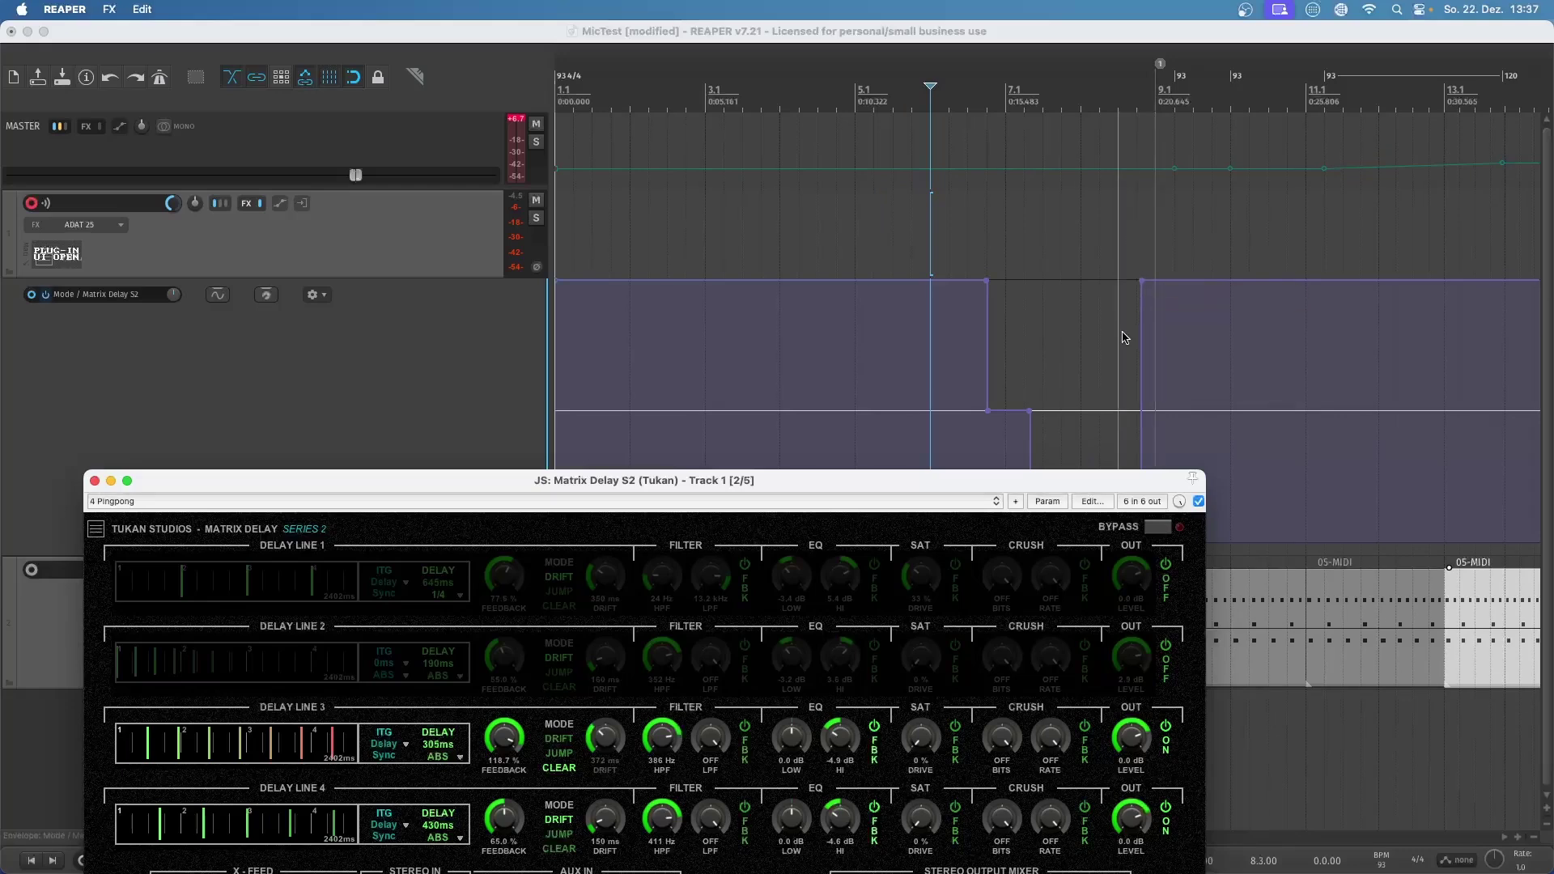
key("space")
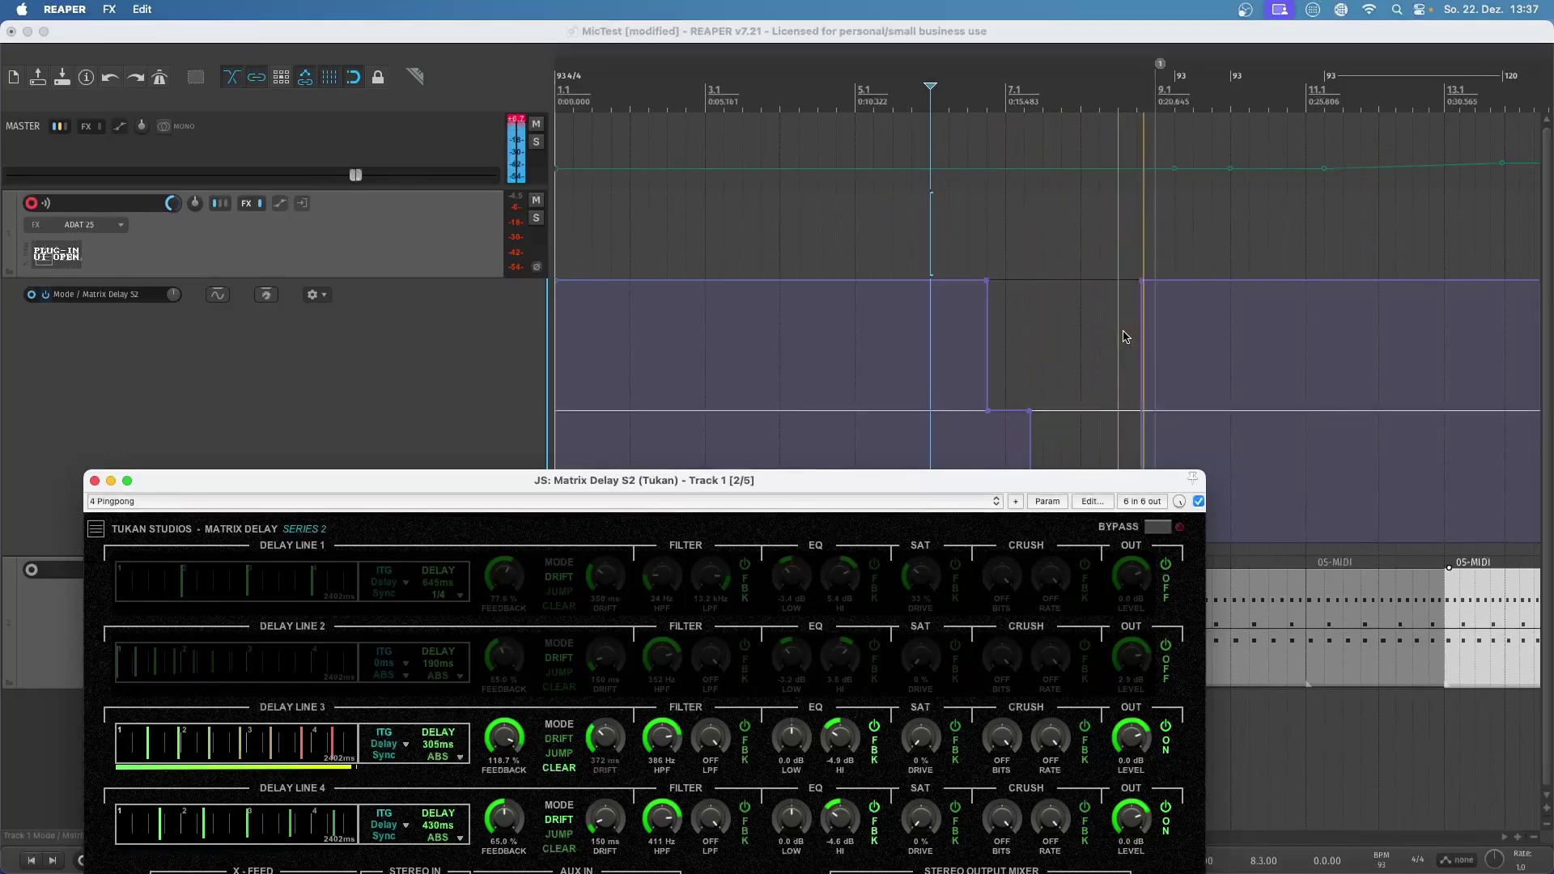
key("space")
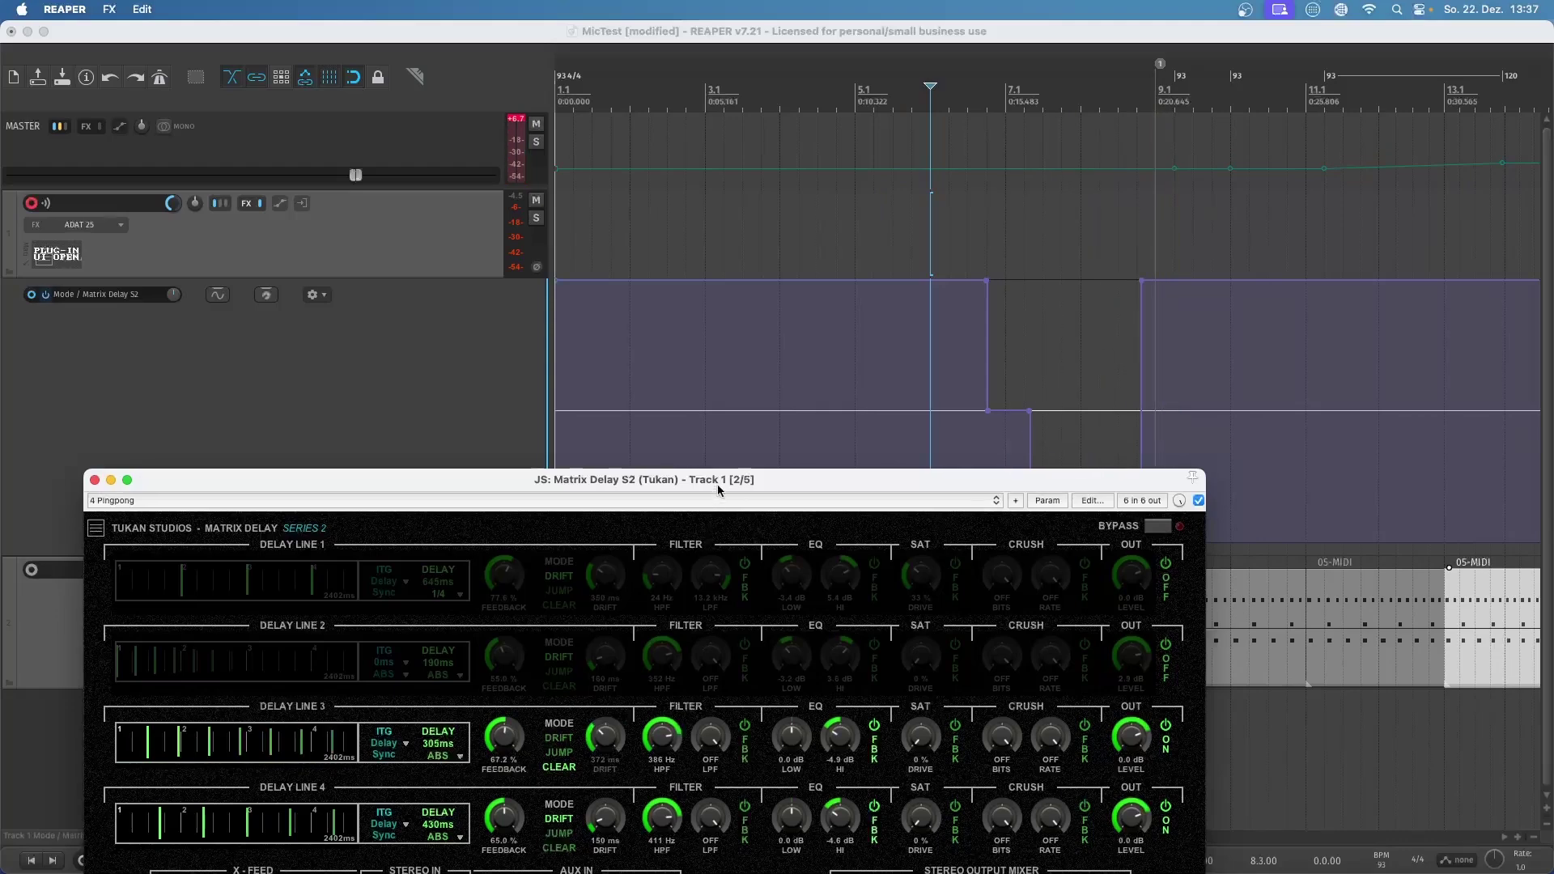
- Run CLEAR ALL DLL BUFFERS from the Matrix Delay's main menu, then dismiss the Param menu
left_click_drag(718, 489, 925, 148)
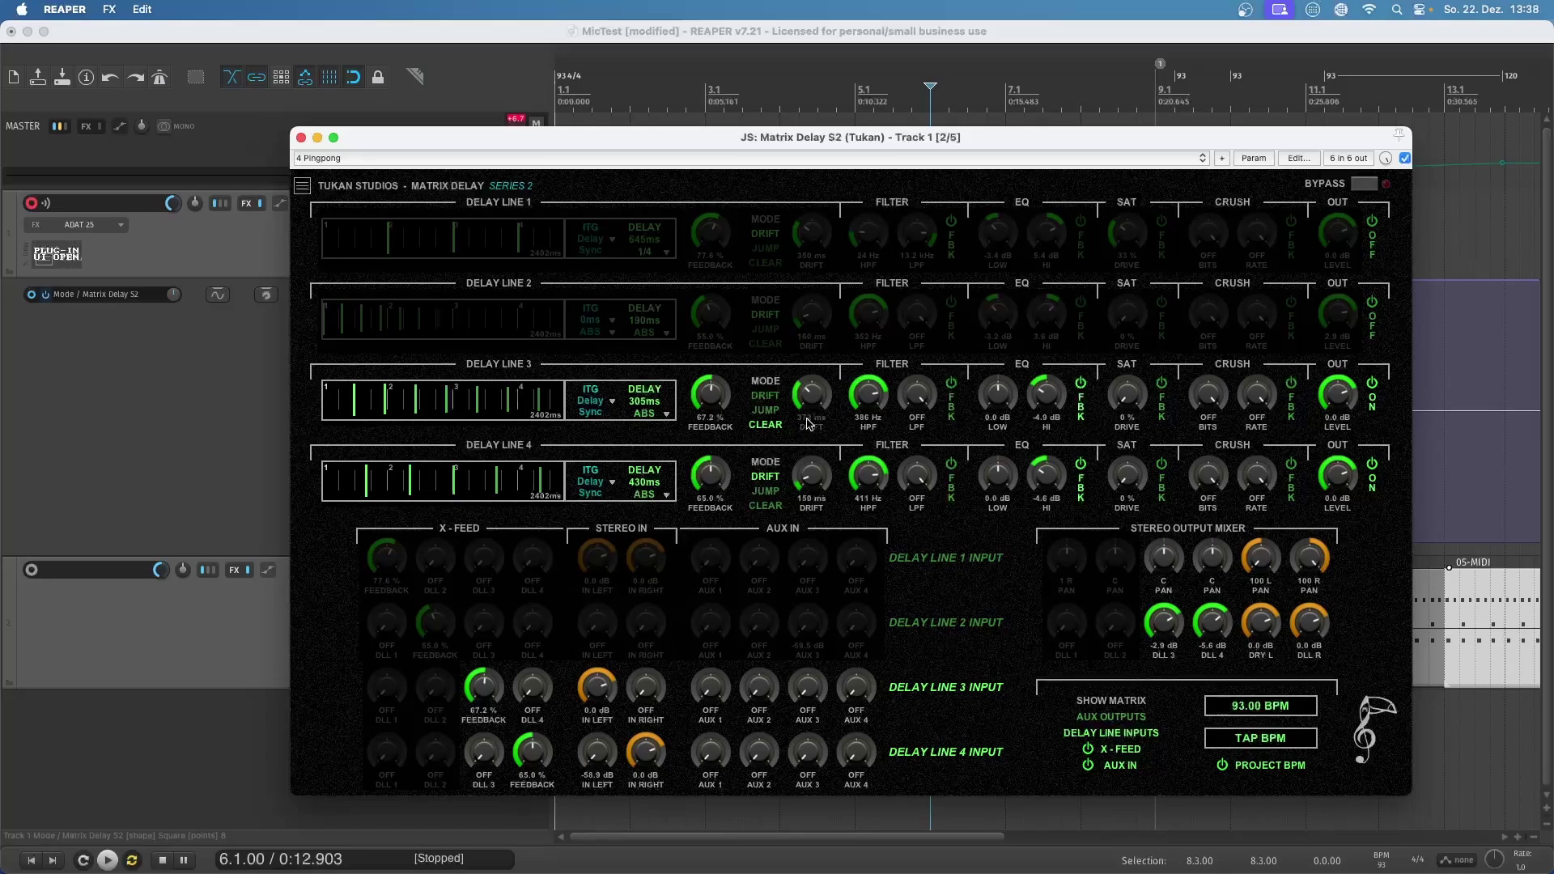
left_click(304, 188)
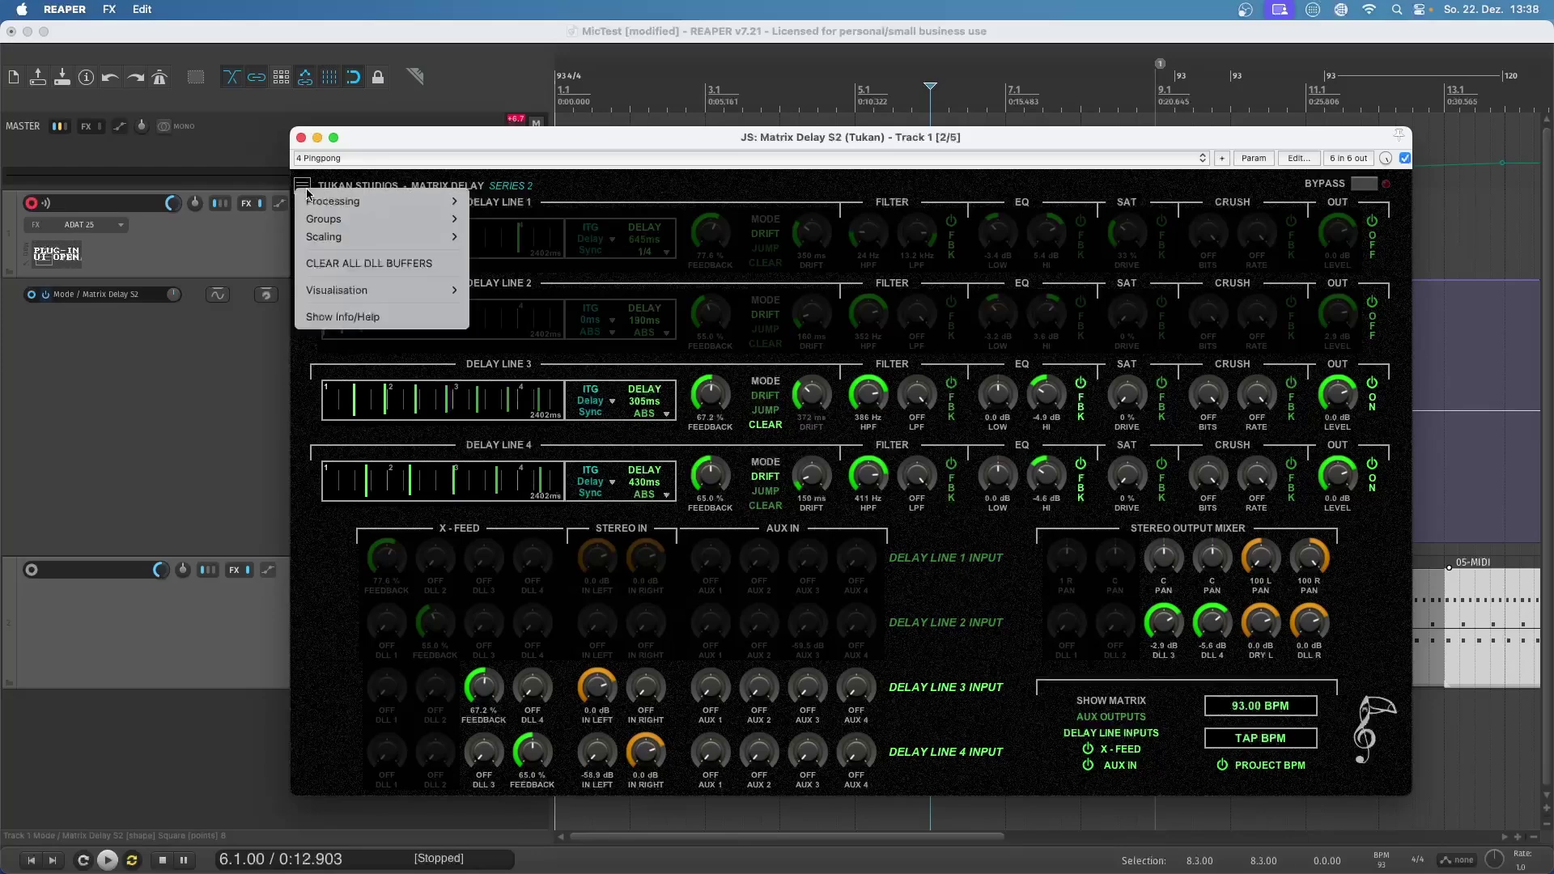
left_click(426, 270)
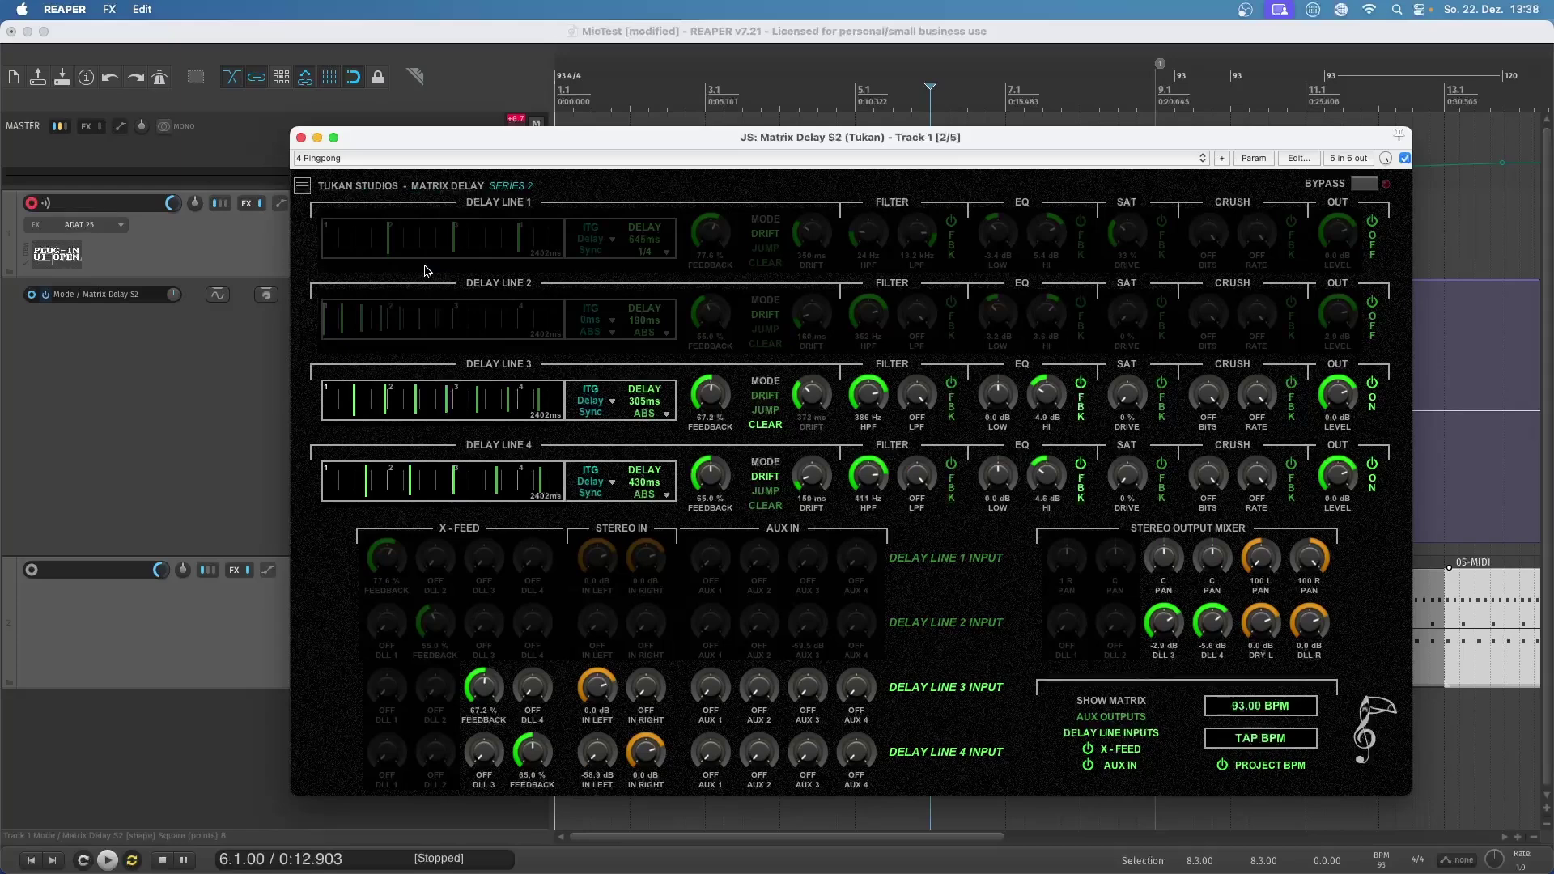
left_click(1253, 159)
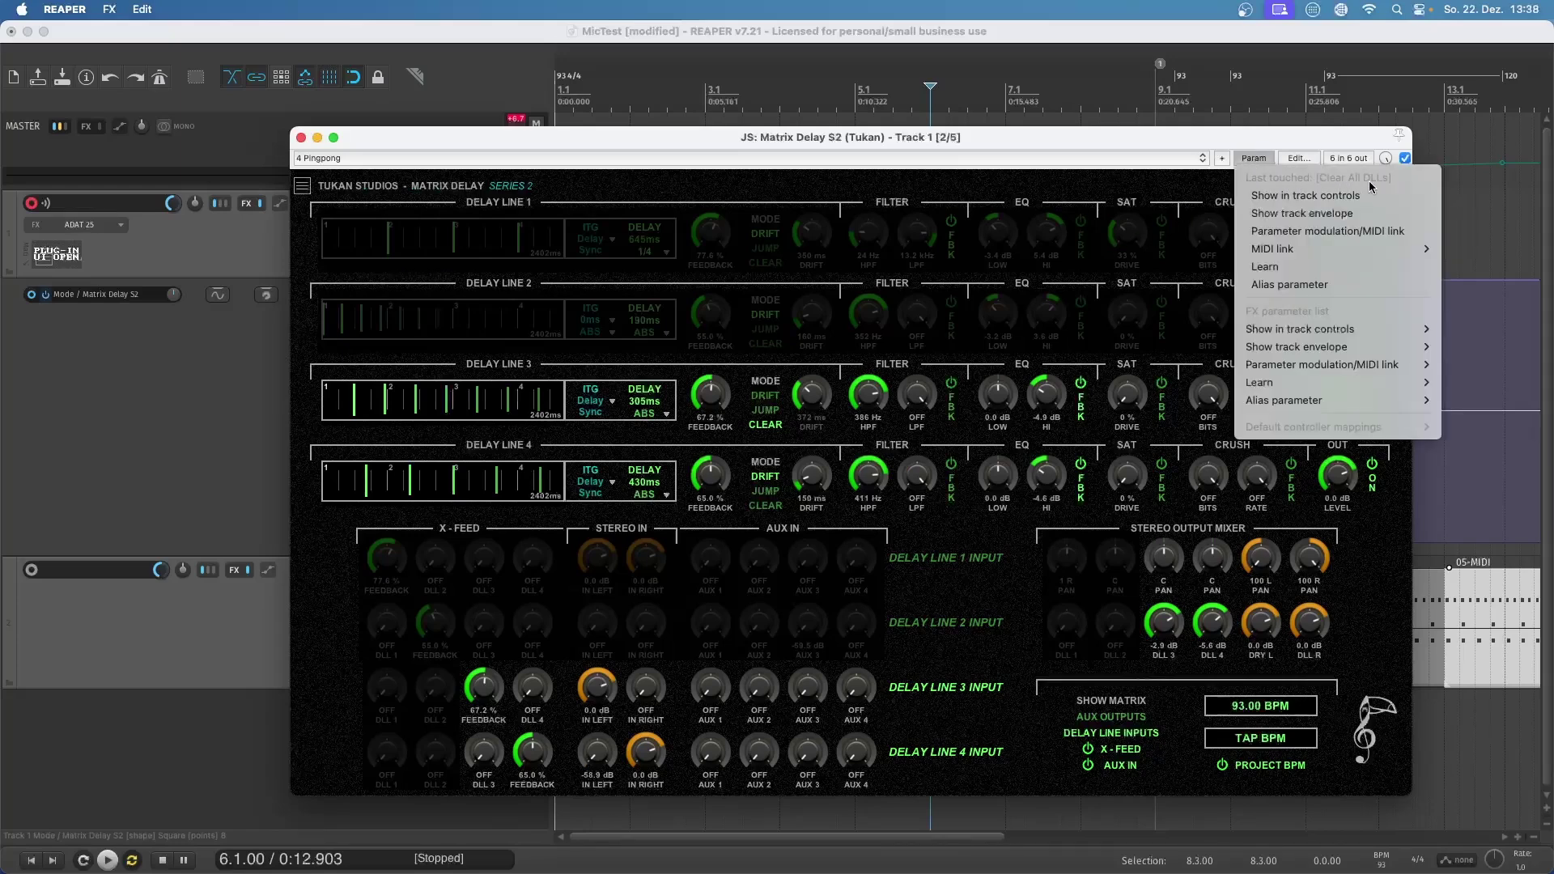
left_click(1040, 694)
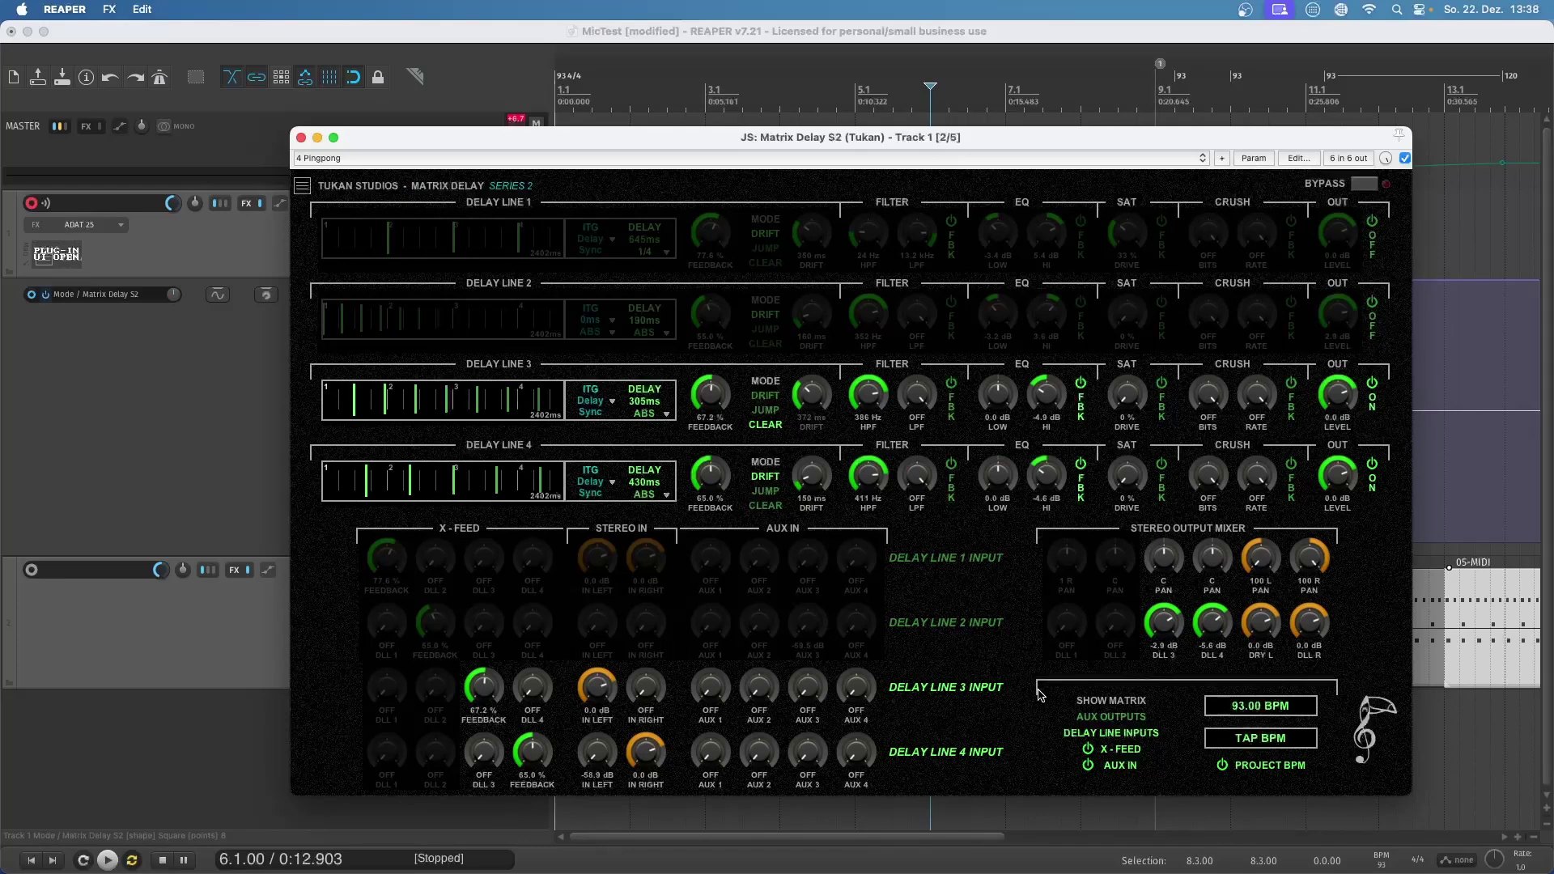
- Sync Delay Line 3 to 1/4 (645 ms) and Delay Line 4 to 1/4 T (430 ms), playing from bar 3
left_click(665, 415)
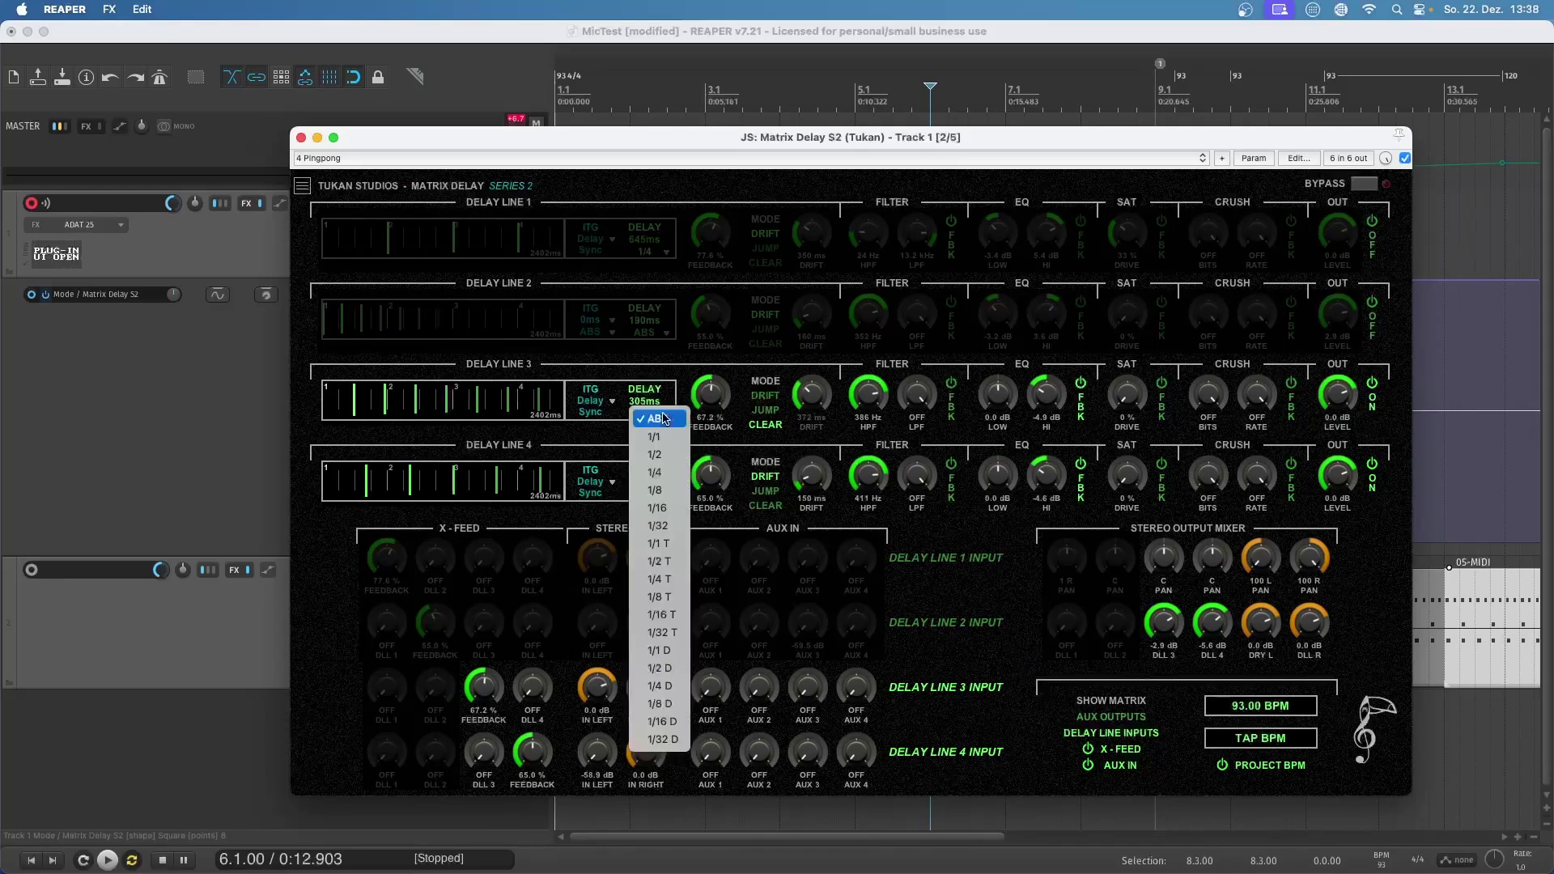
left_click(662, 472)
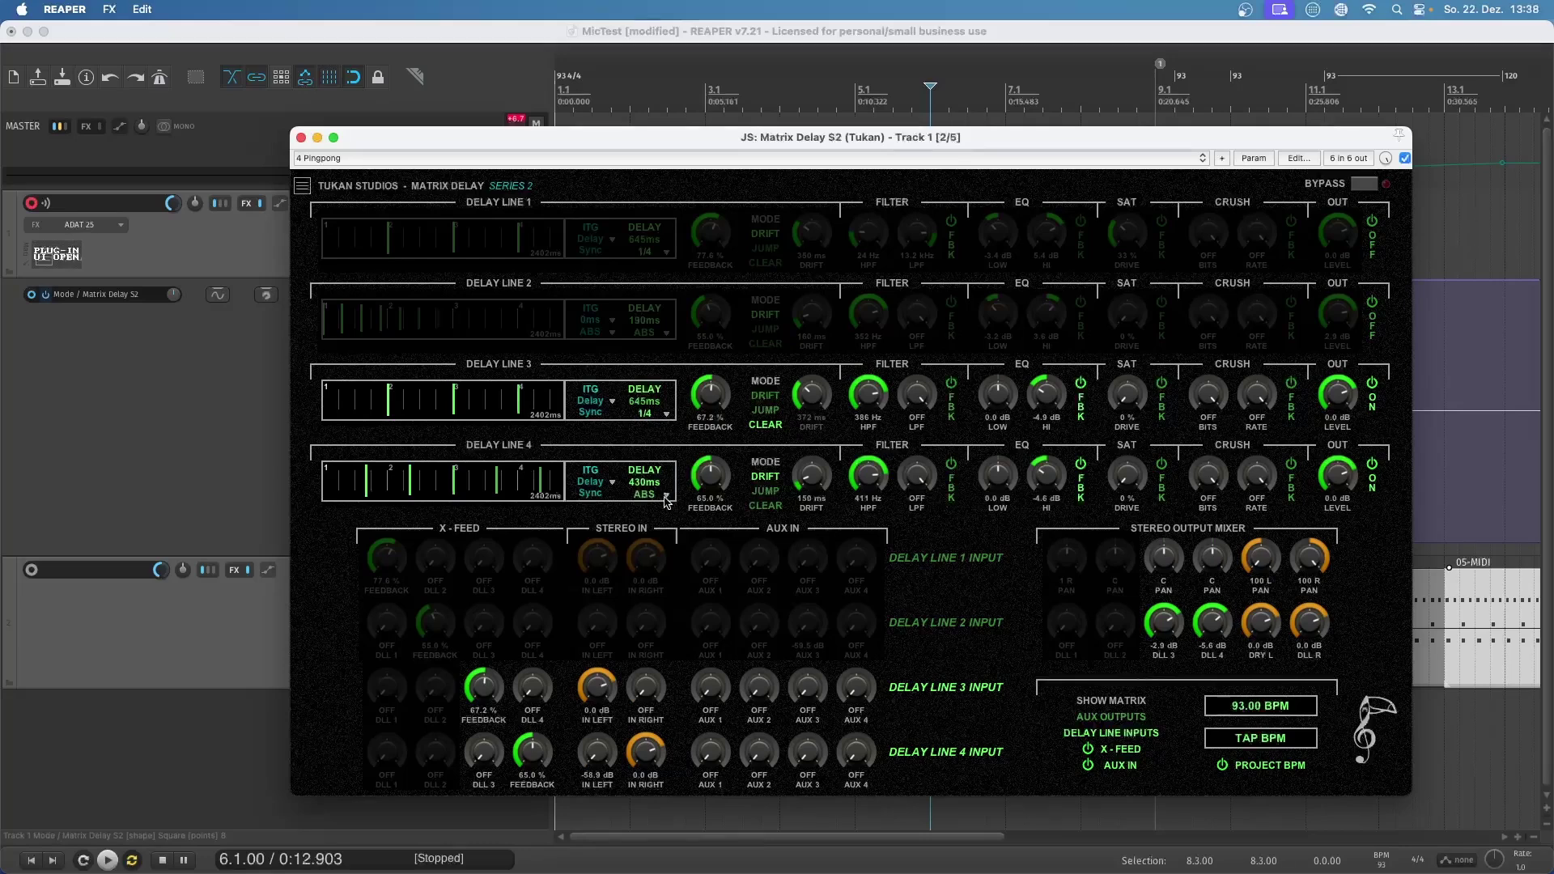
left_click(666, 497)
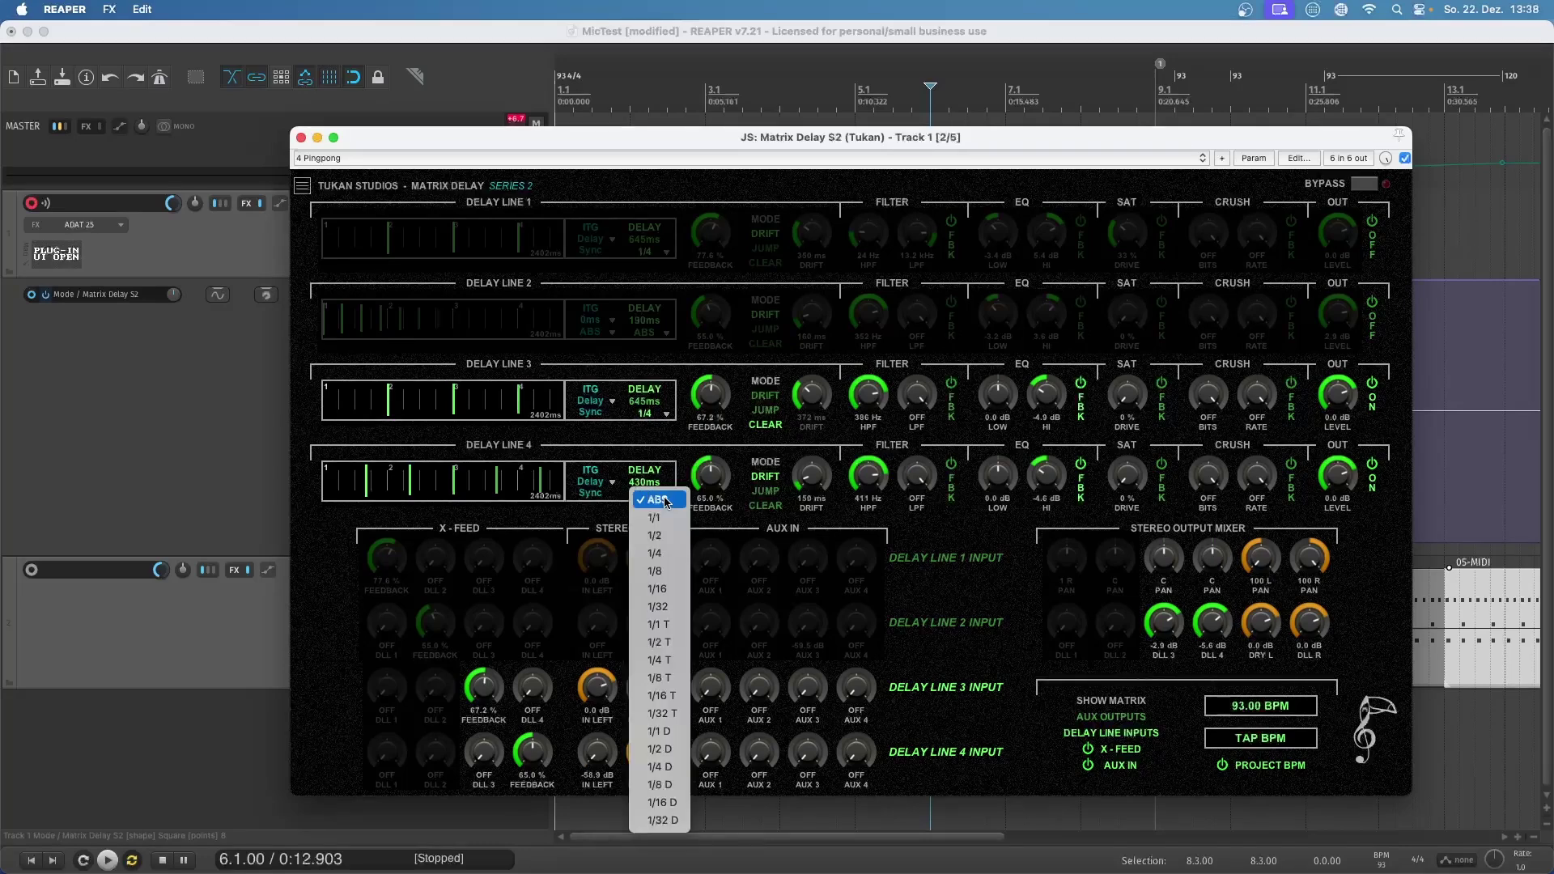
left_click(668, 660)
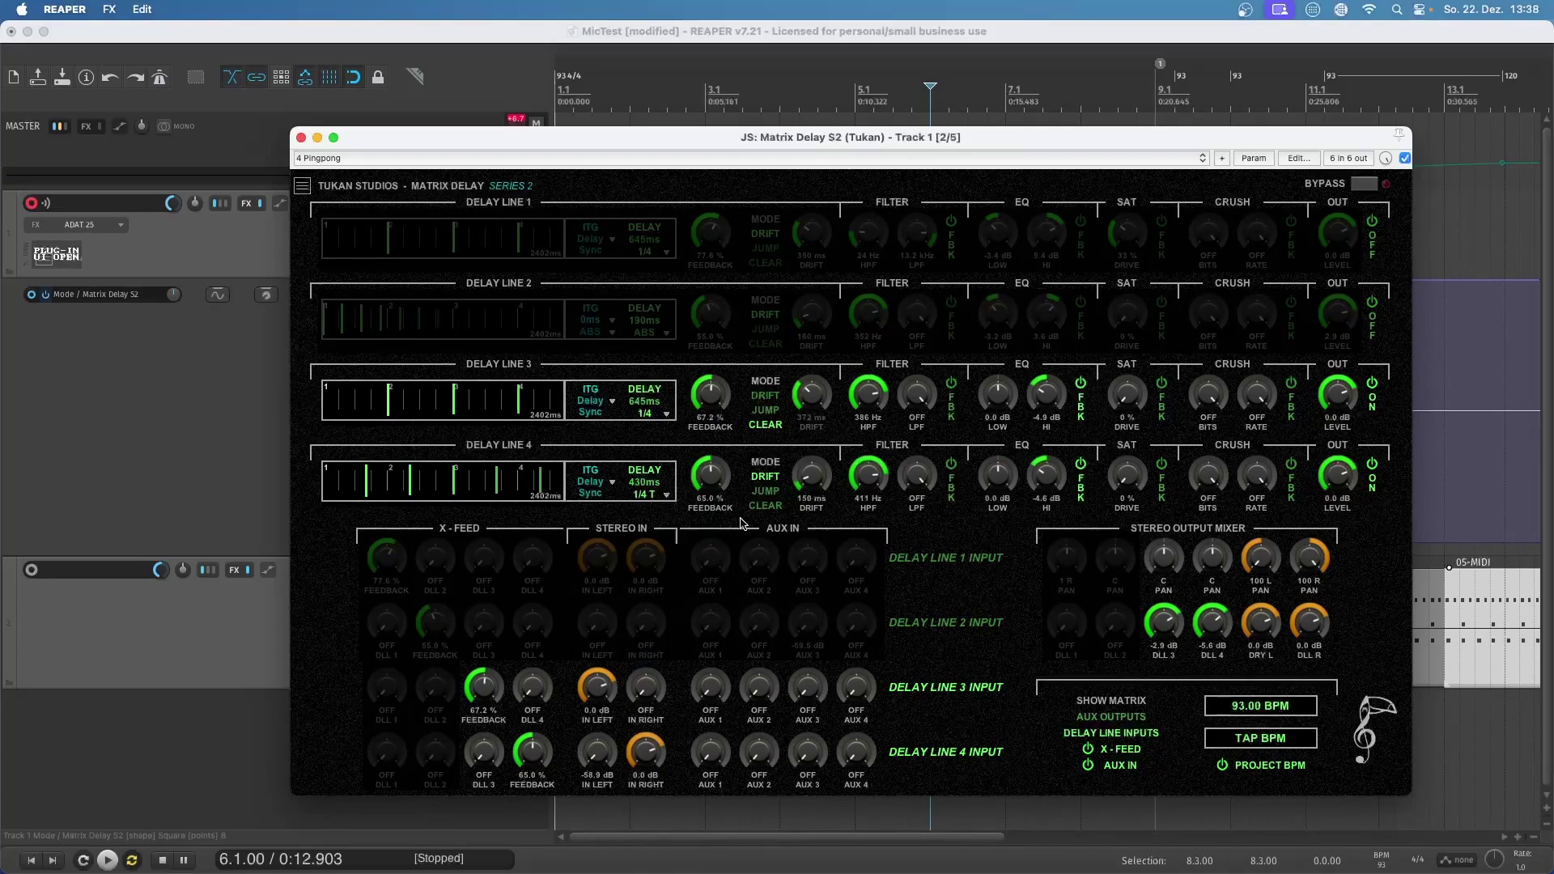
mouse_move(864, 142)
left_mouse_down()
mouse_move(817, 363)
mouse_move(812, 546)
mouse_move(790, 156)
left_mouse_up()
left_click(705, 91)
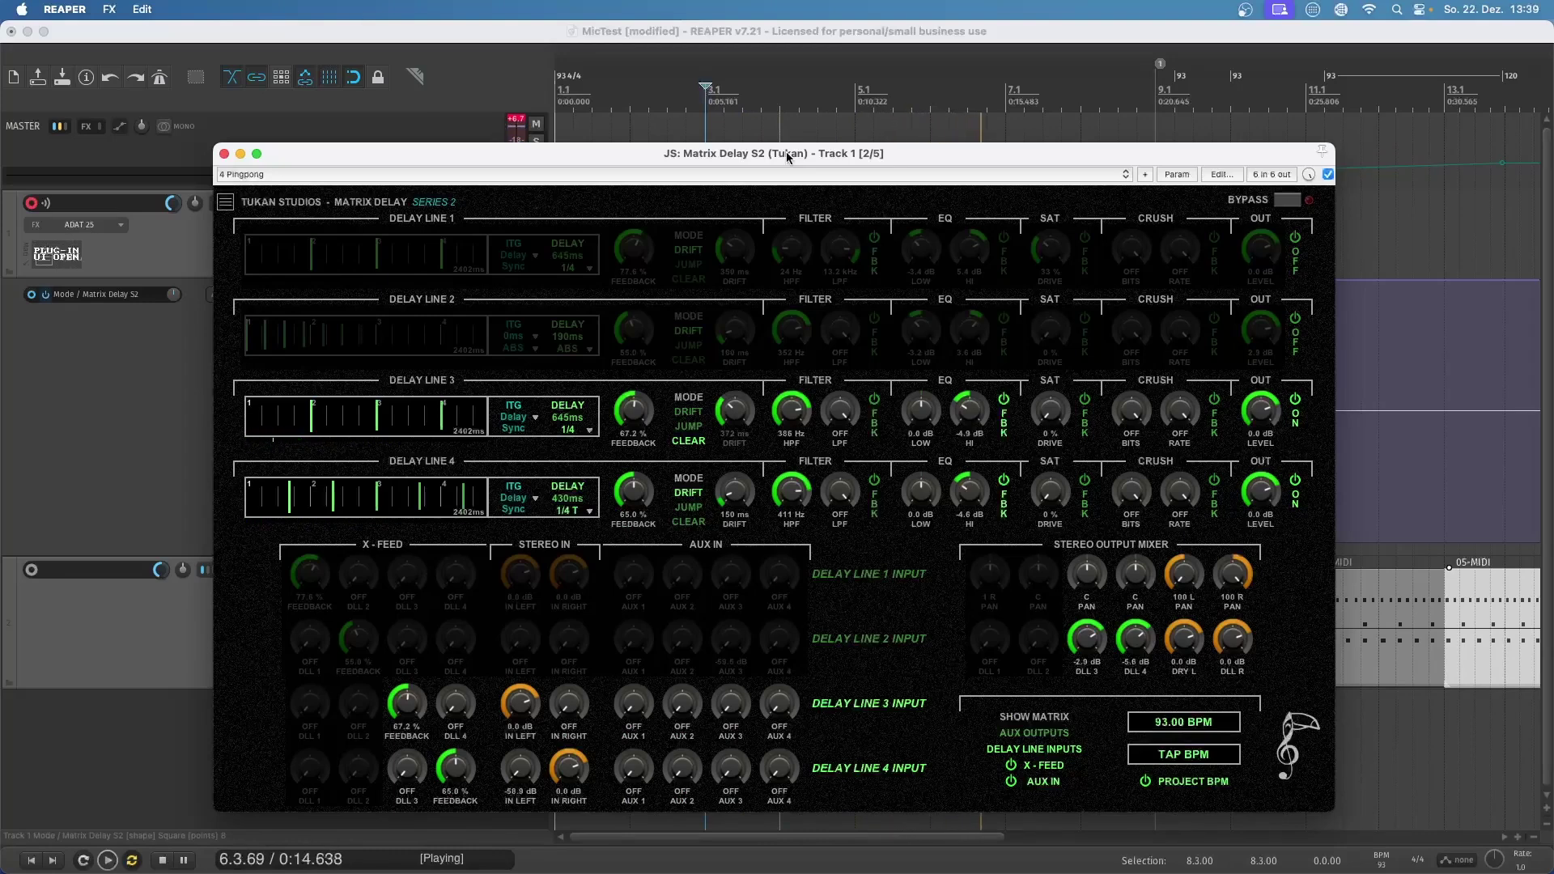
- Stop playback and pan Matrix Delay lines 3 and 4 to 60 L and 60 R
key("space")
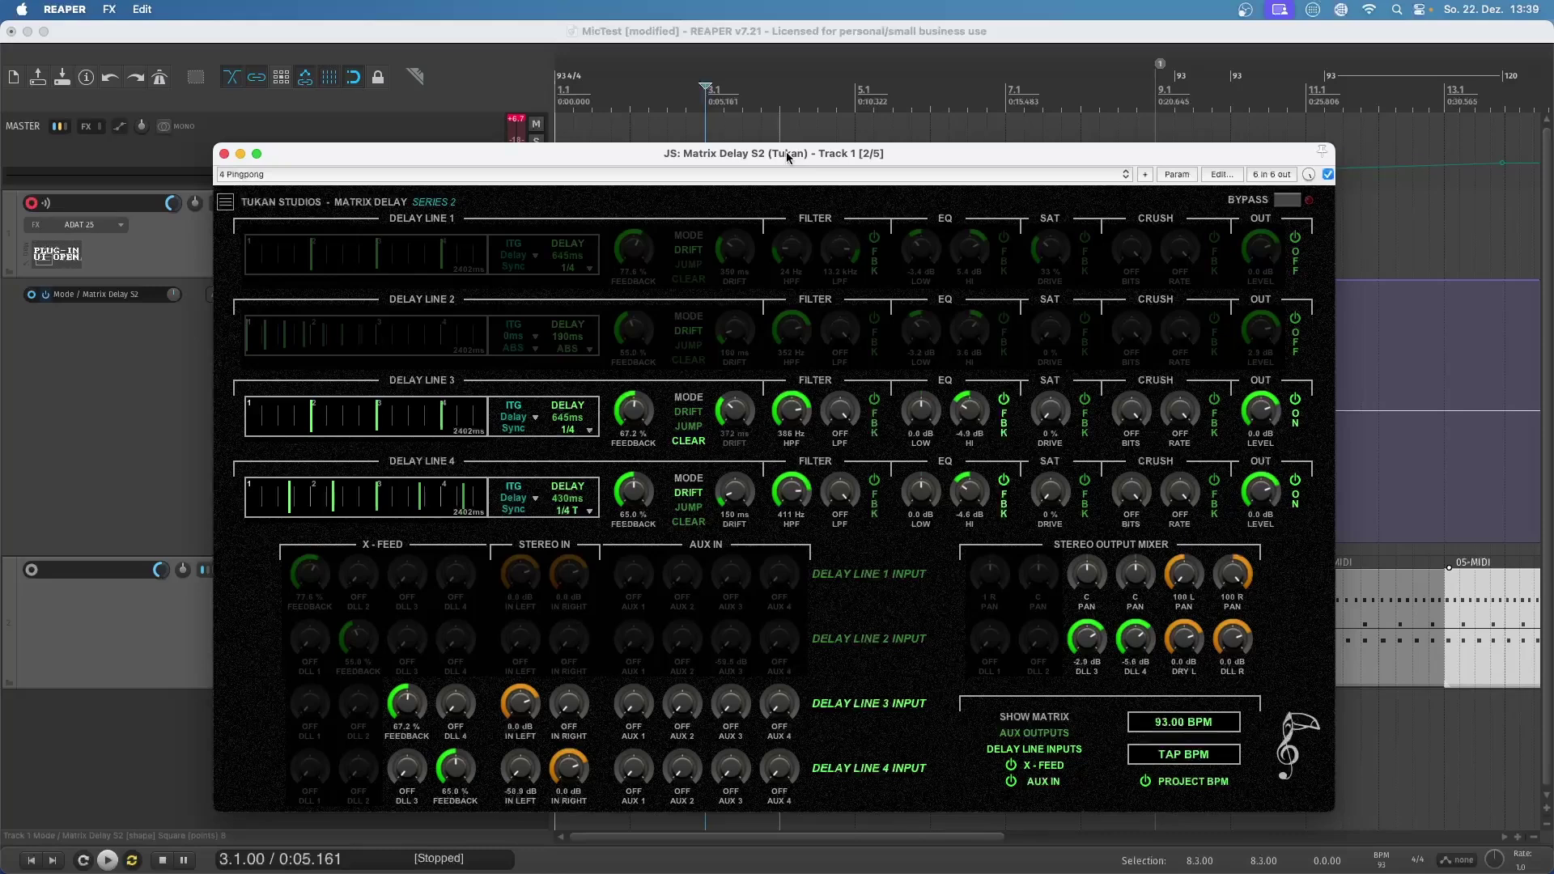
left_click_drag(1092, 585, 1110, 670)
left_click_drag(1101, 586, 1167, 502)
- Play back to hear the panned delays, then stop and move the plugin window aside
key("space")
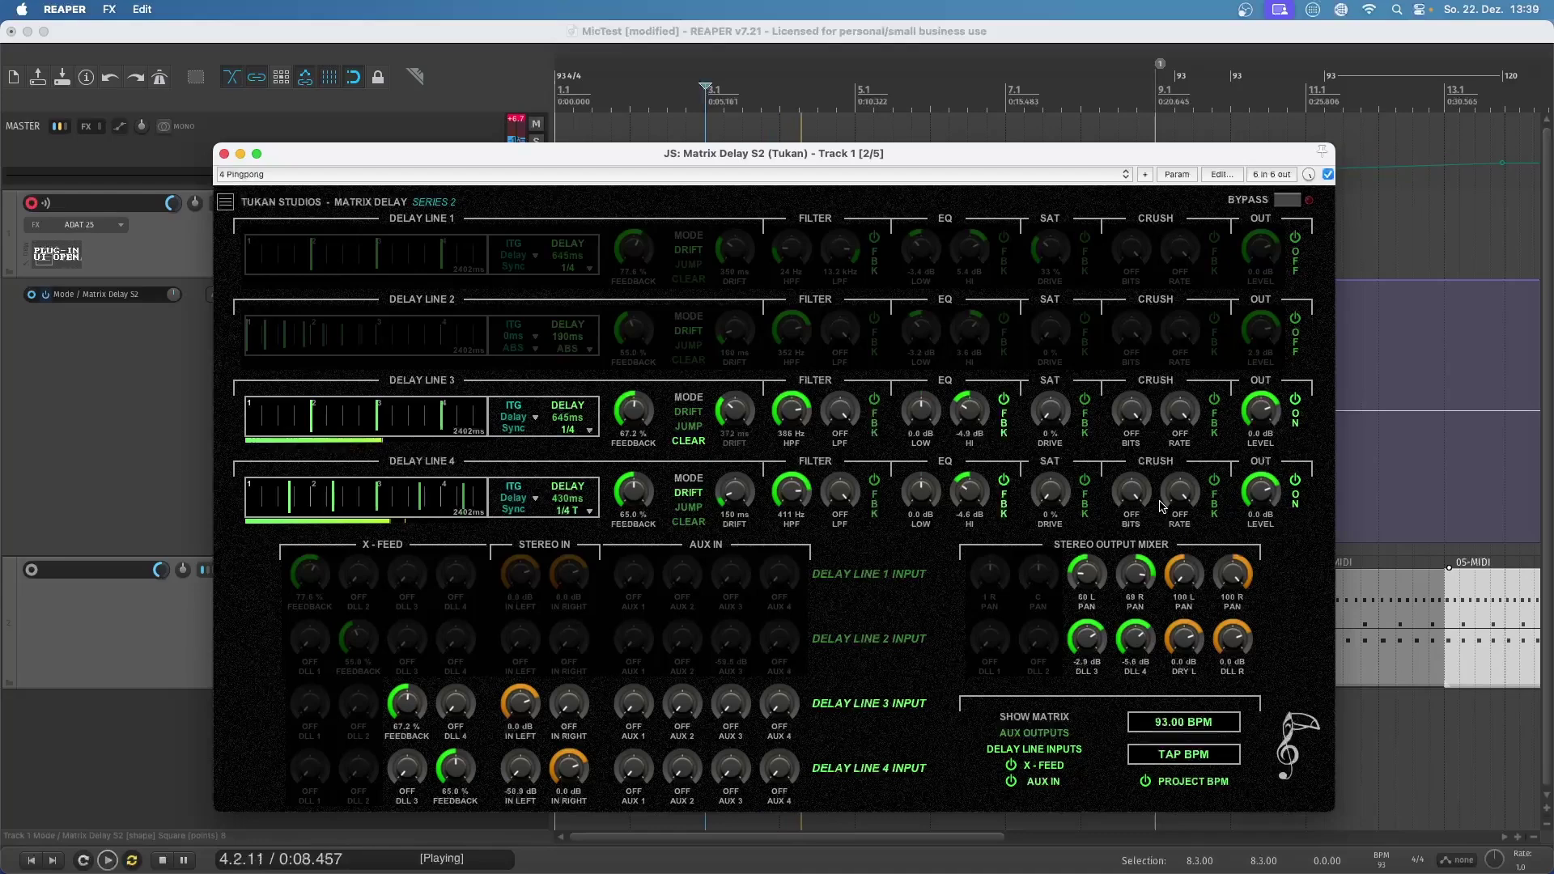
key("space")
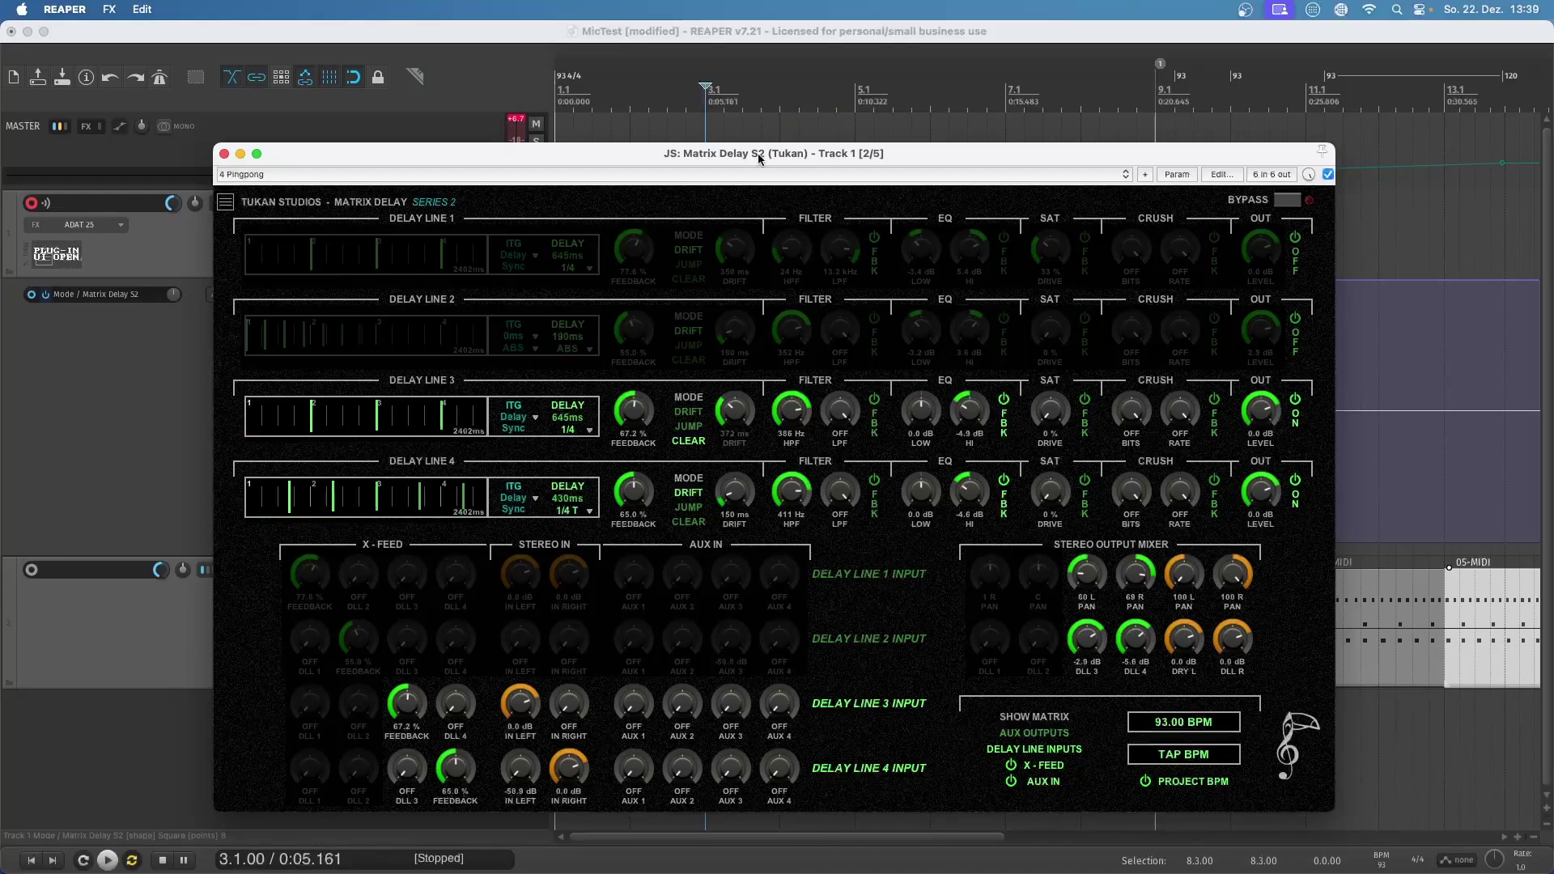
left_click_drag(759, 154, 868, 469)
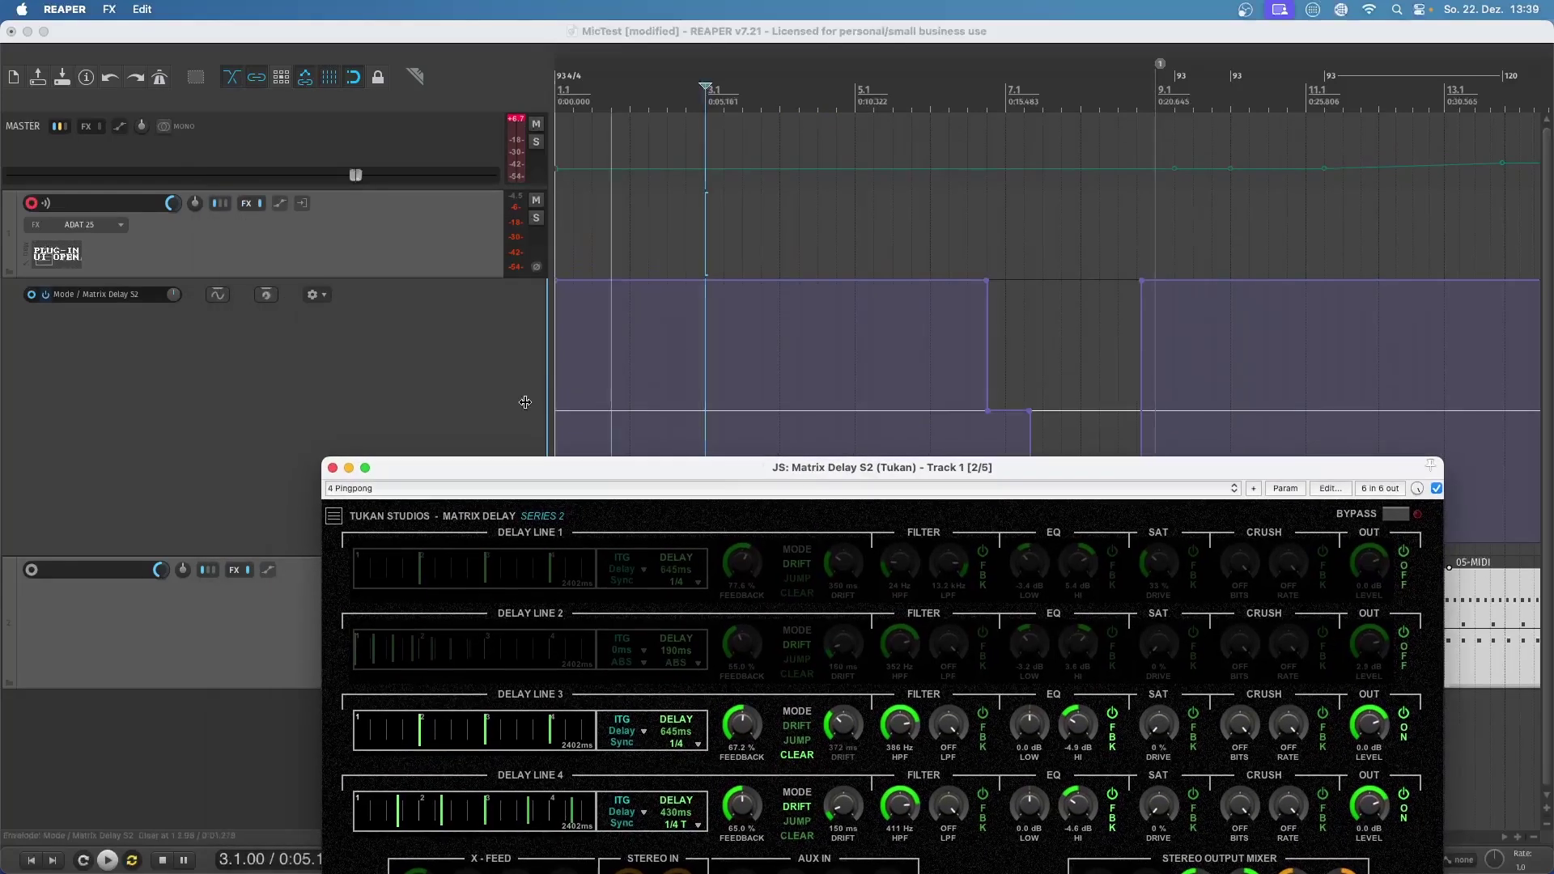
- Bypass the Matrix Delay Mode envelope and move the plugin window off the tracks
left_click(45, 294)
left_click_drag(553, 468, 419, 171)
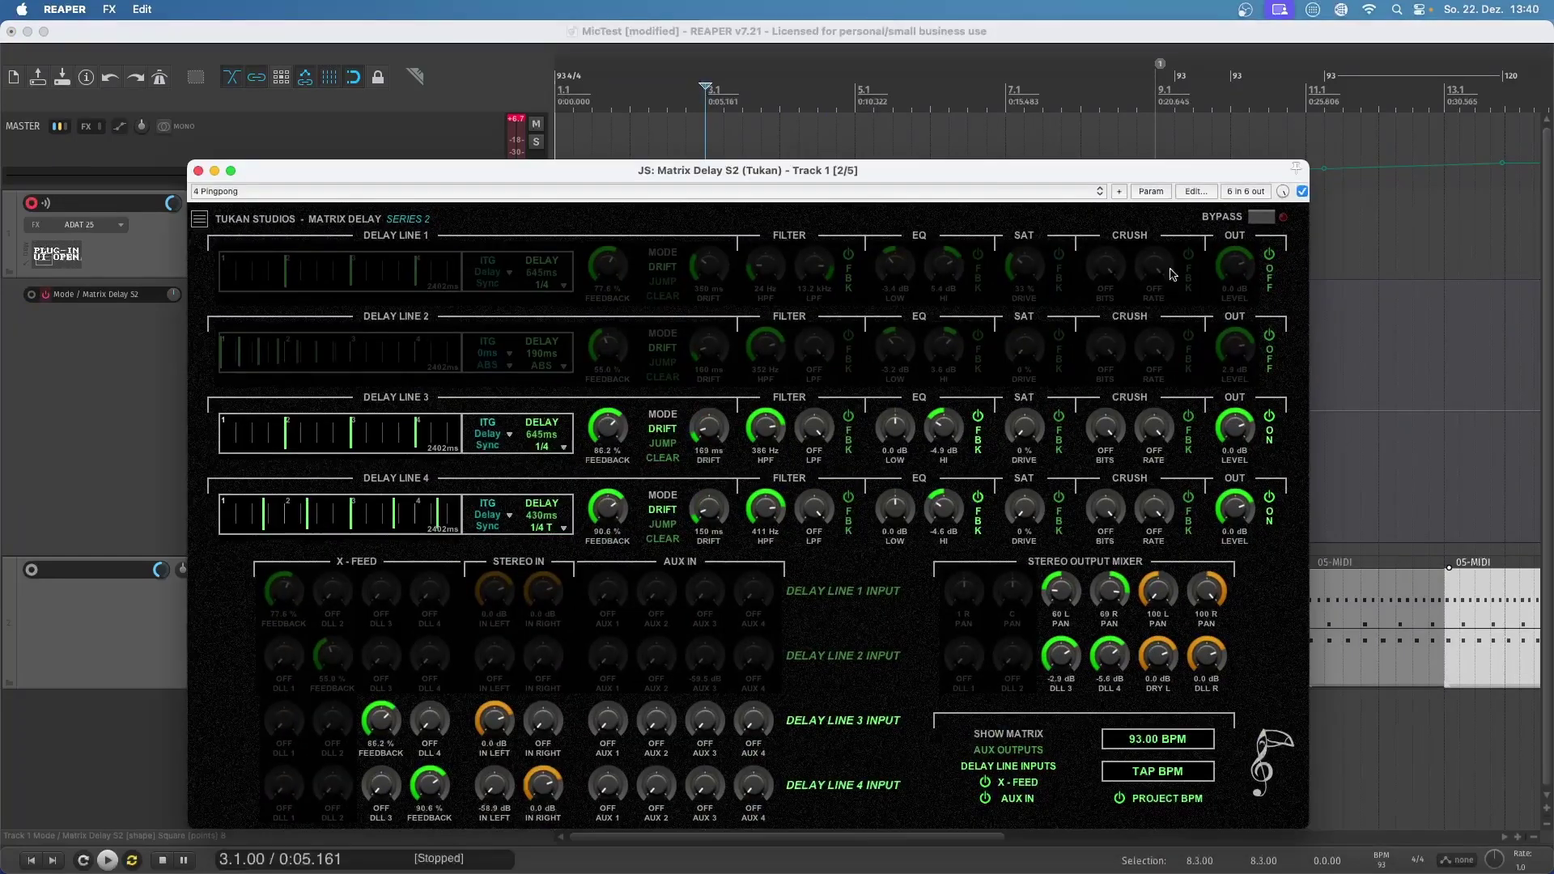
left_click_drag(1259, 175, 1150, 269)
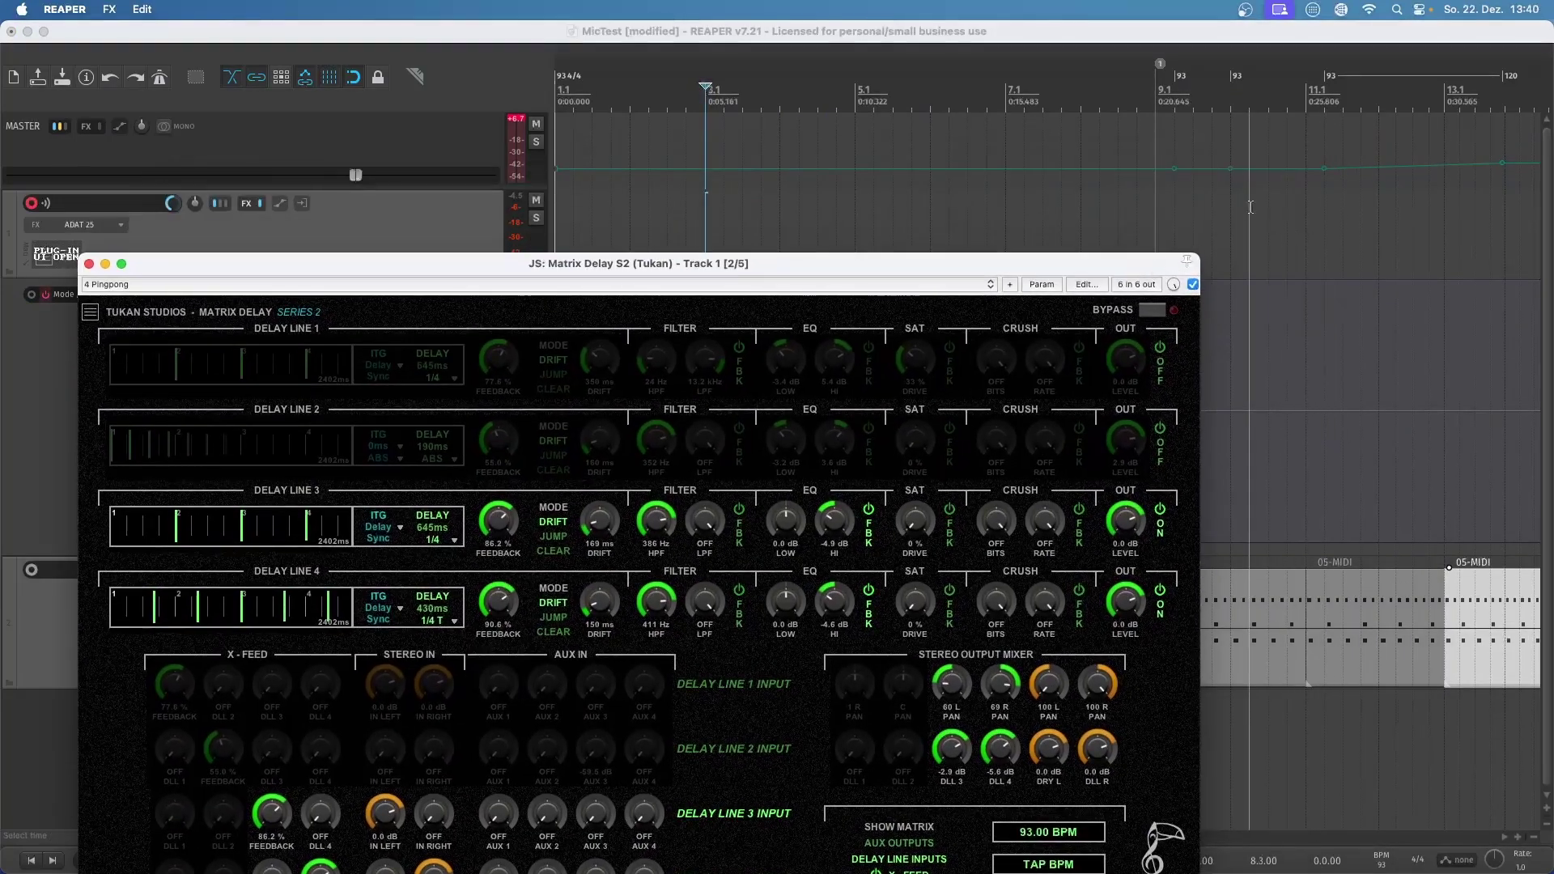
- Play from 10.4.00 across the 93-to-120 BPM tempo change to hear the delays follow
scroll(1246, 219, "down", 2)
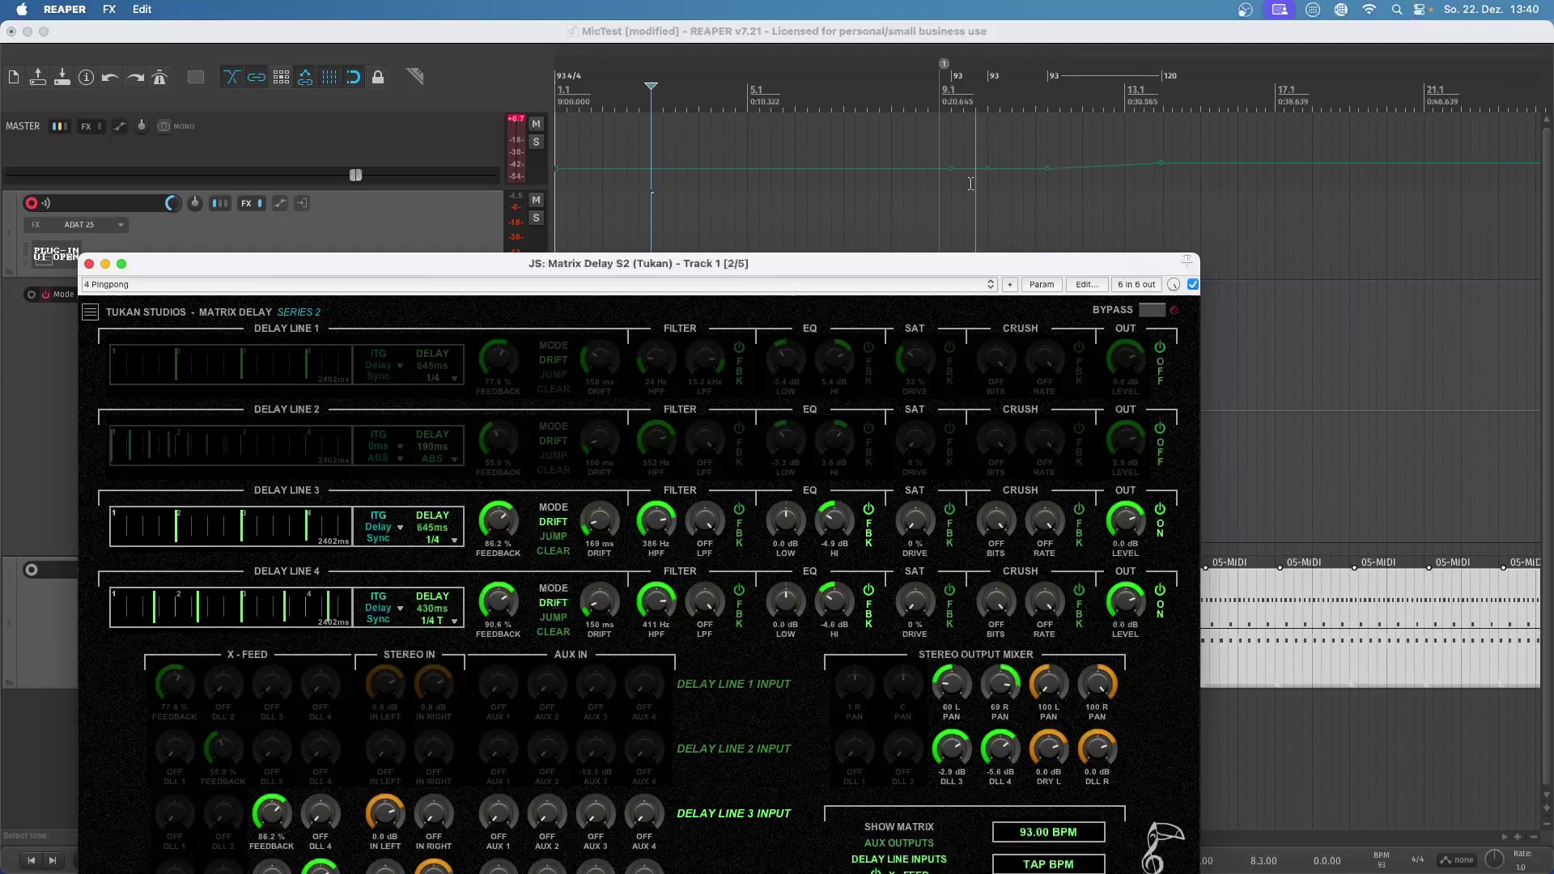
left_click(913, 100)
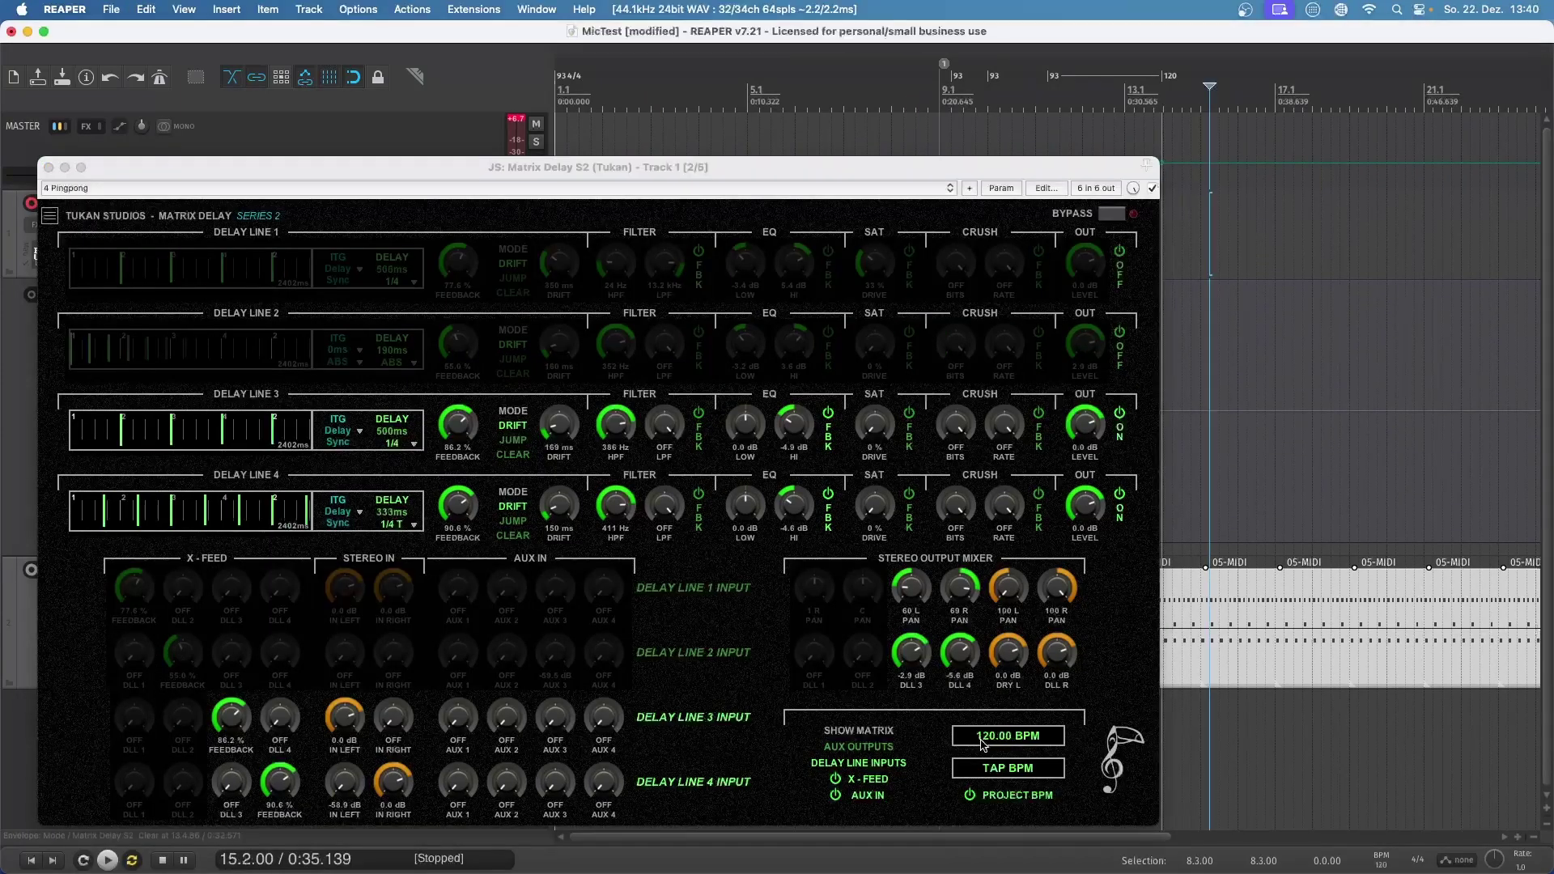
left_click(952, 91)
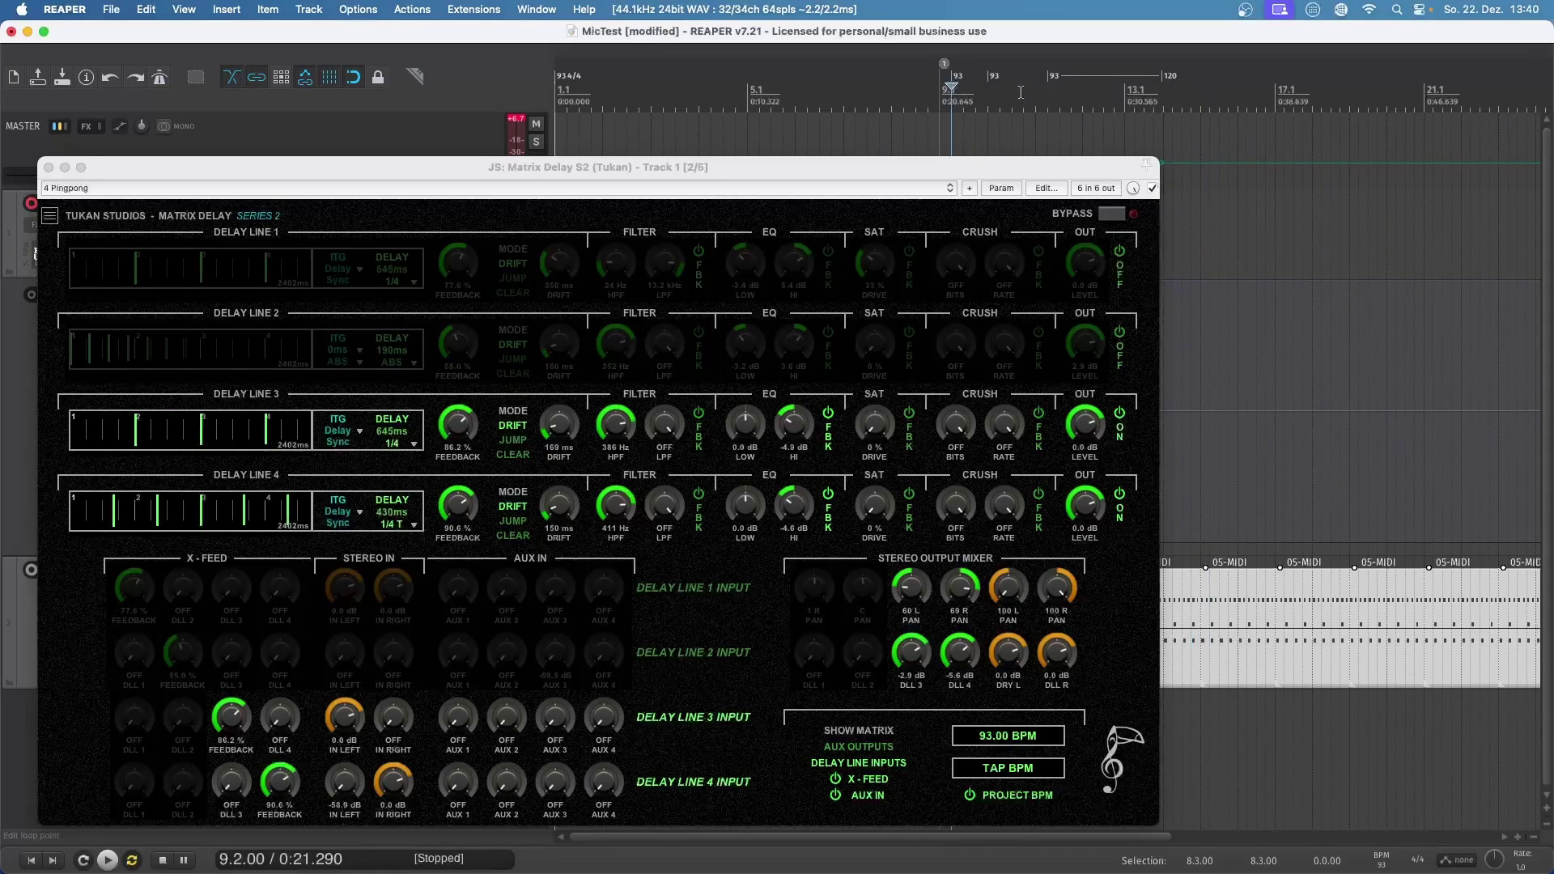
left_click(1024, 91)
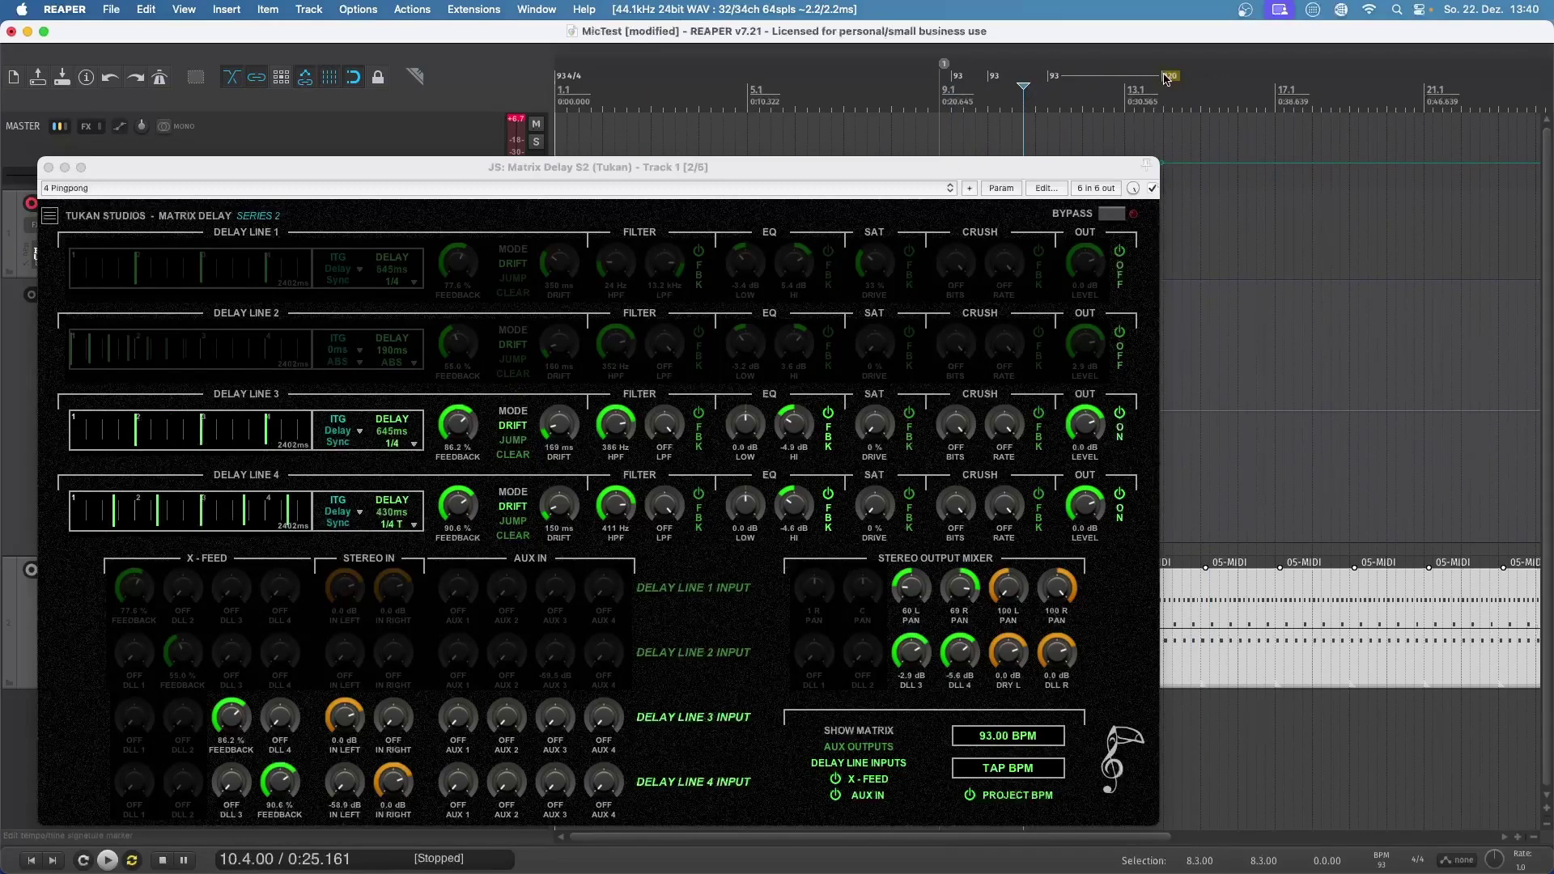
key("space")
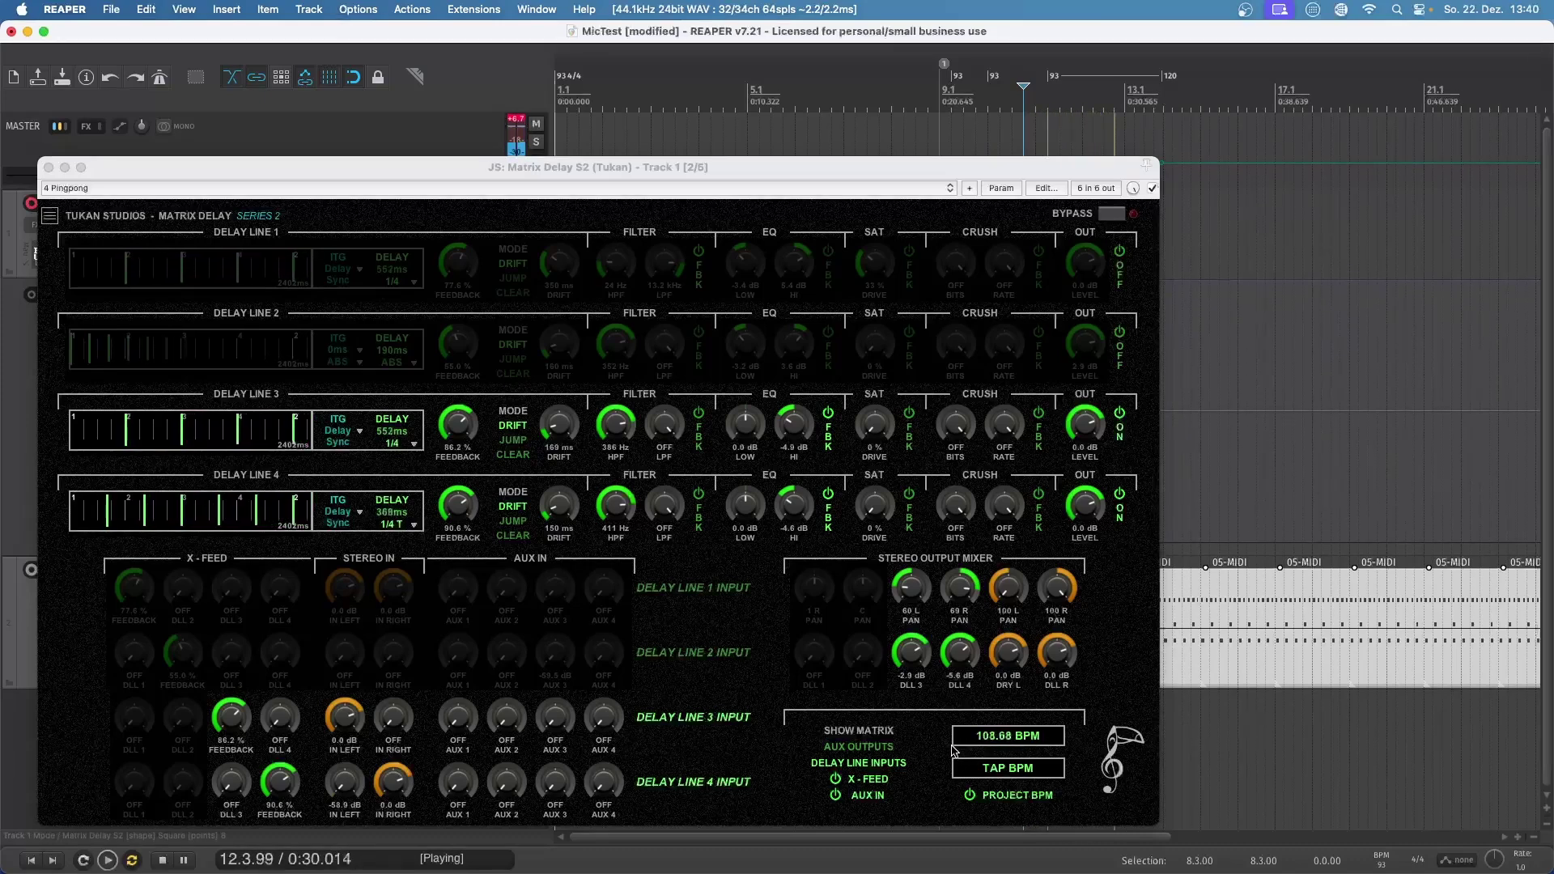
key("space")
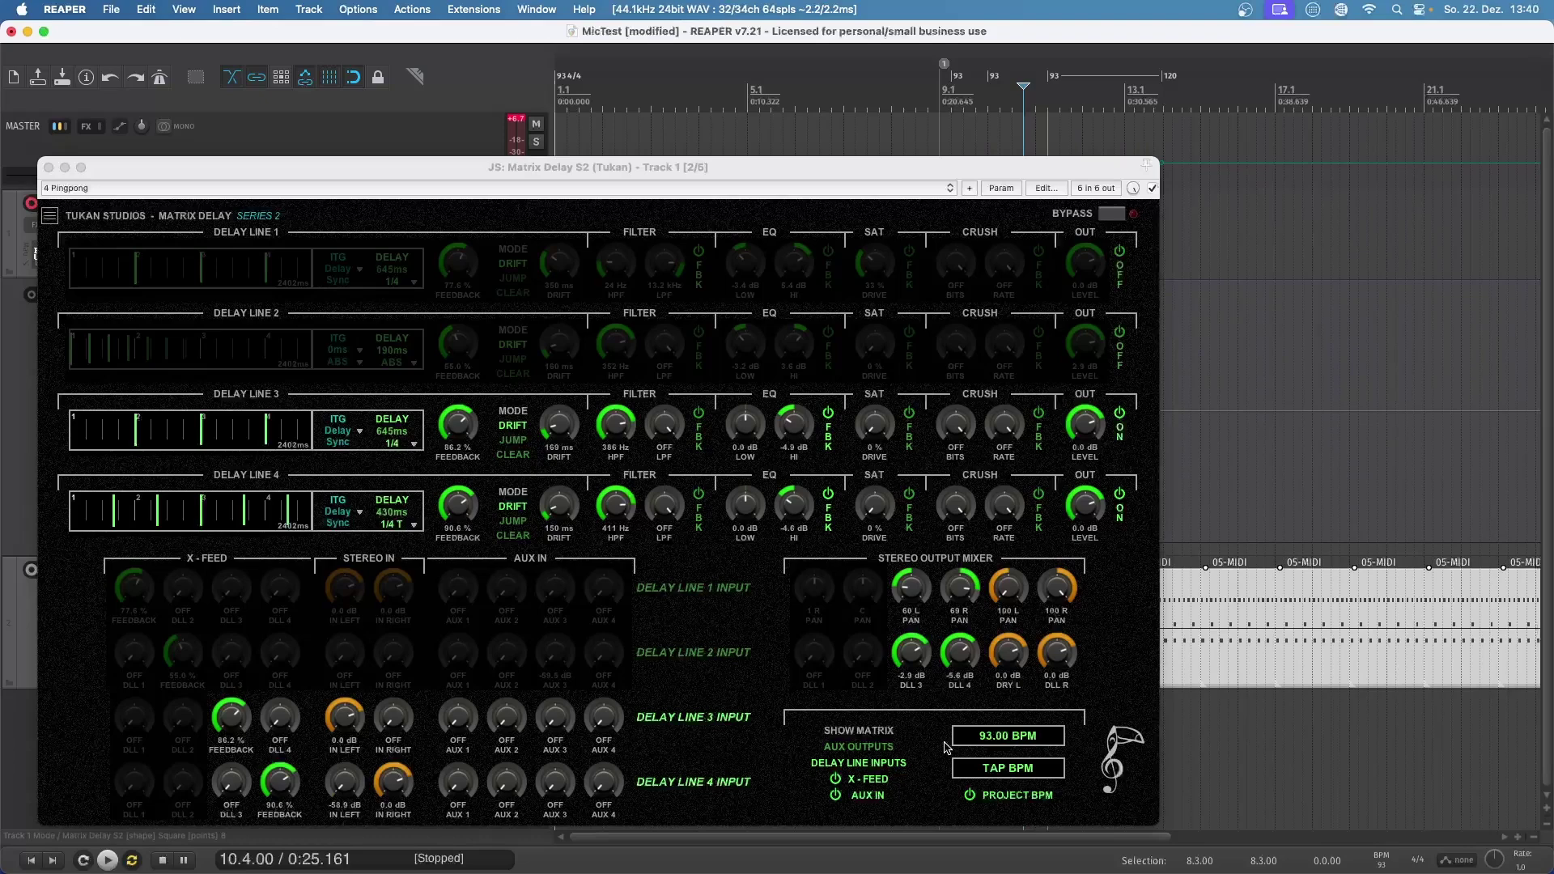
key("space")
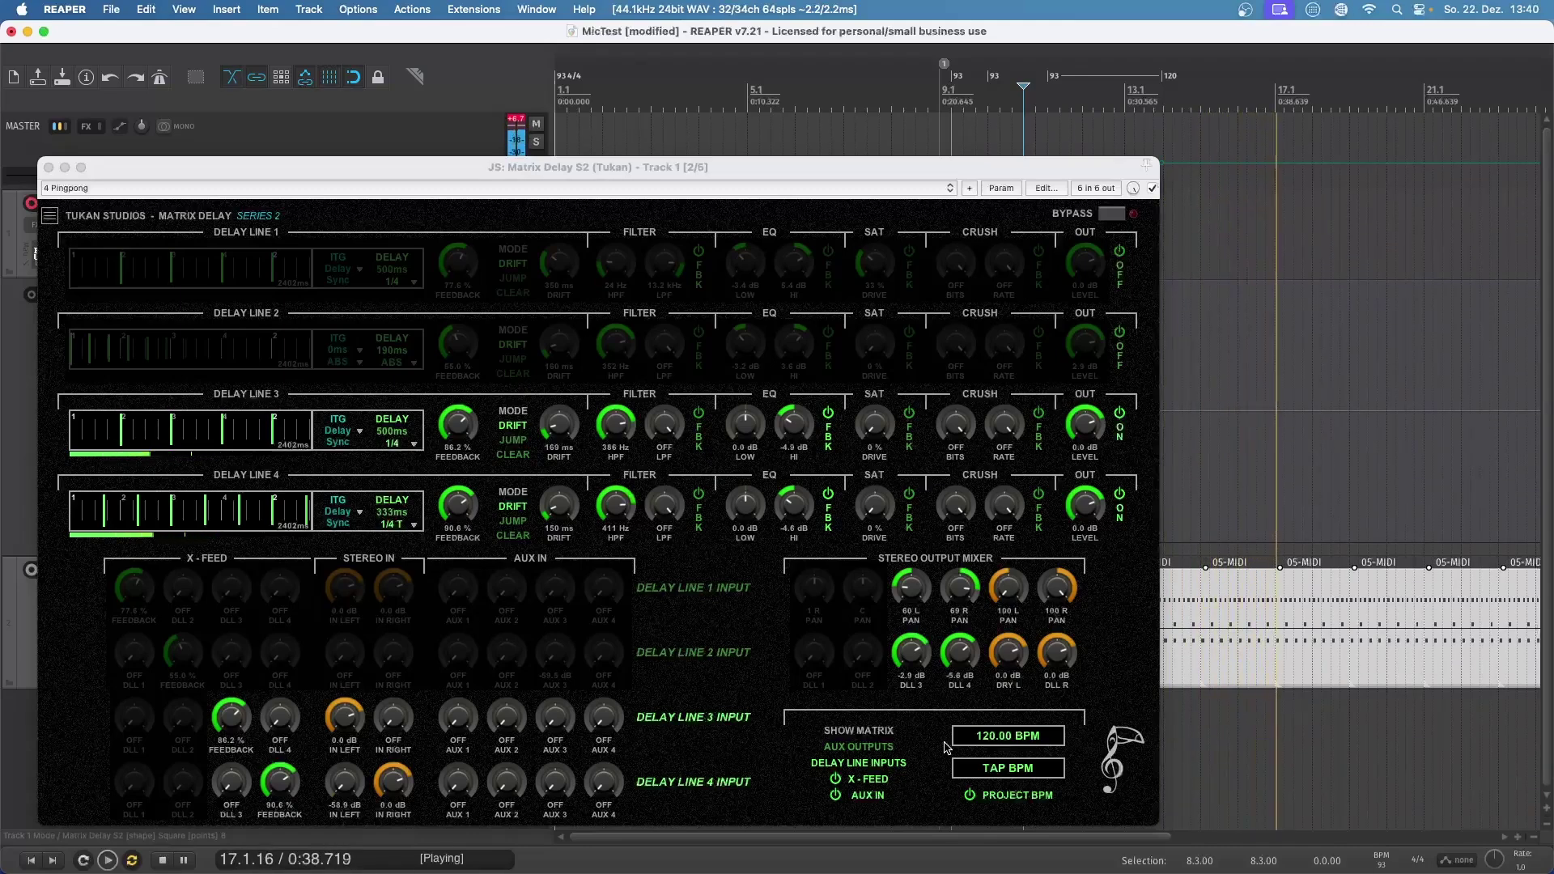
key("space")
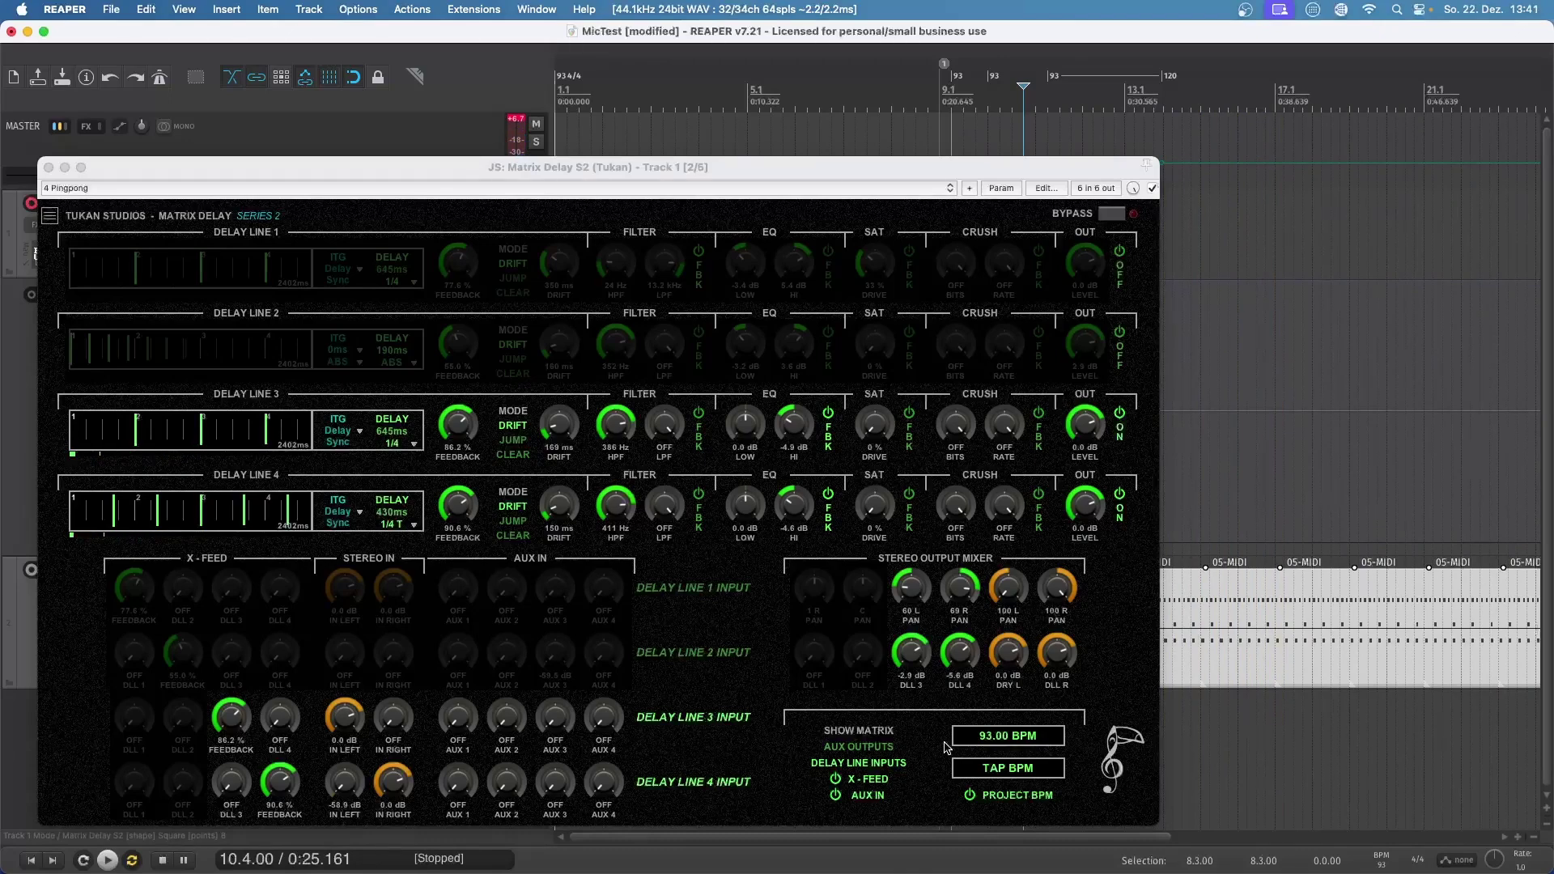
left_click(411, 444)
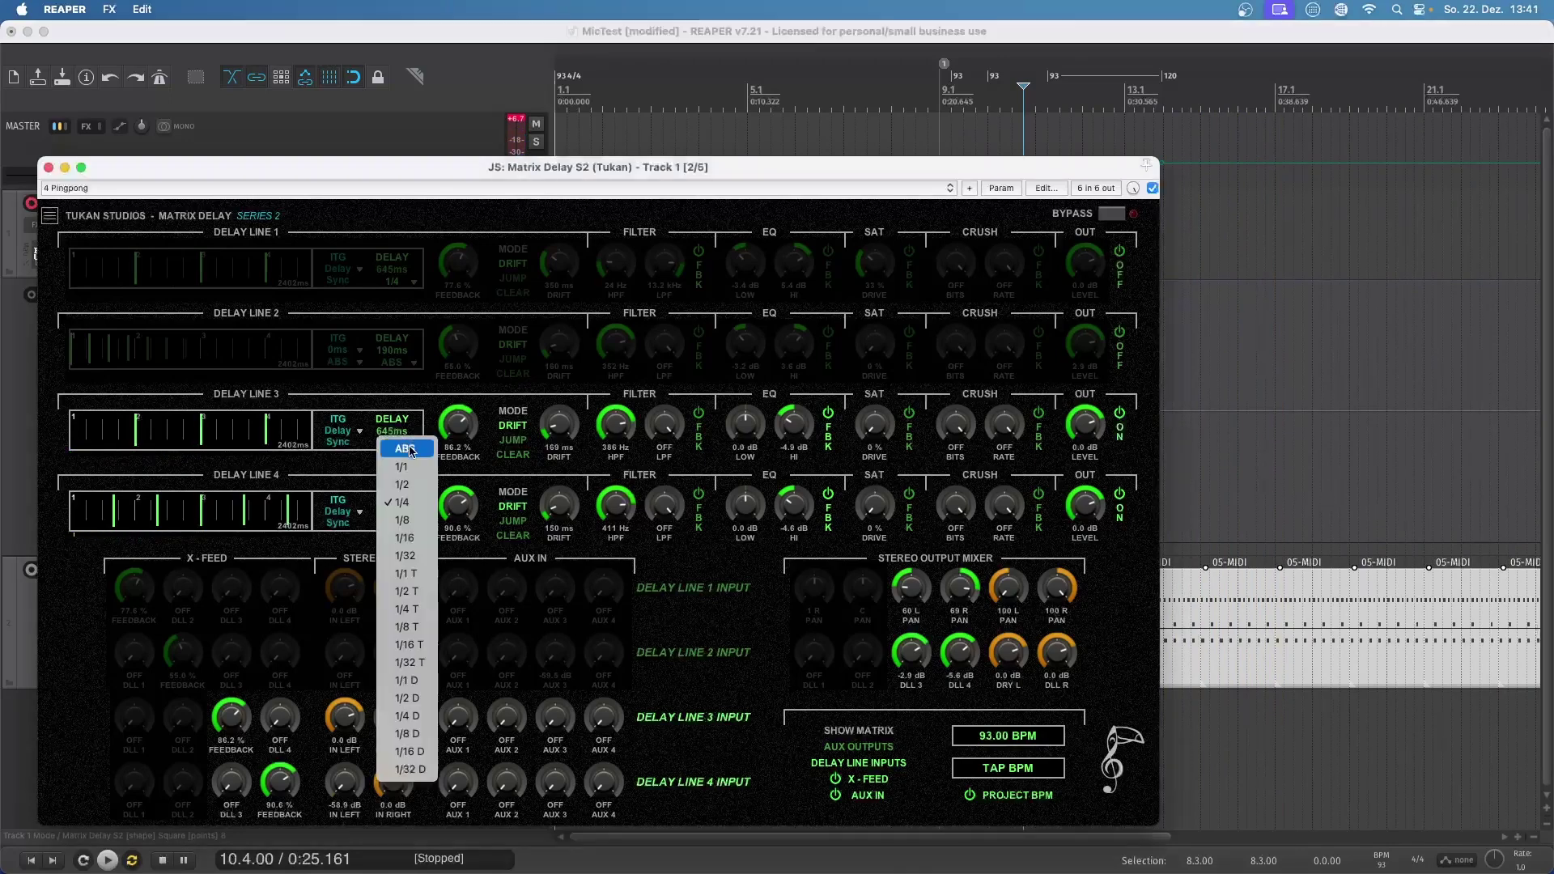
left_click(706, 557)
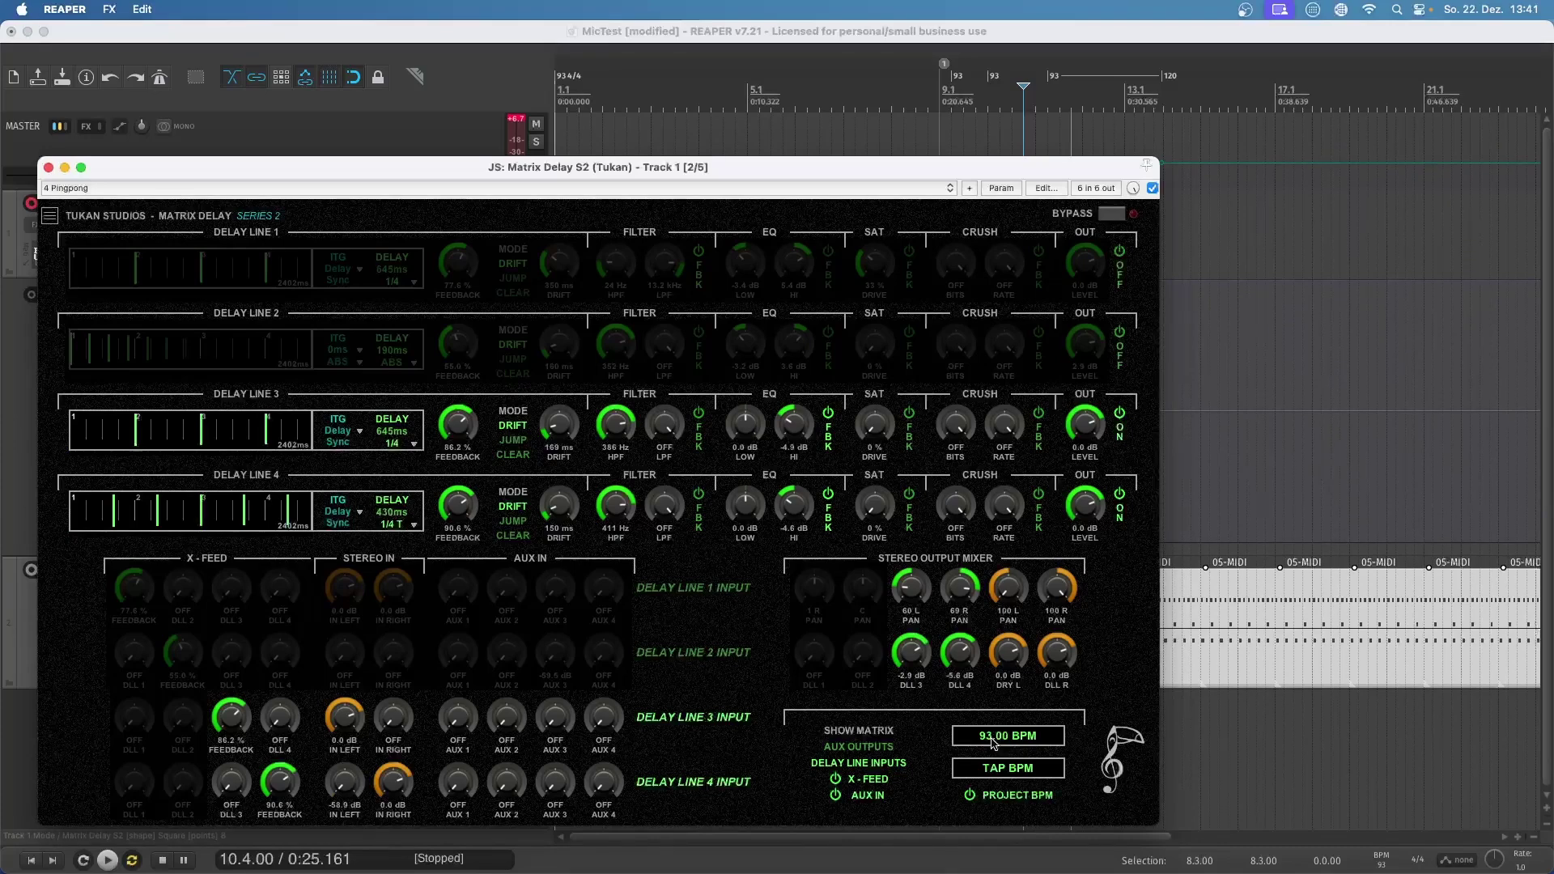
left_click_drag(998, 743, 989, 784)
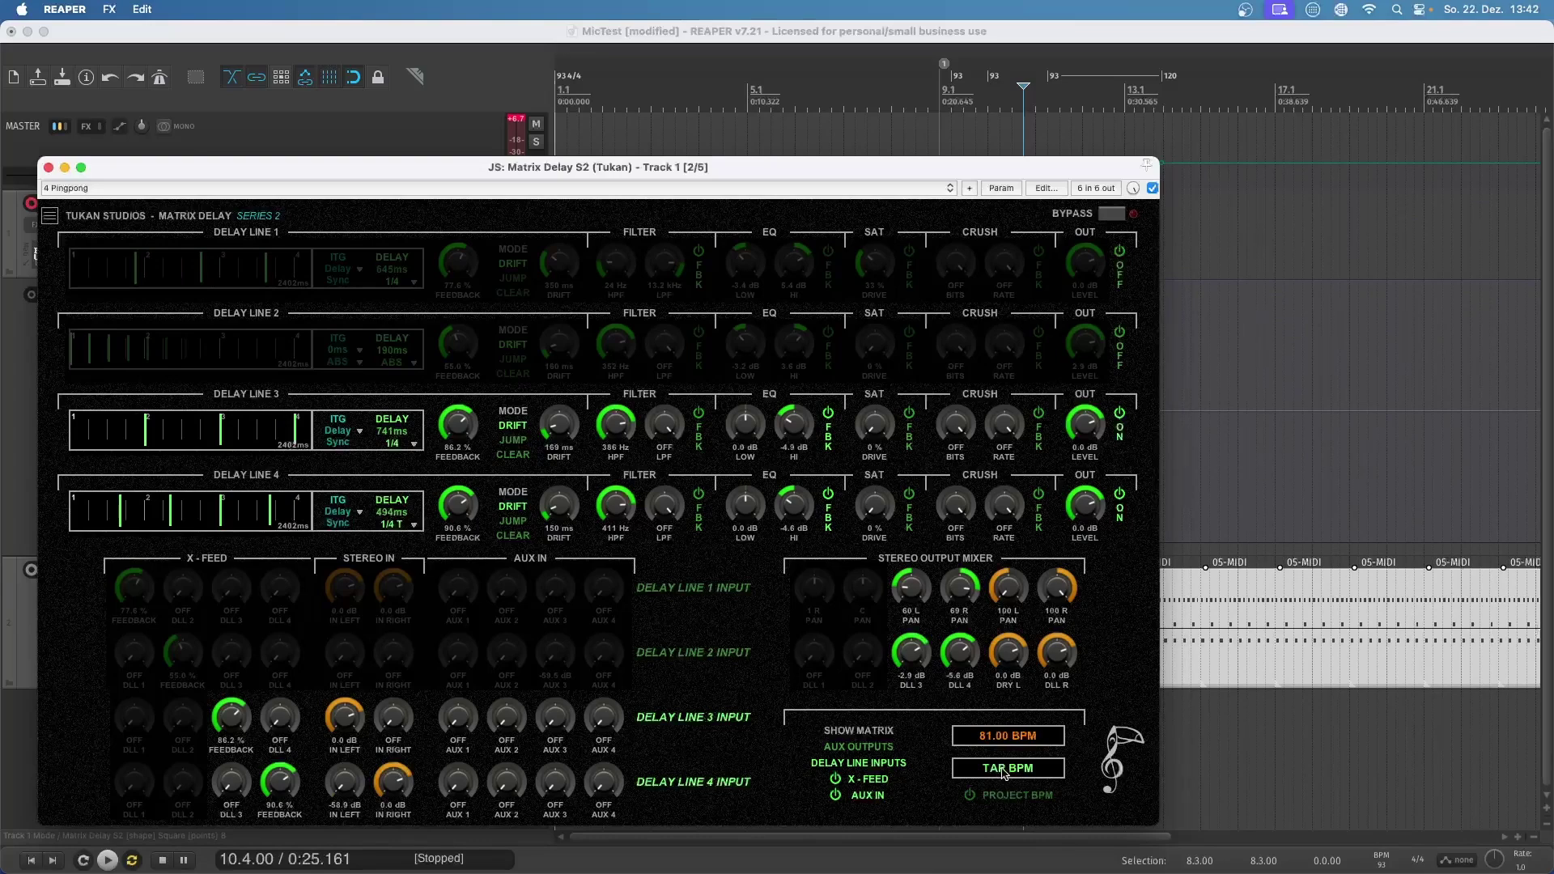
left_click(1003, 773)
left_click(1004, 773)
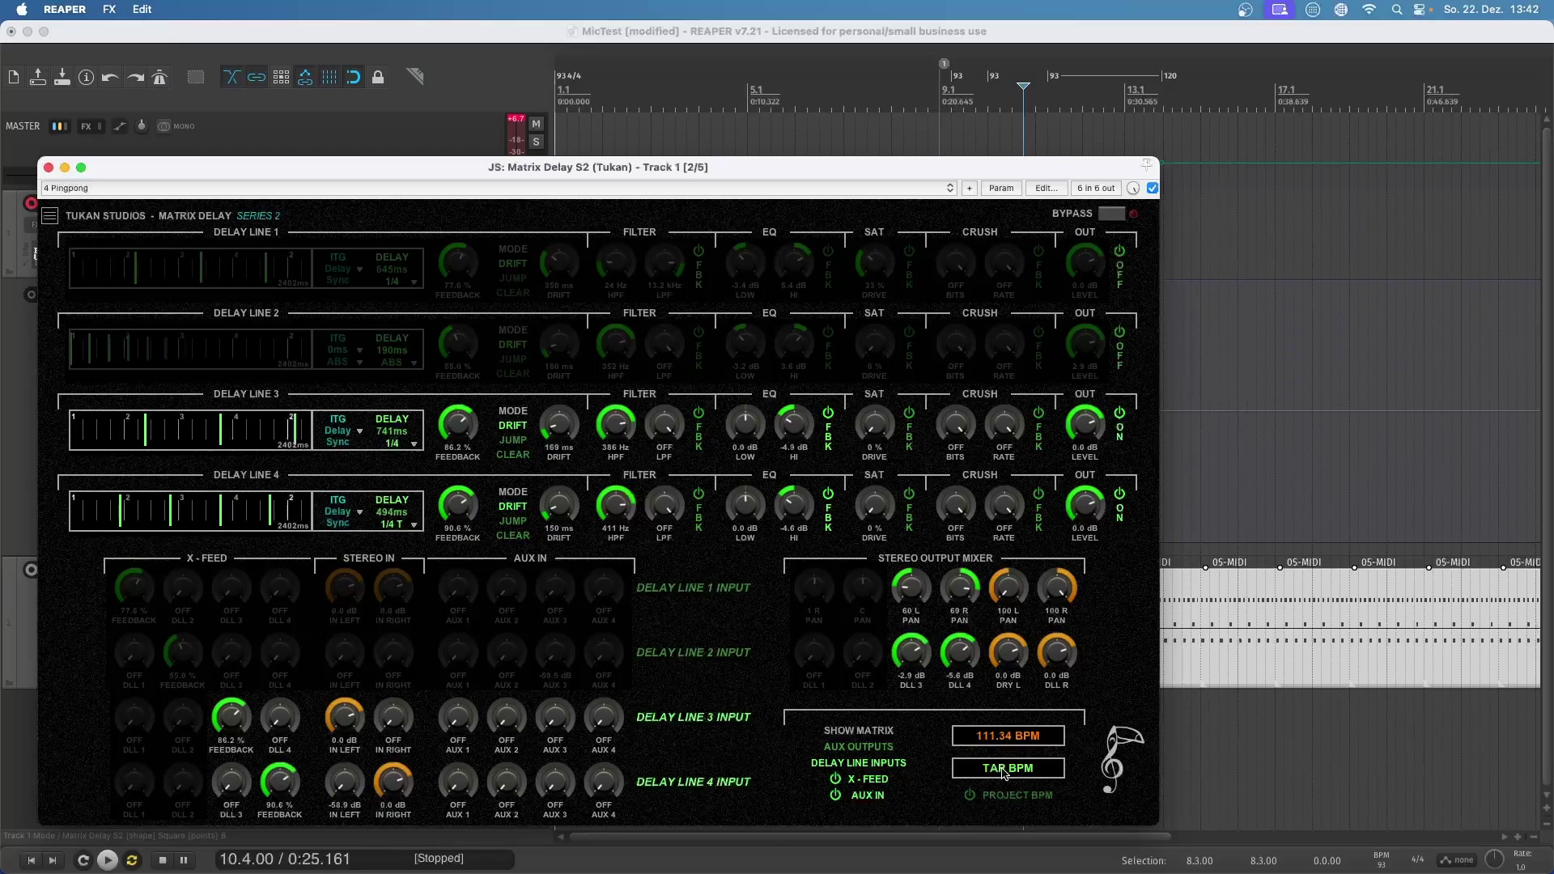
left_click(970, 796)
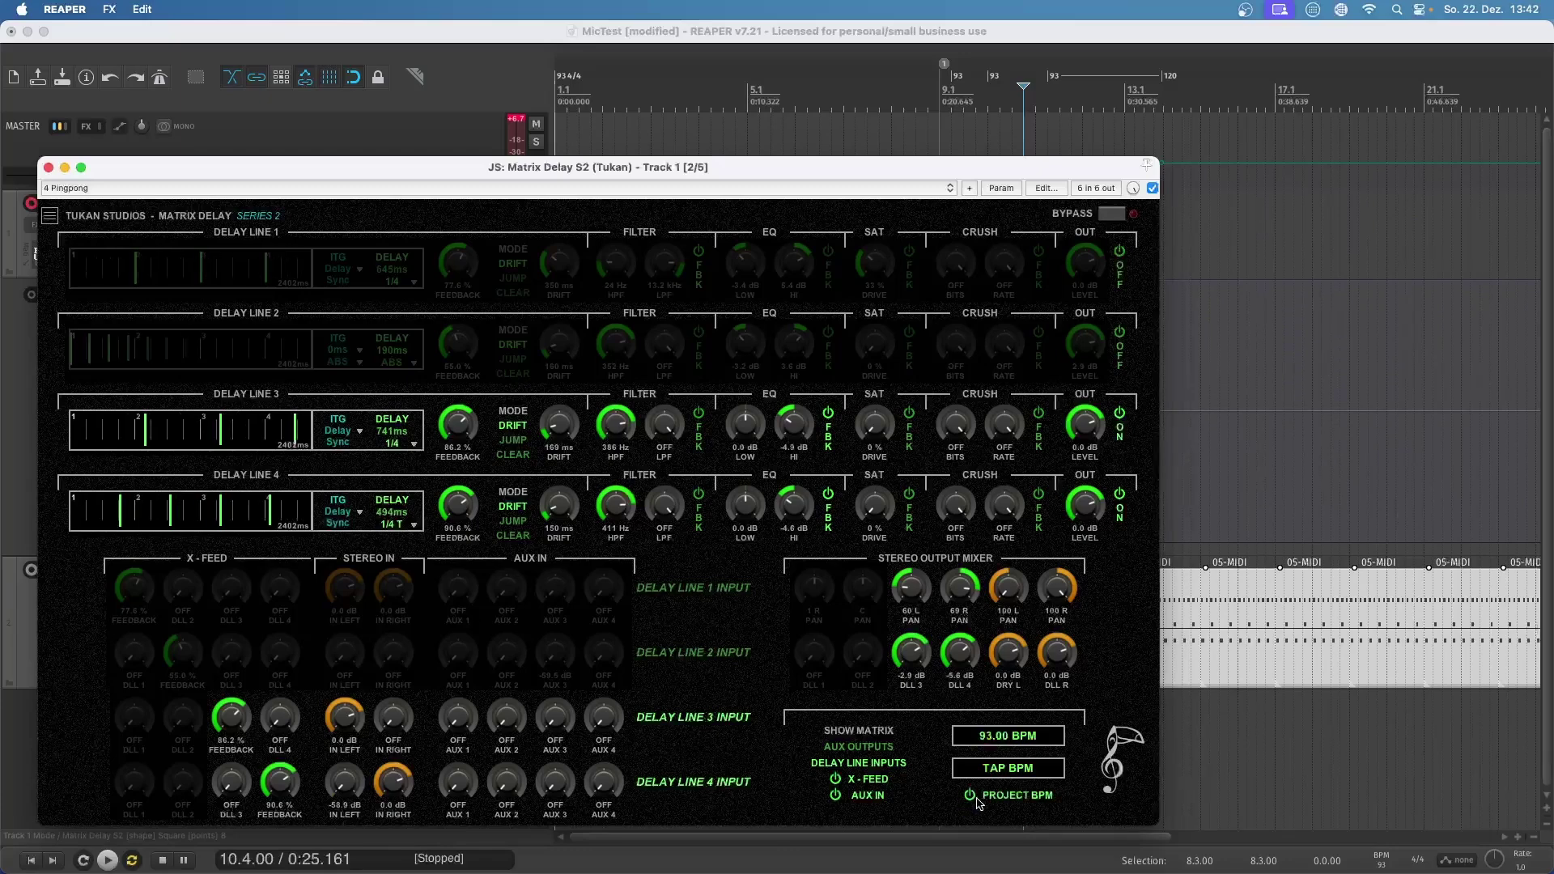